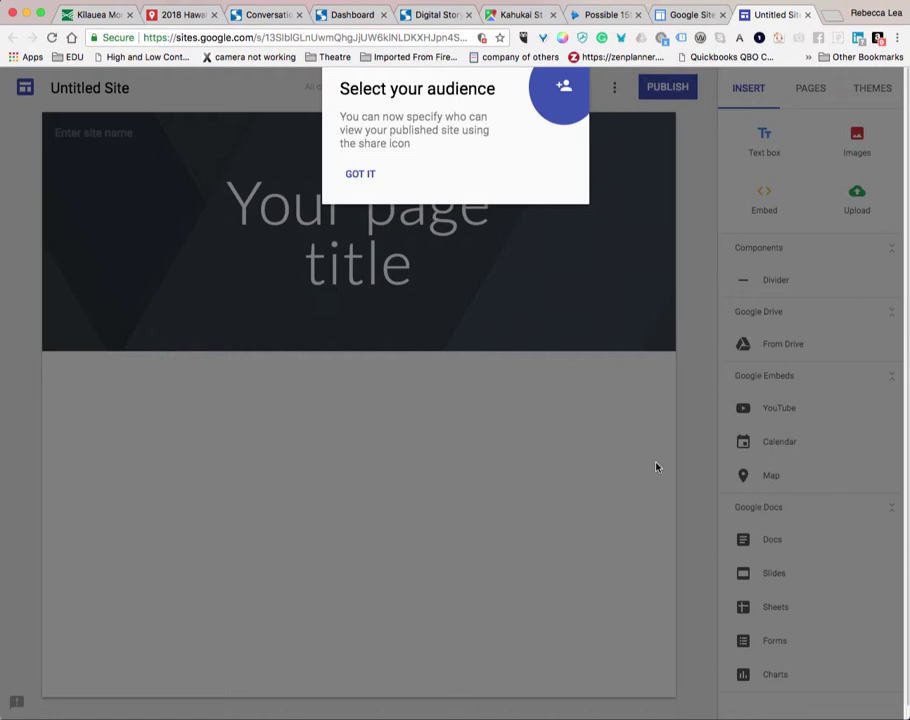
Save the sharing settings with draft editing limited to specific people and the published site findable and viewable by anyone
left_click(364, 172)
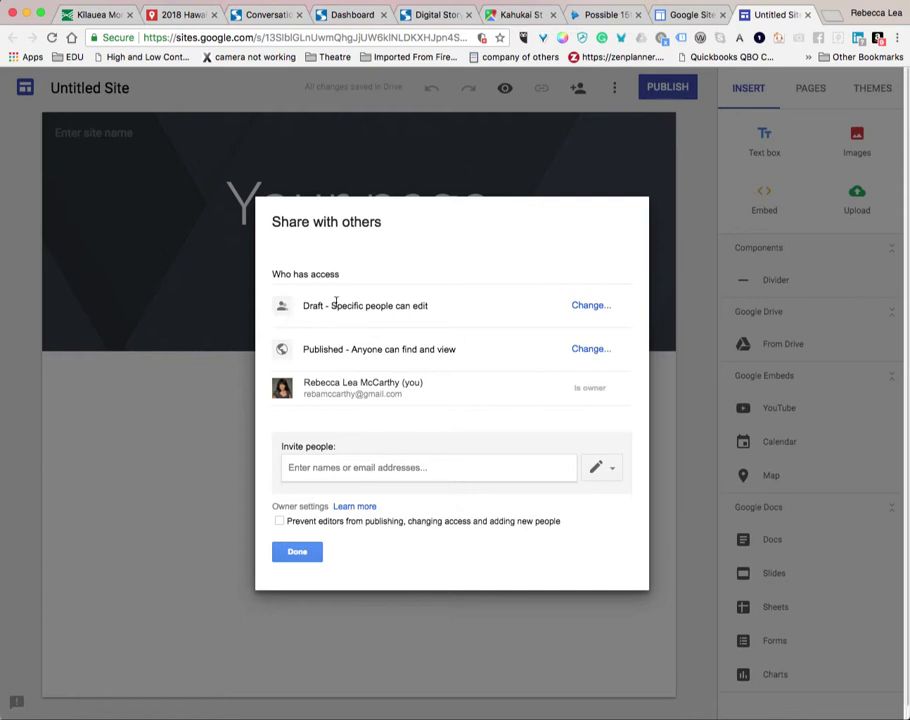
left_click(591, 306)
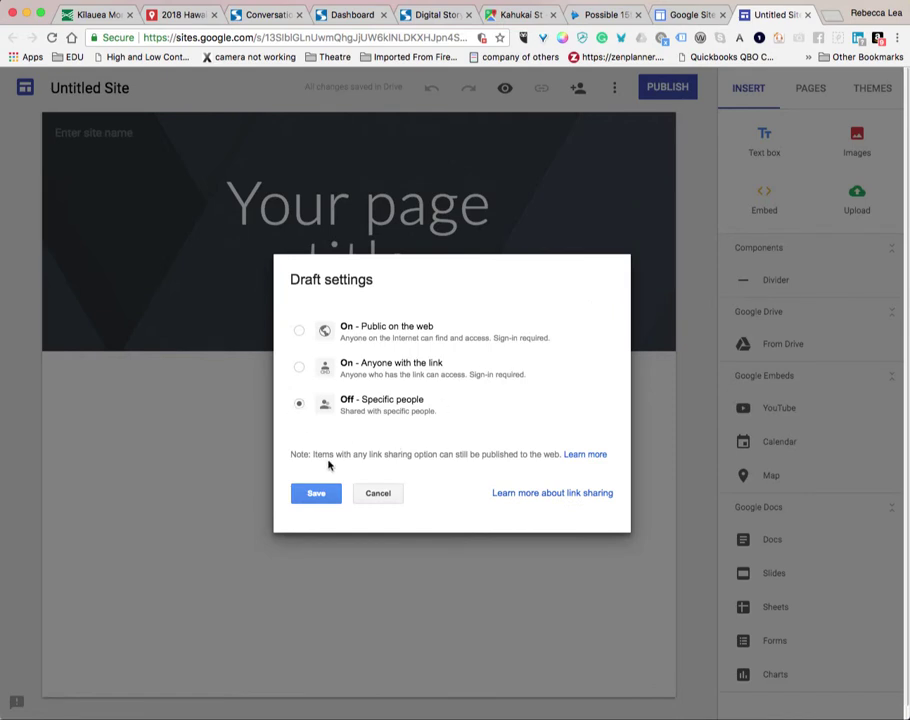
left_click(326, 492)
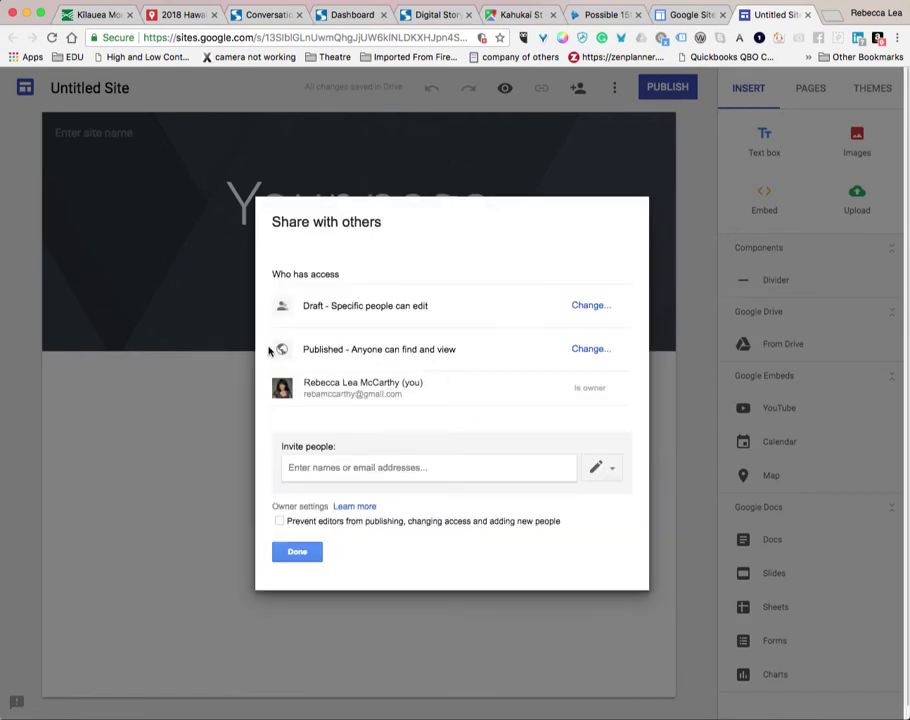
left_click(600, 349)
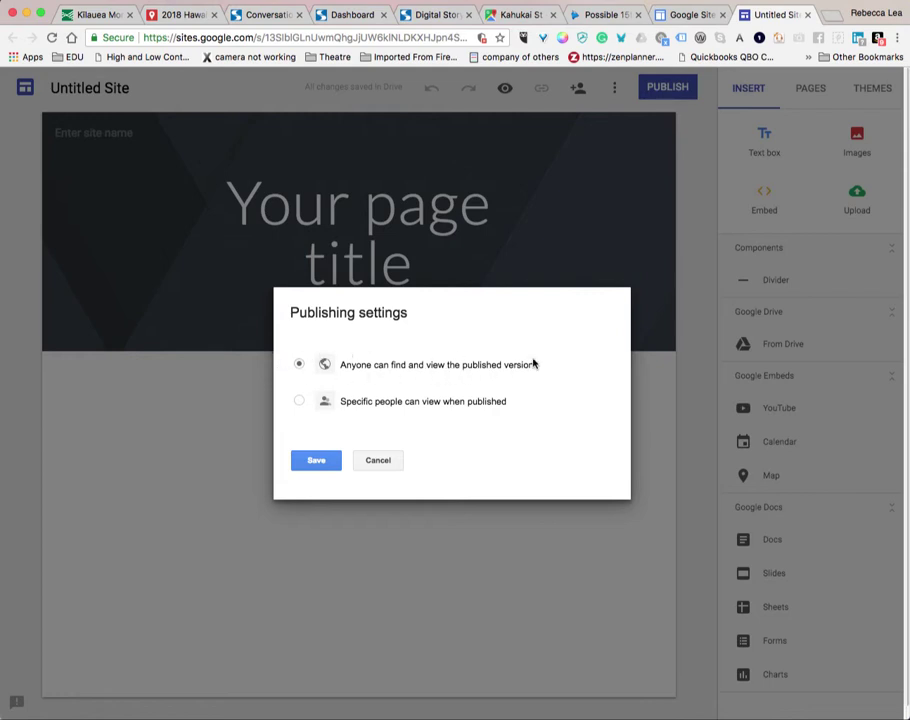
left_click(316, 459)
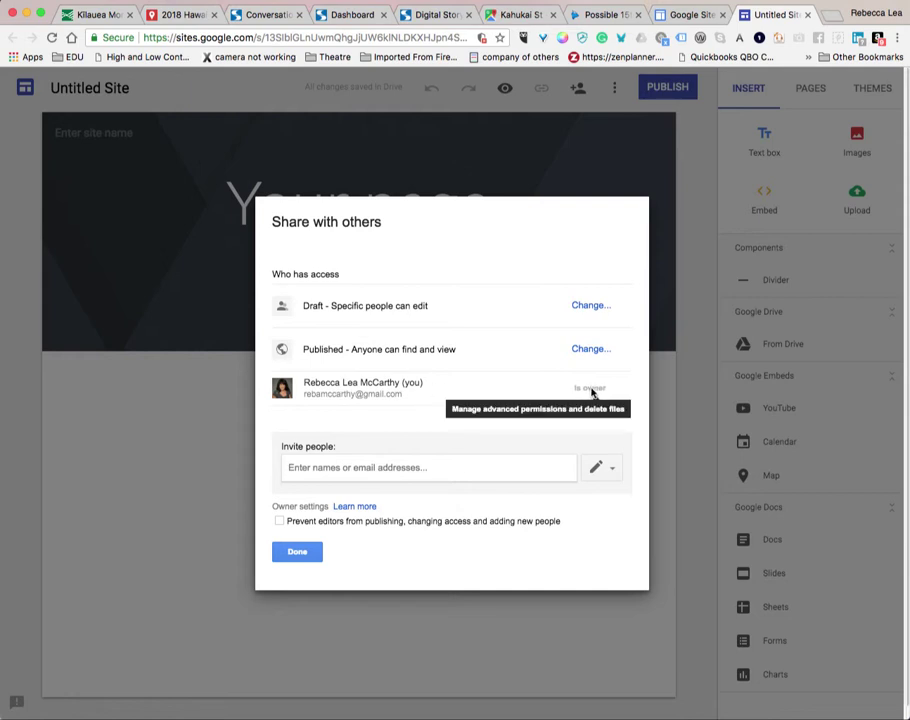
left_click(297, 550)
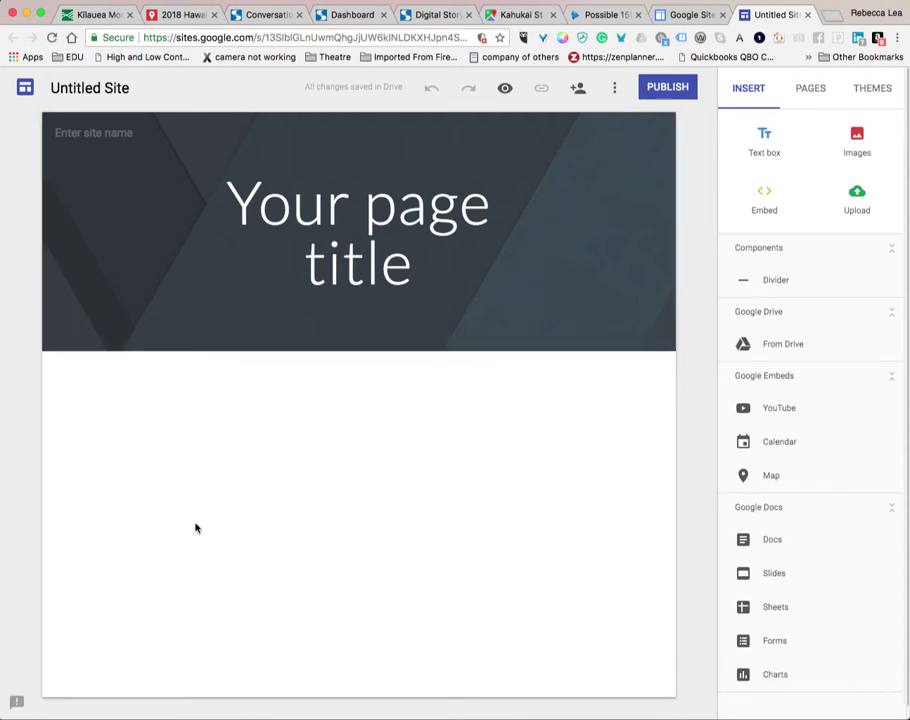
Try out the Aristotle, Simple, Diplomat, Vision, Level and Impression themes on the site
scroll(196, 528, "down", 1)
scroll(196, 528, "up", 1)
left_click(884, 88)
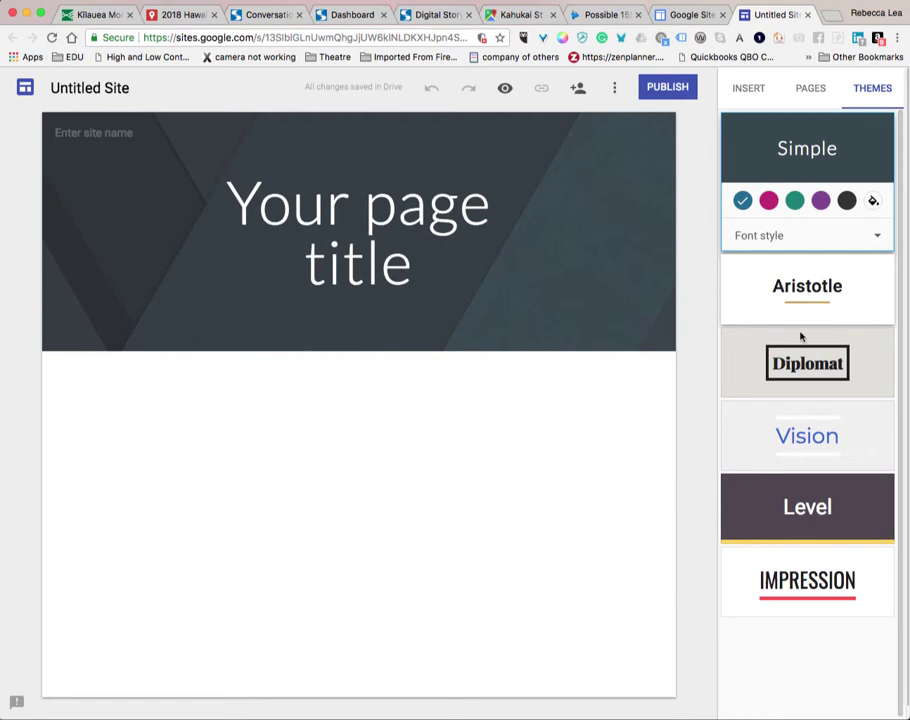
left_click(797, 286)
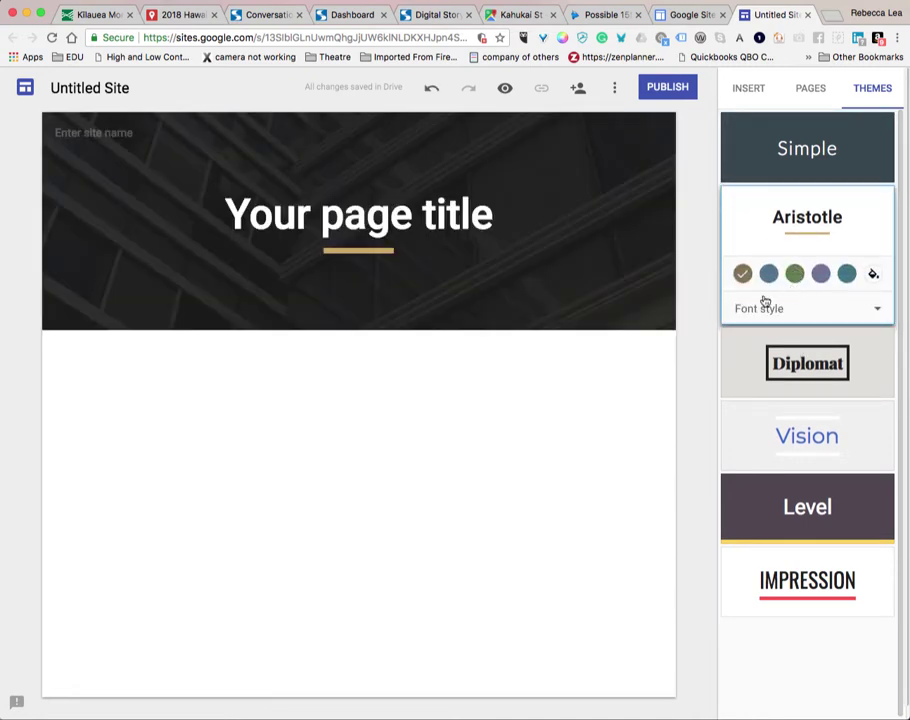
left_click(878, 310)
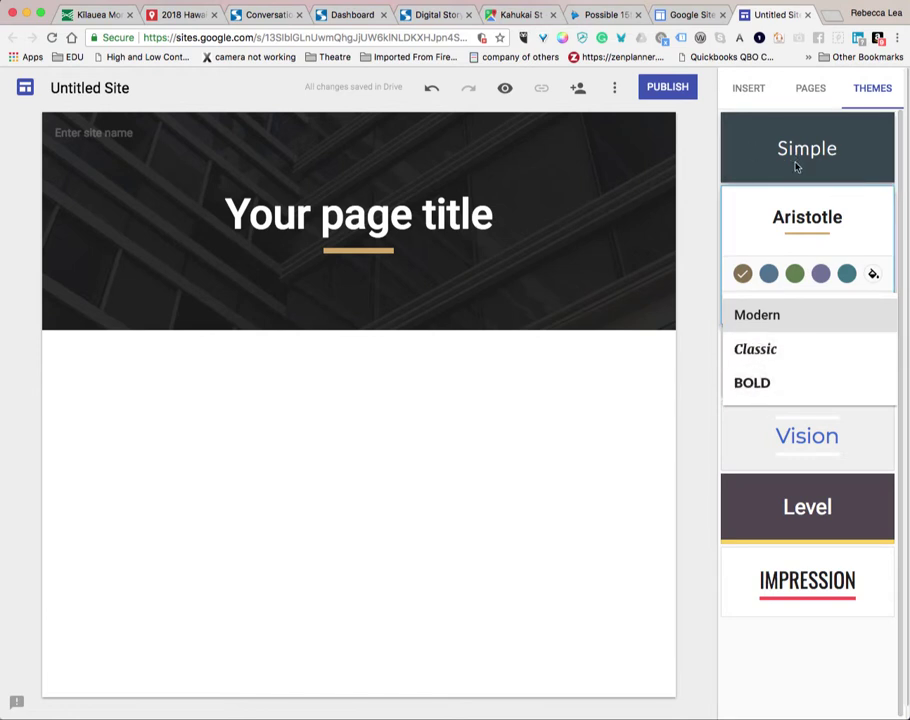
left_click(788, 131)
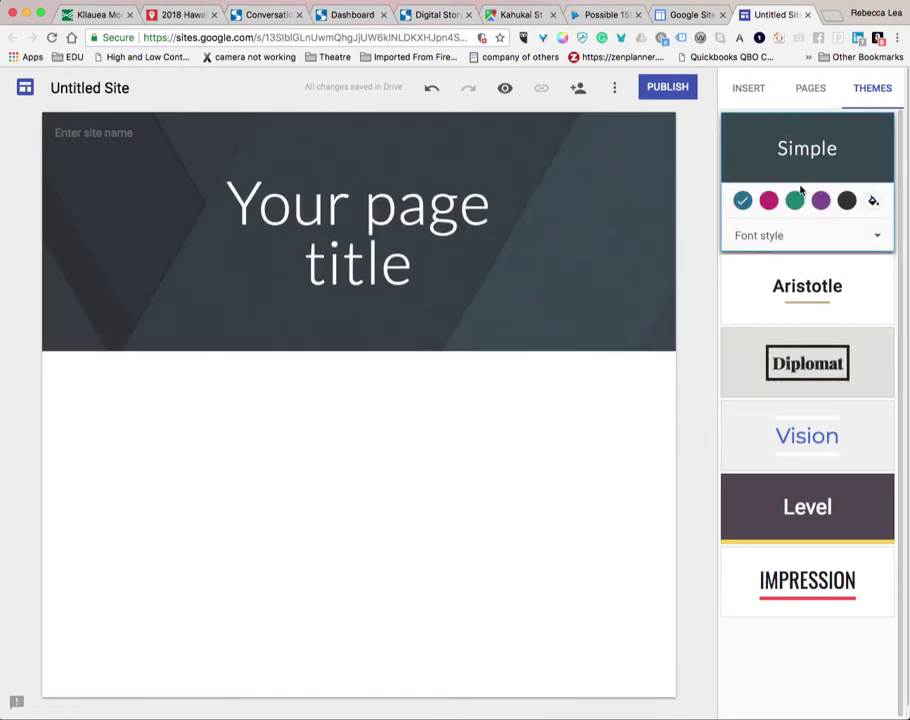
left_click(788, 297)
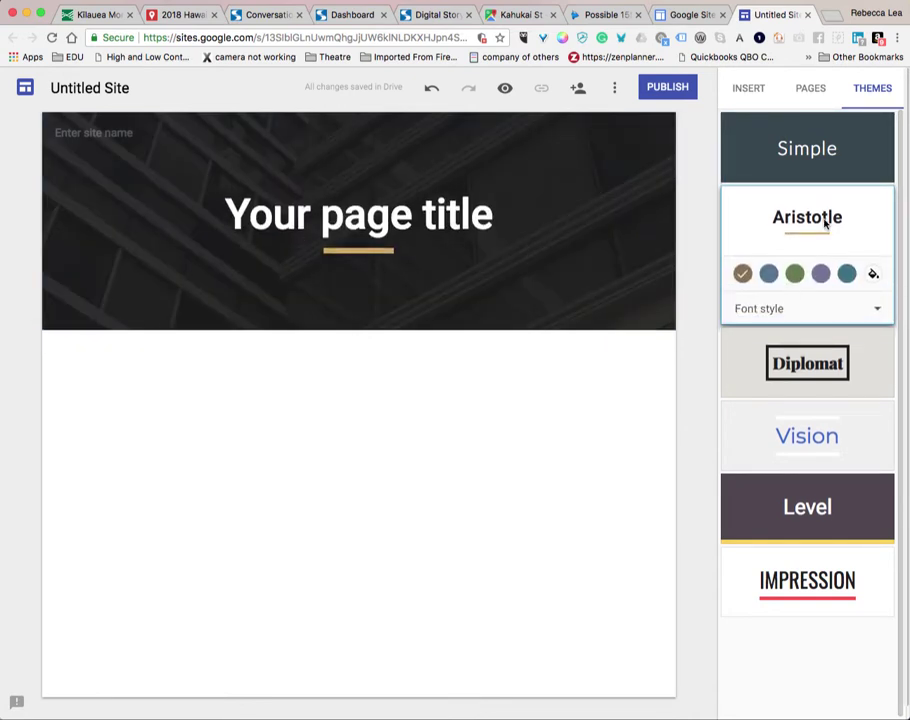
left_click(756, 361)
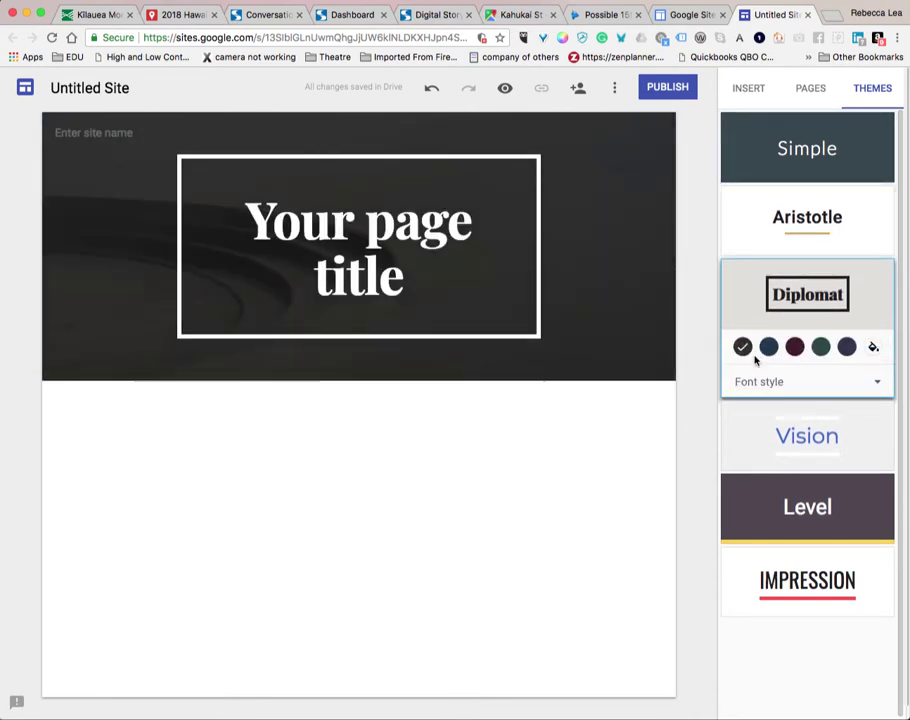
left_click(743, 445)
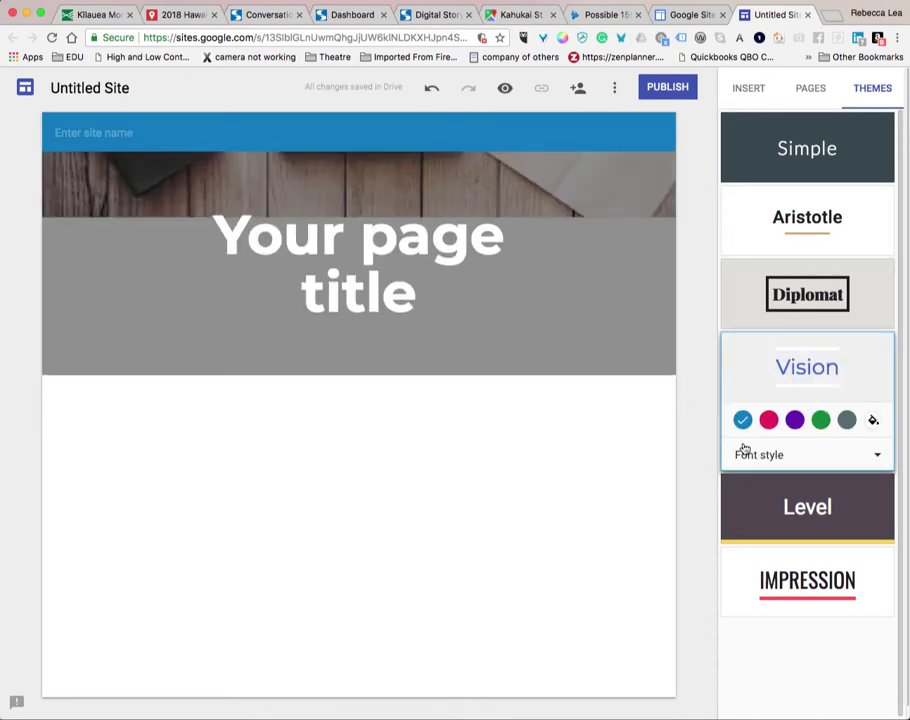
left_click(788, 521)
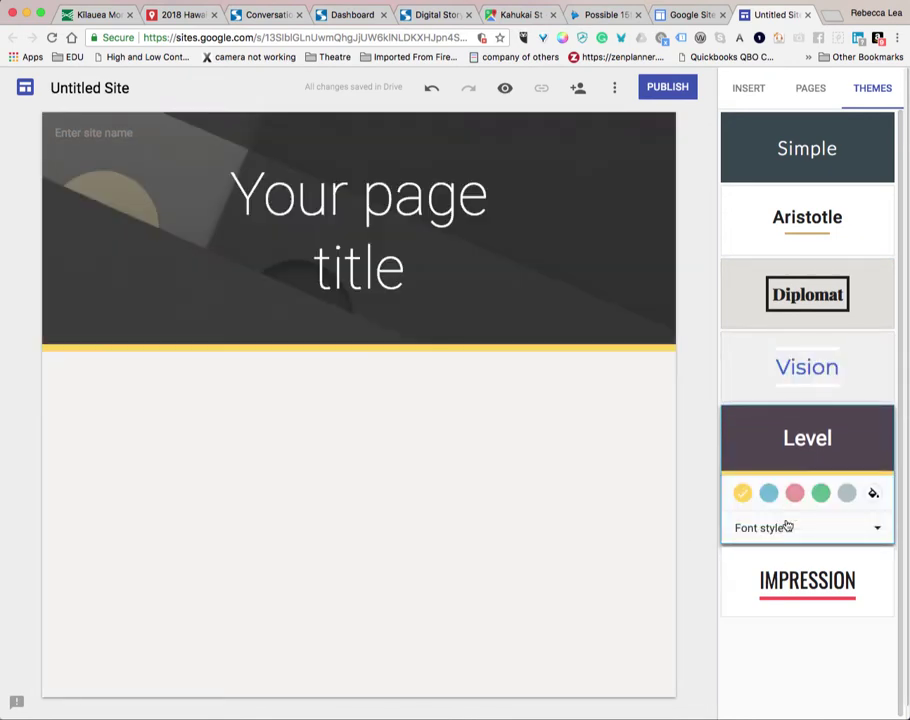
left_click(742, 652)
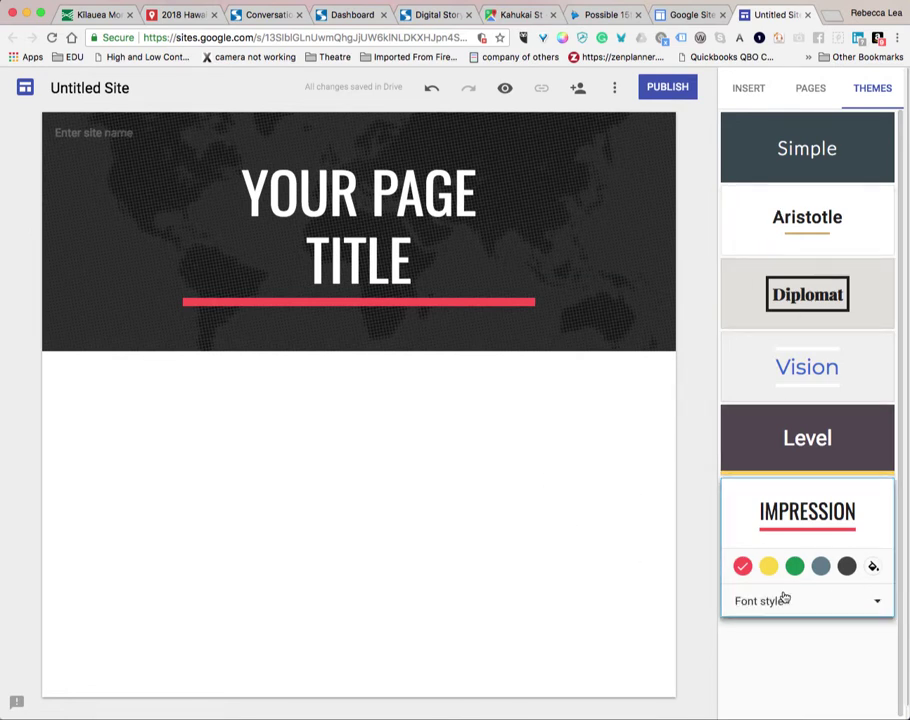
Apply the Aristotle theme to the site and set its font style to Classic
left_click(791, 283)
left_click(814, 217)
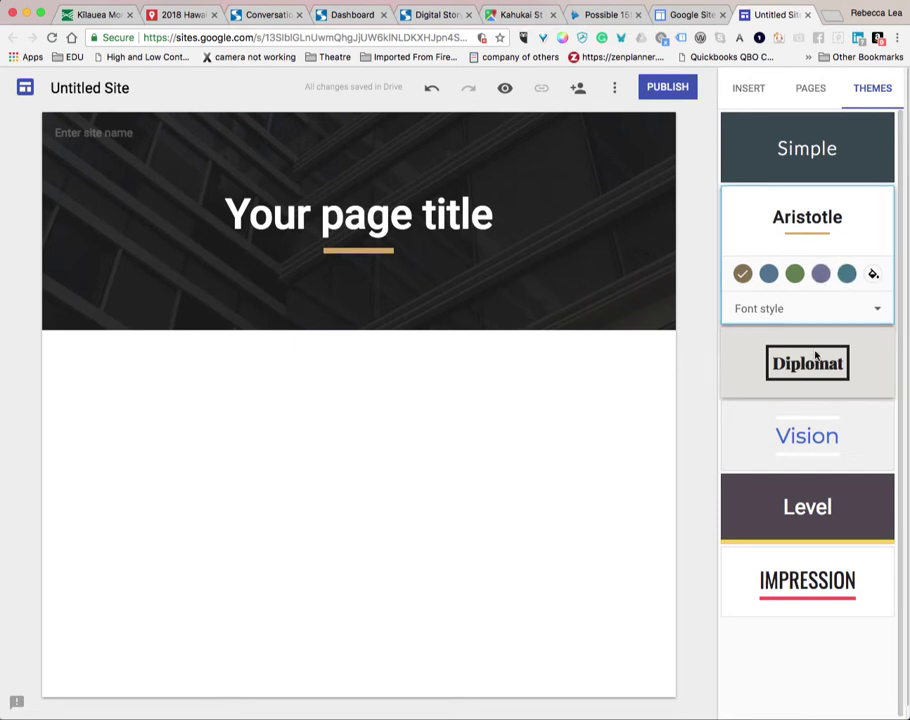
left_click(877, 311)
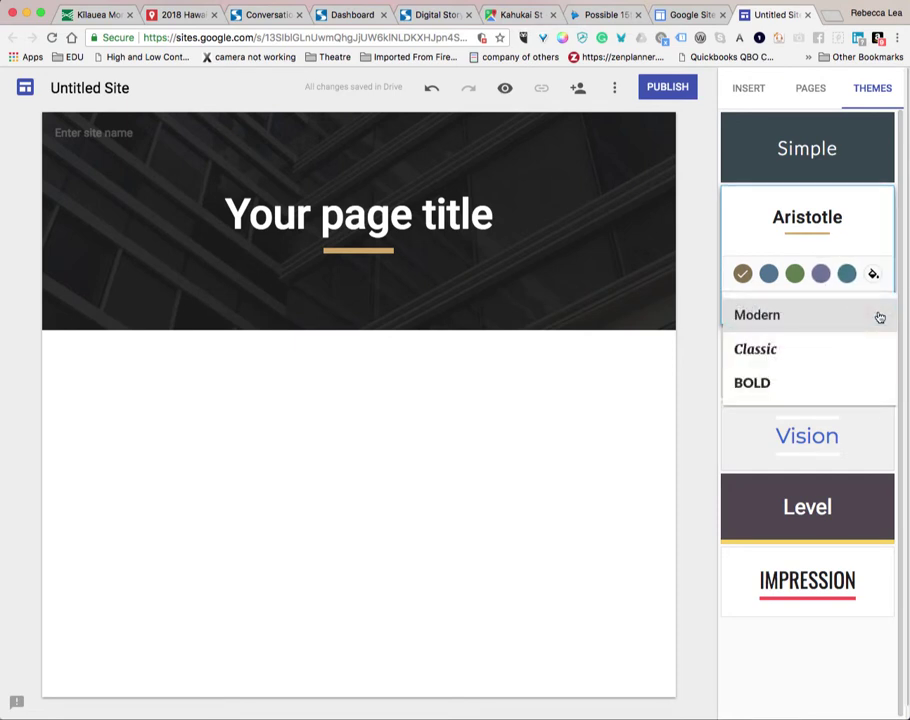
left_click(768, 350)
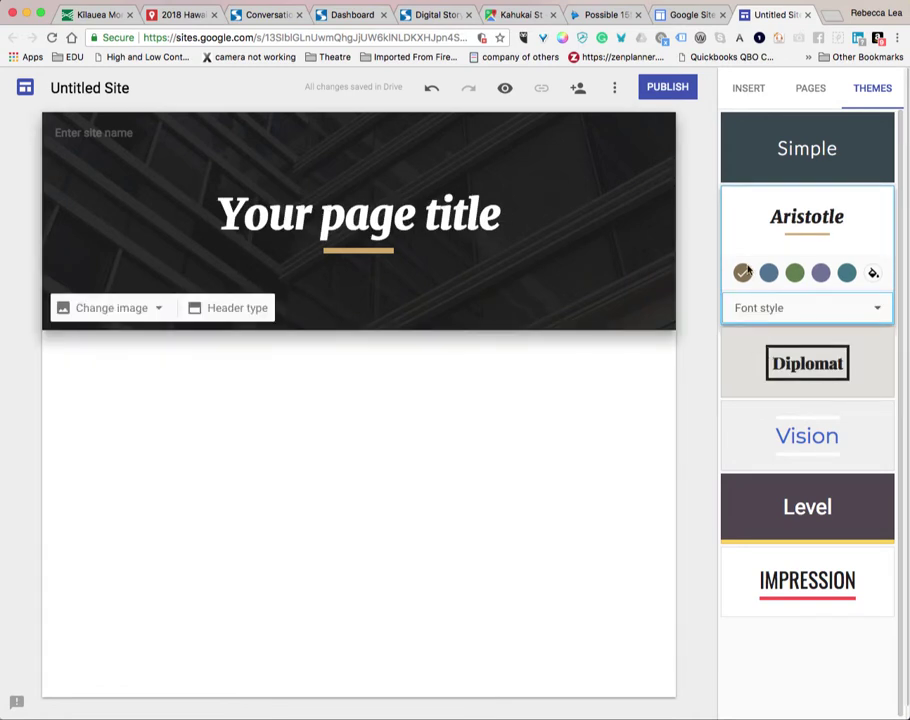
Try the Bold and Modern font styles on the Aristotle theme and return to Classic
left_click(846, 306)
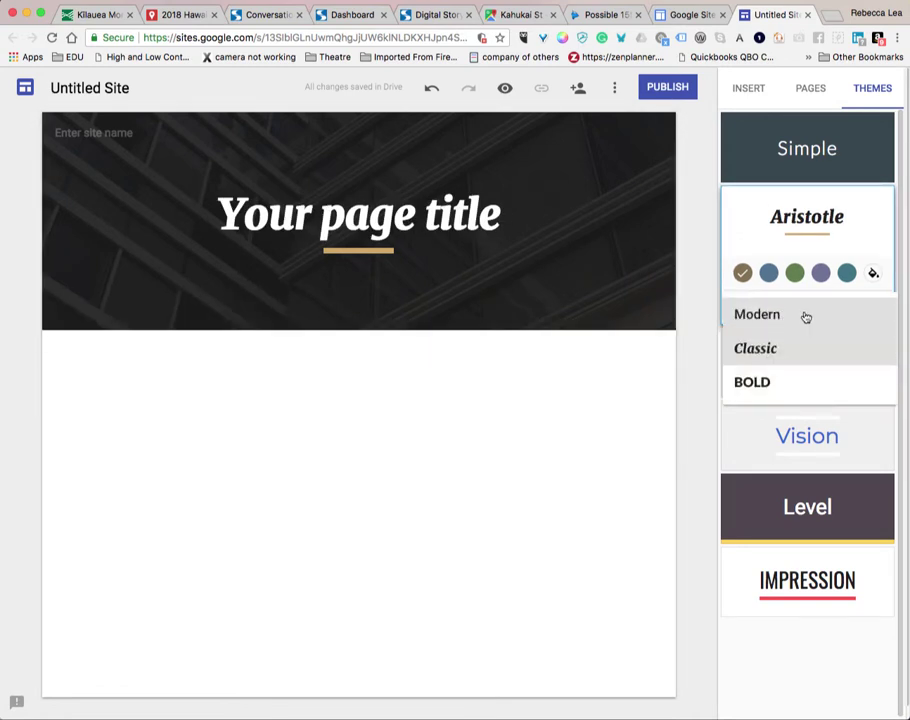
left_click(764, 380)
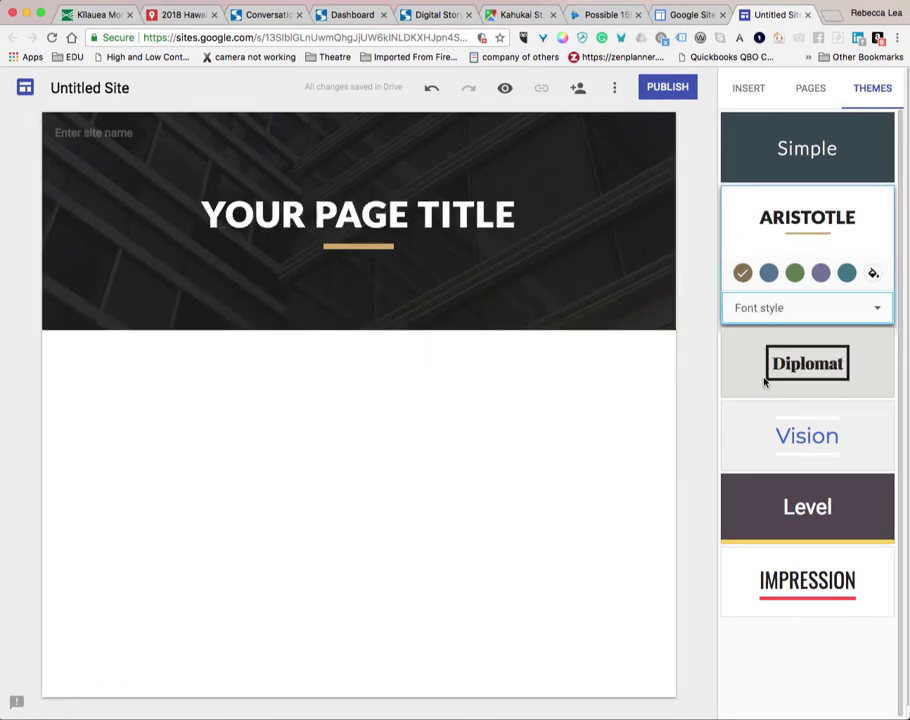
left_click(777, 310)
left_click(771, 313)
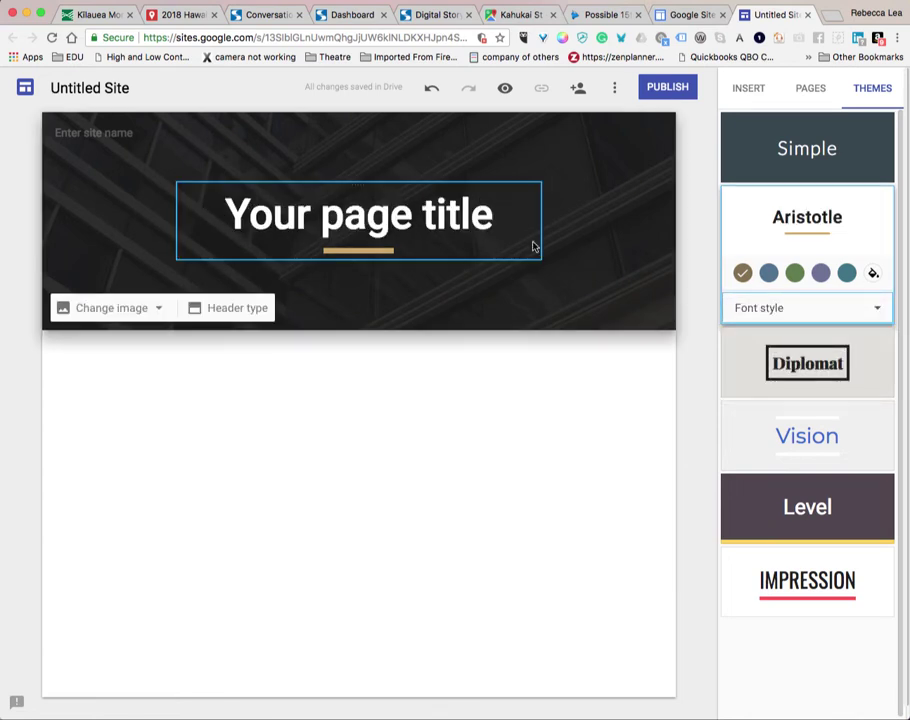
left_click(785, 311)
left_click(773, 349)
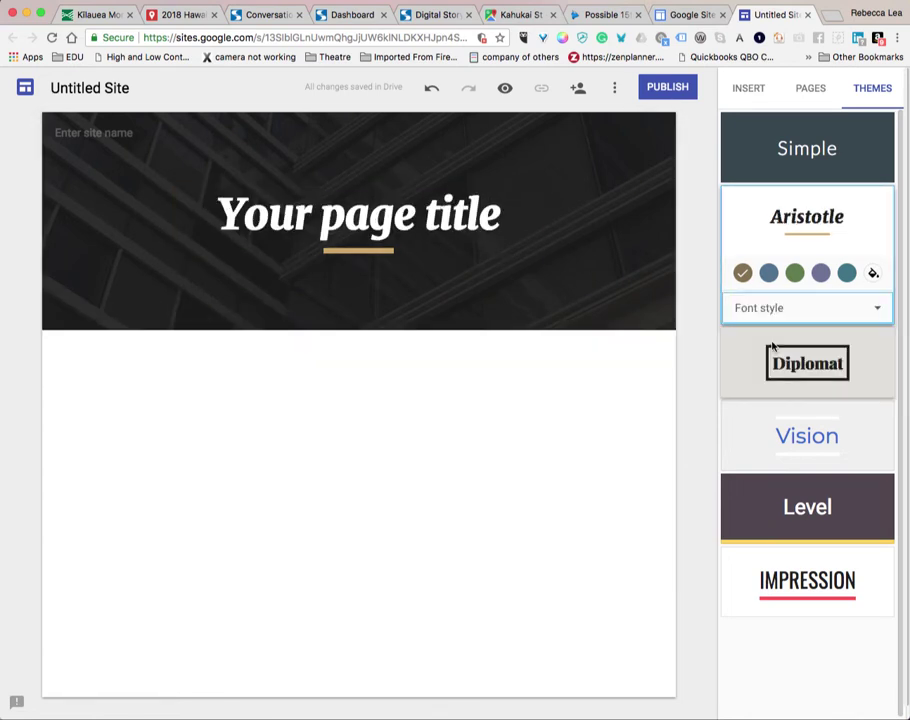
Replace the placeholder page title in the header with "Test Page"
triple_click(346, 214)
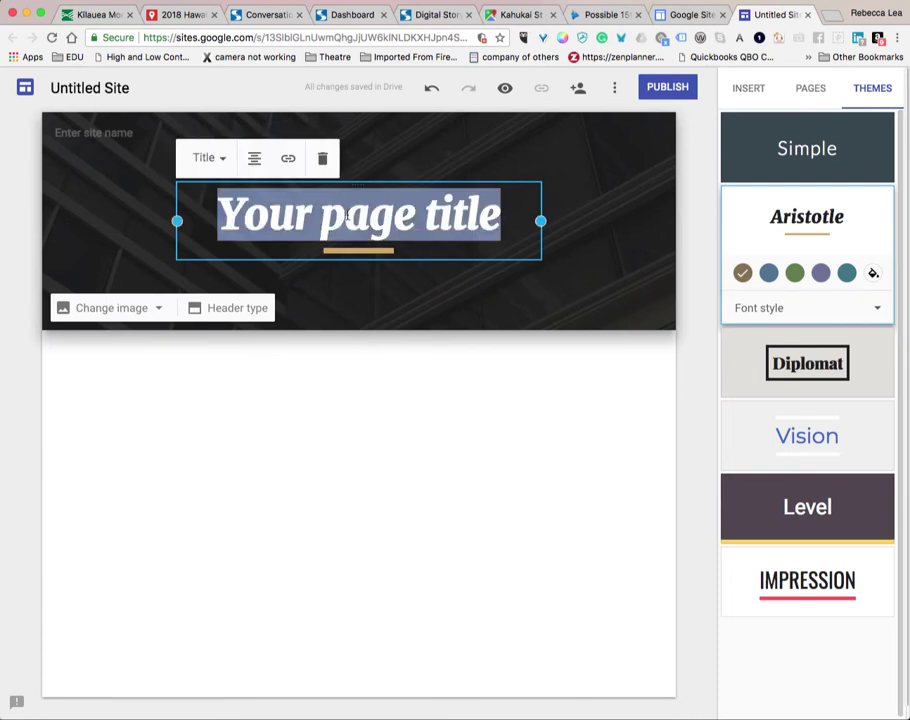
type("Test Plage")
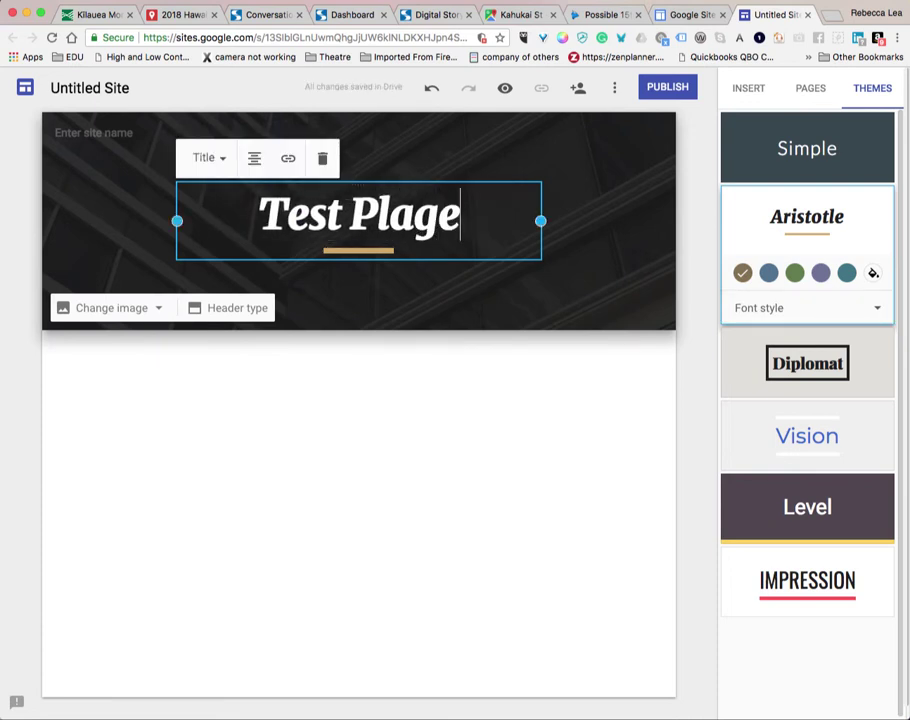
key("BackSpace")
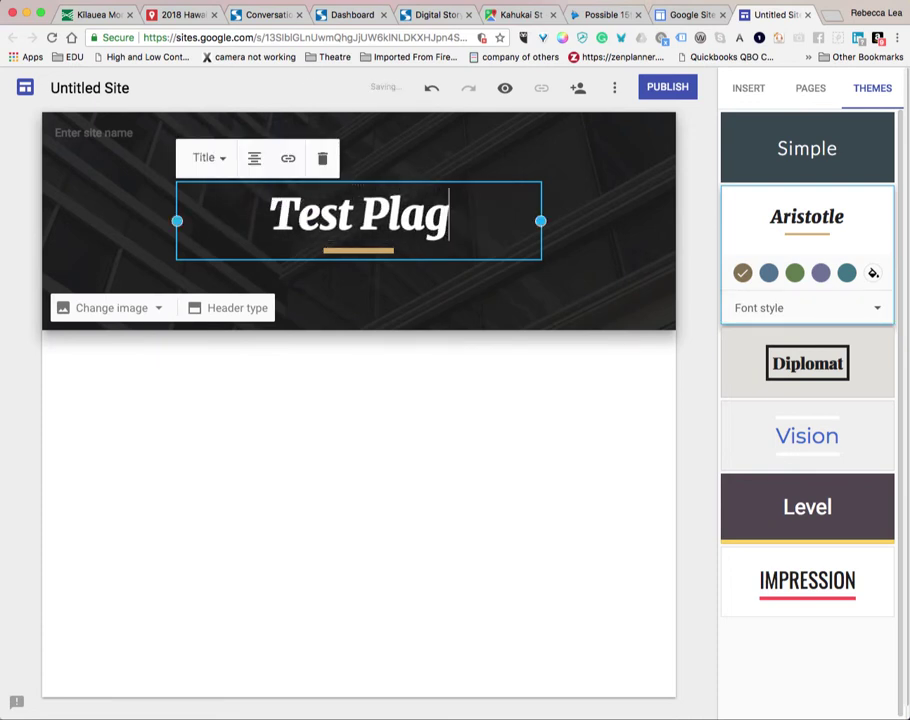
key("BackSpace")
key("BackSpace")
key("BackSpace")
type("page")
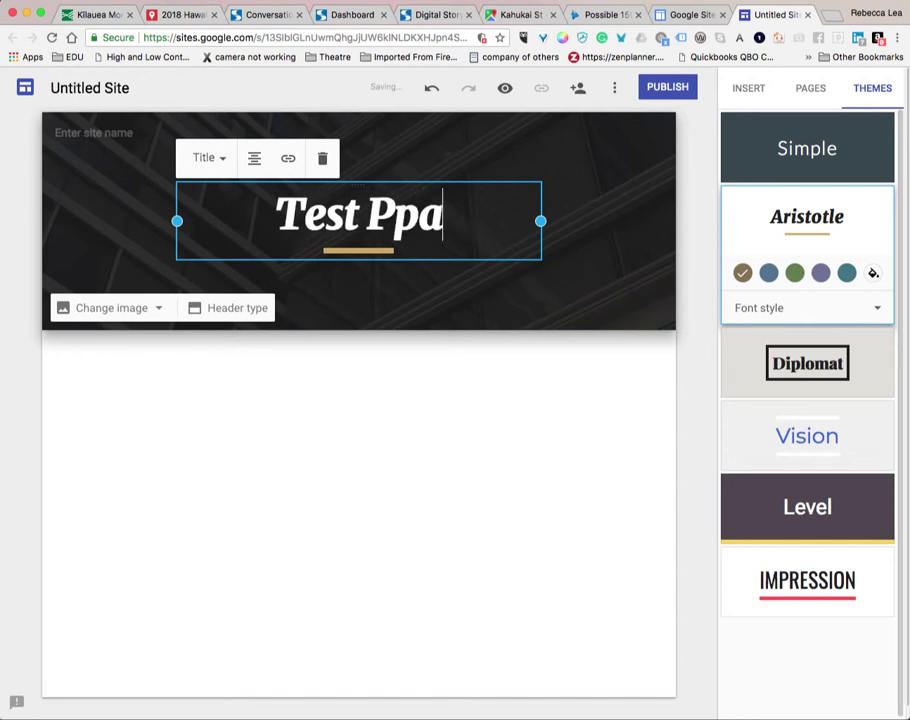
key("BackSpace")
key("BackSpace")
key("BackSpace")
key("BackSpace")
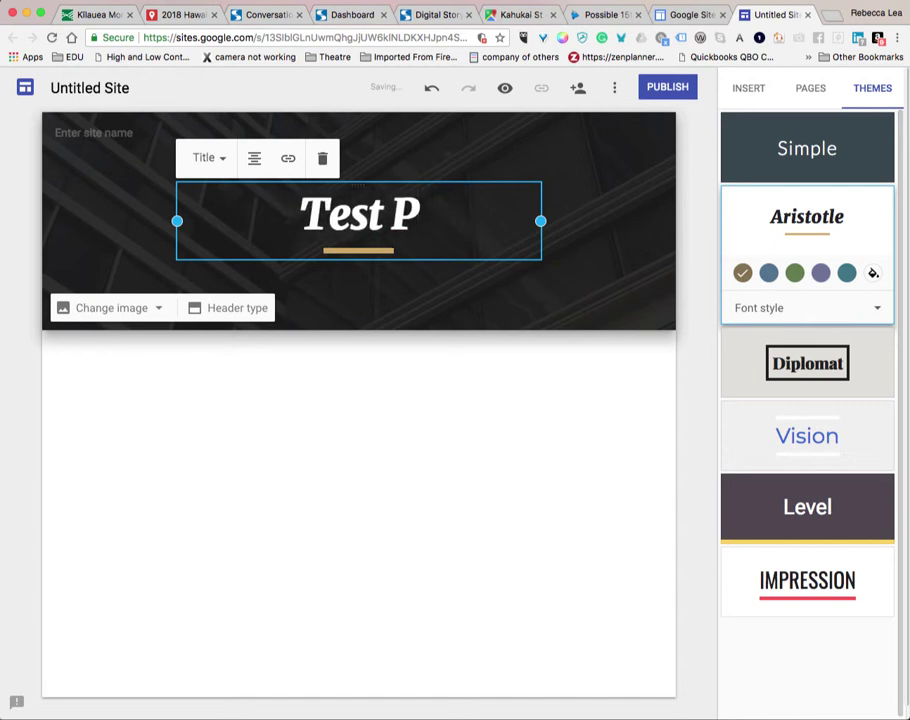
type("age")
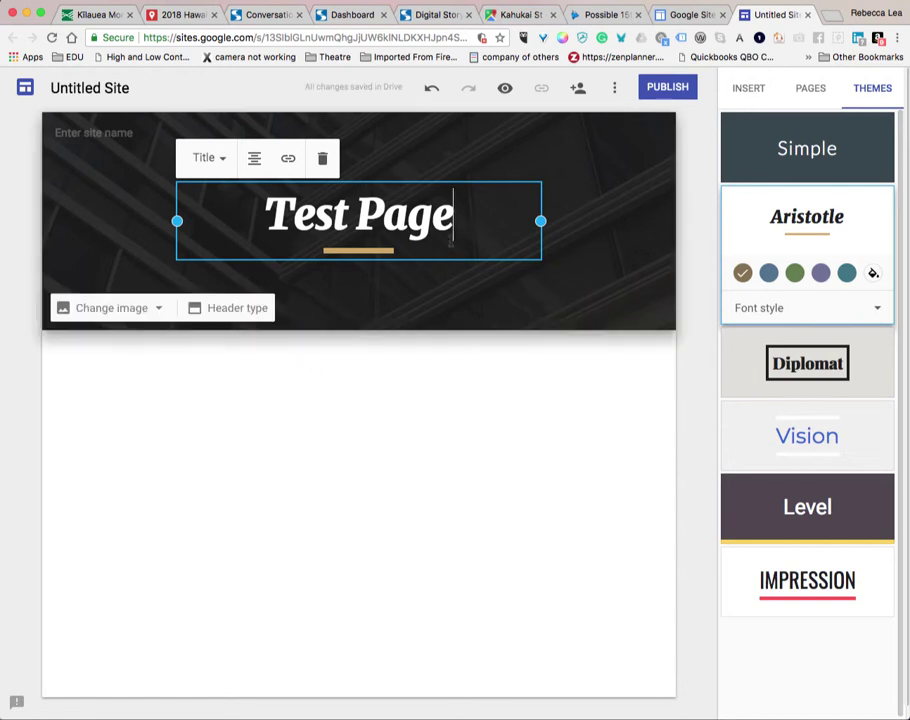
left_click(461, 420)
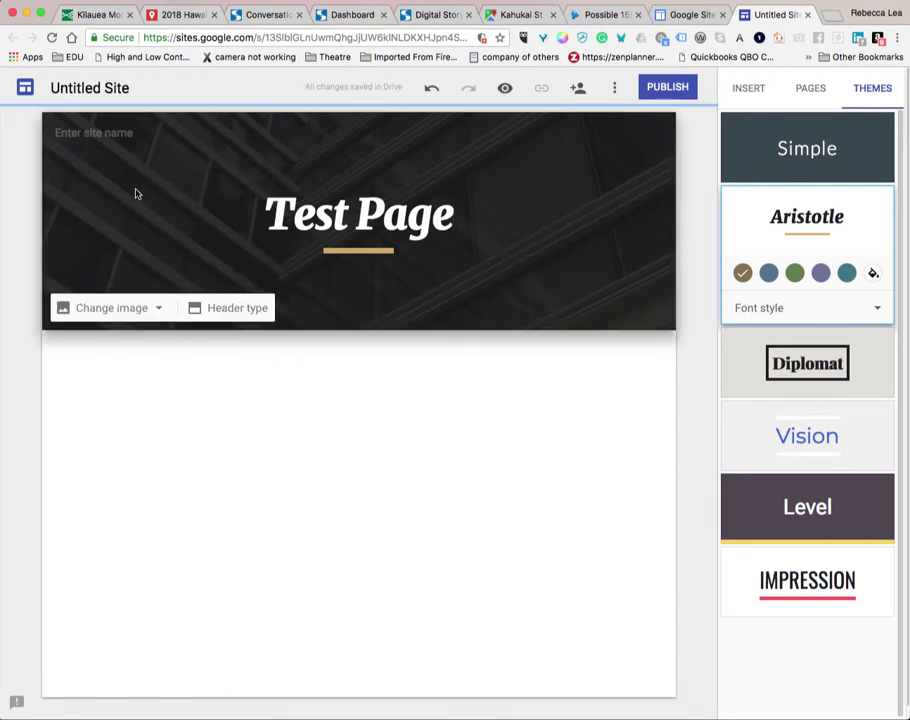
Enter "My project" as the site name in the page header
left_click(97, 135)
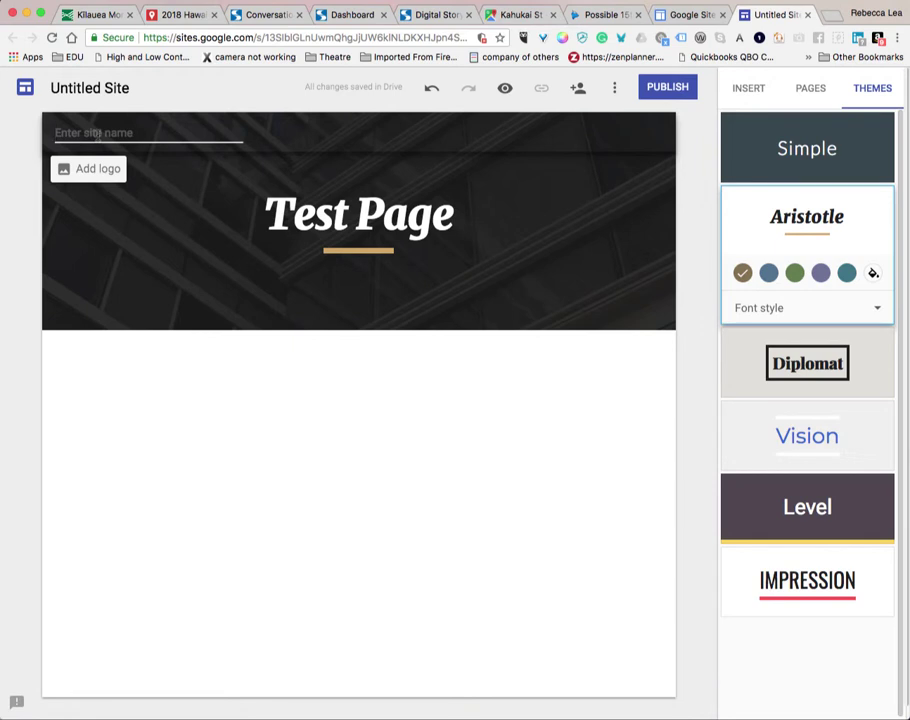
type("My pro")
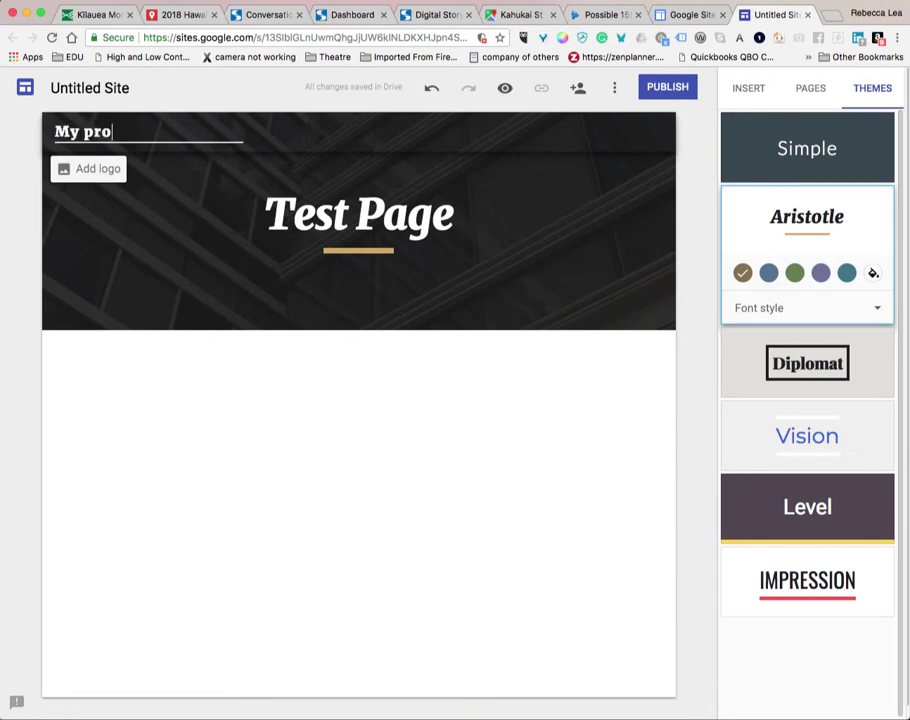
type("ject")
key("shift+Left")
key("super+a")
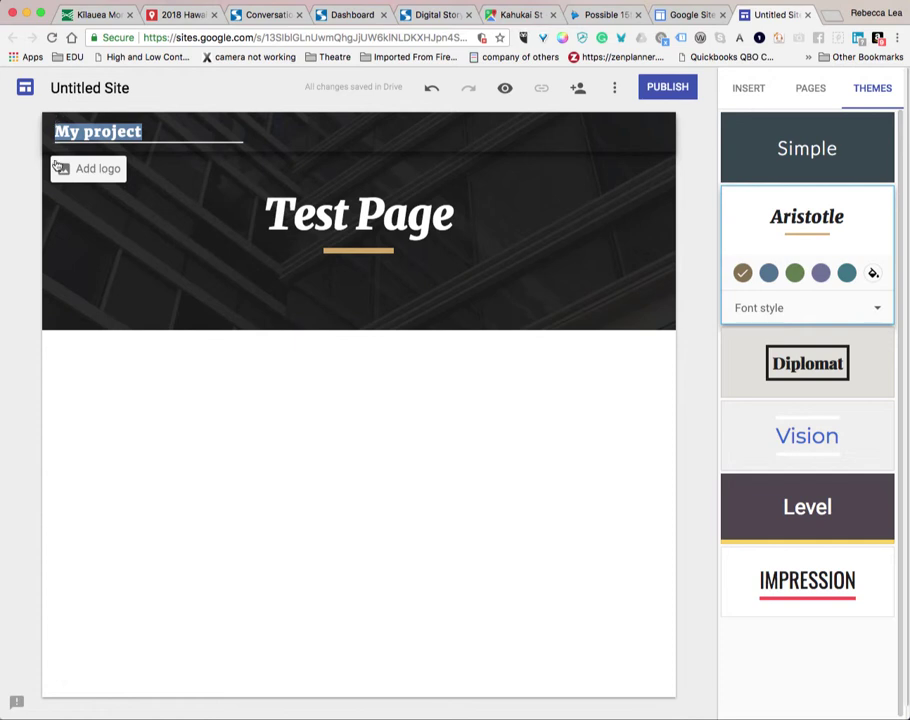
left_click(126, 207)
View the option for adding a site logo from an image URL
left_click(84, 170)
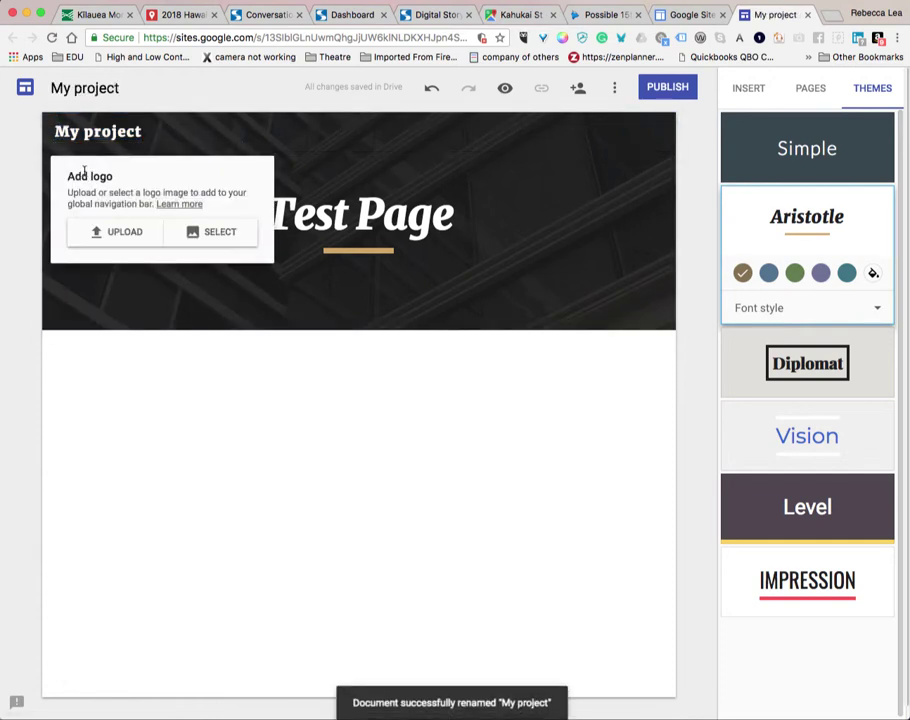
left_click(195, 236)
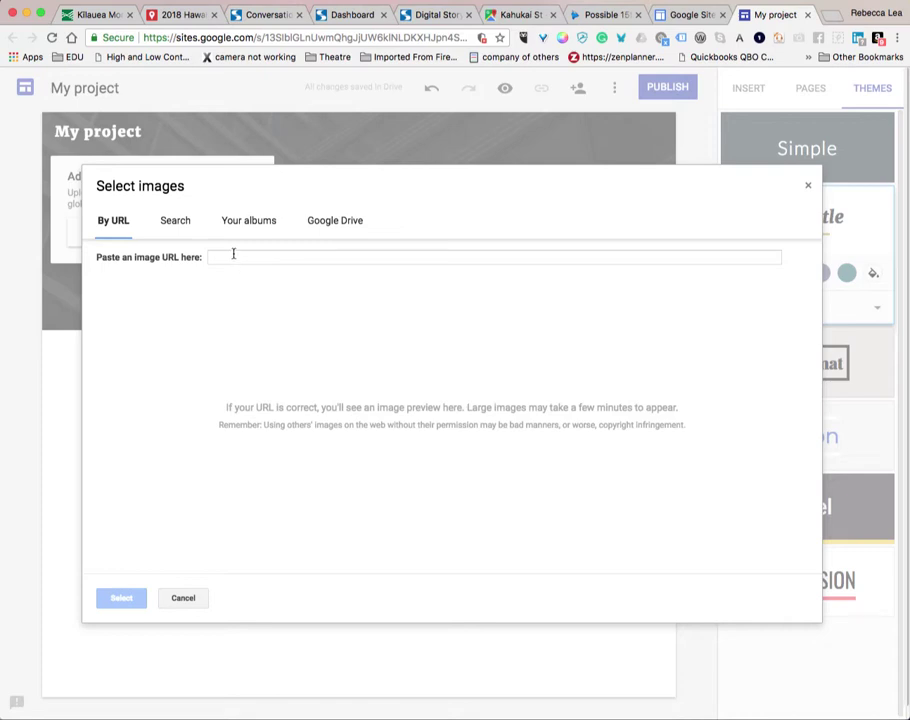
left_click(233, 254)
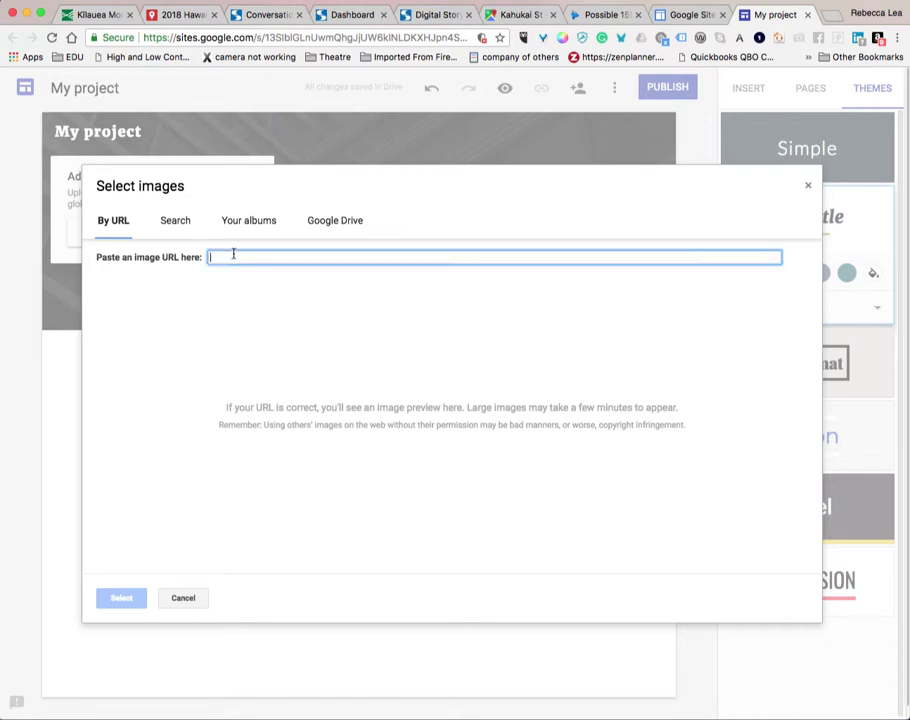
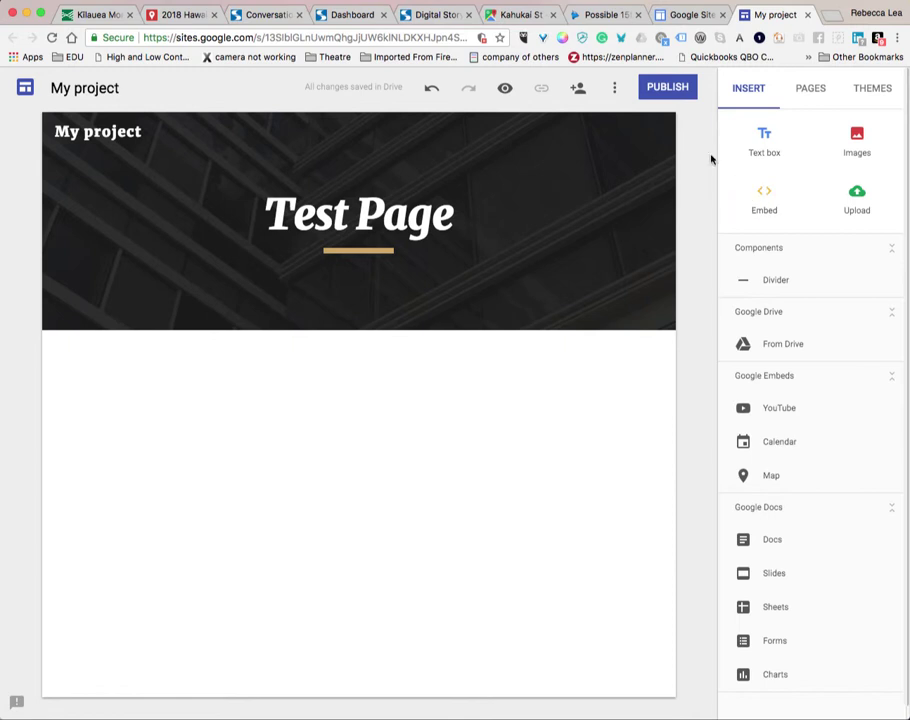
Open youtube.com in a new browser tab
left_click(831, 16)
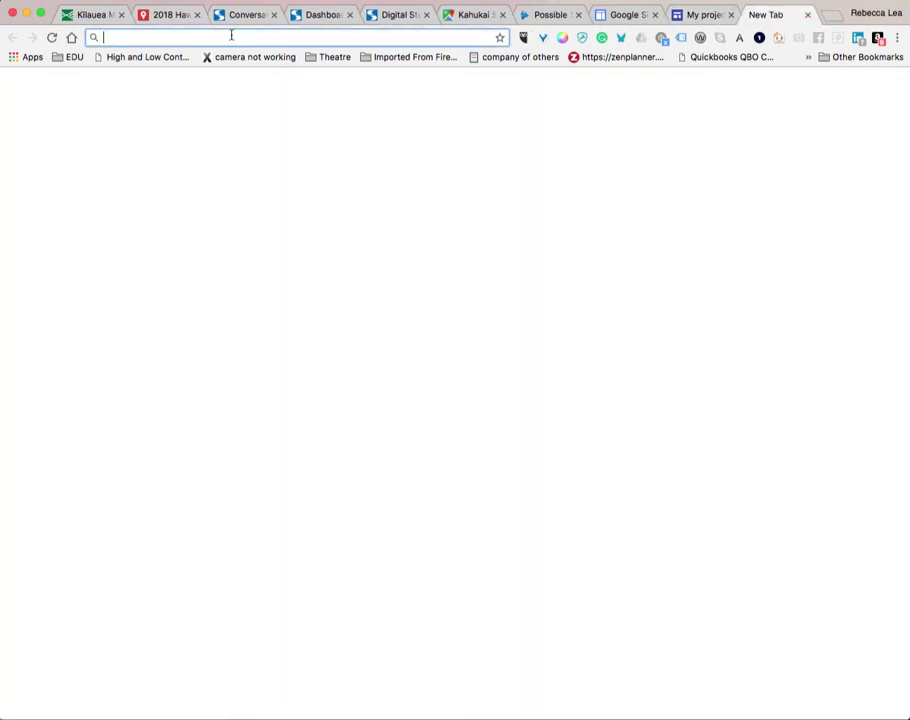
type("Youtrub")
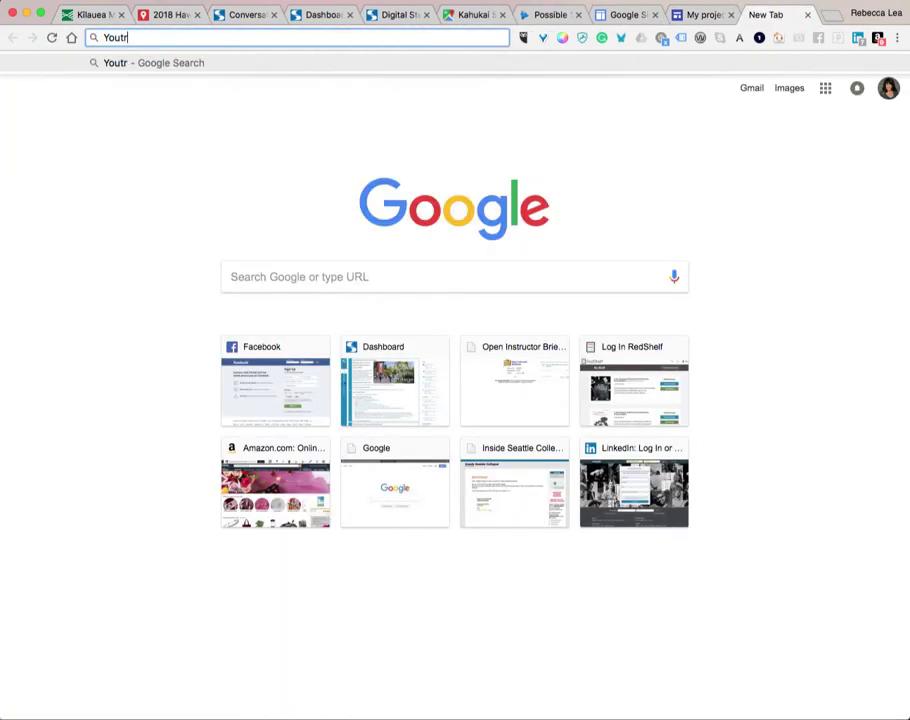
key("BackSpace")
key("BackSpace")
key("BackSpace")
key("BackSpace")
type("tibe")
key("BackSpace")
key("BackSpace")
key("BackSpace")
type("ibe")
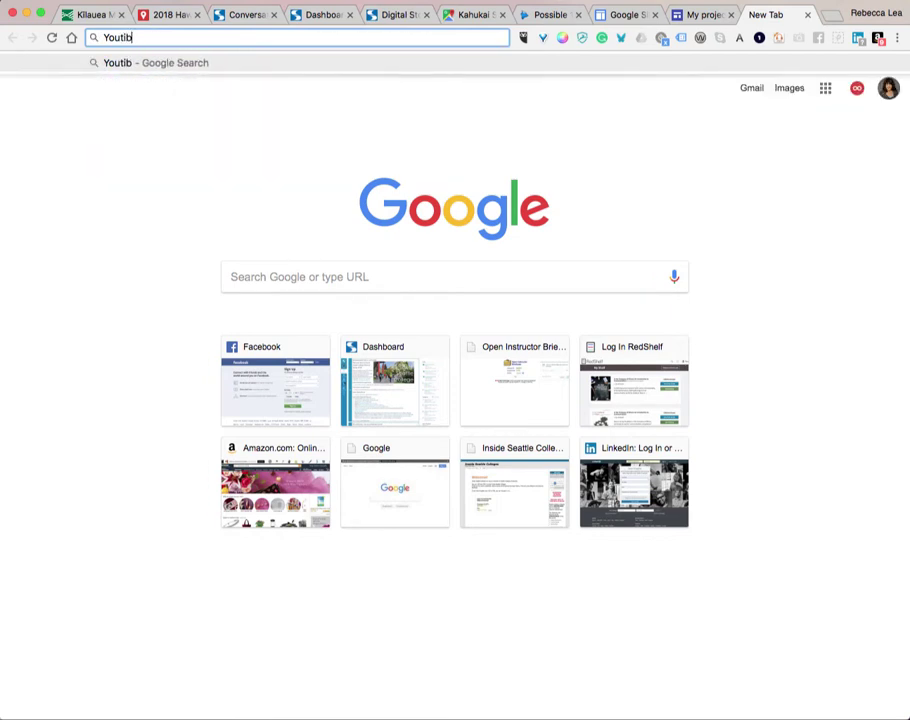
key("BackSpace")
key("BackSpace")
key("BackSpace")
key("BackSpace")
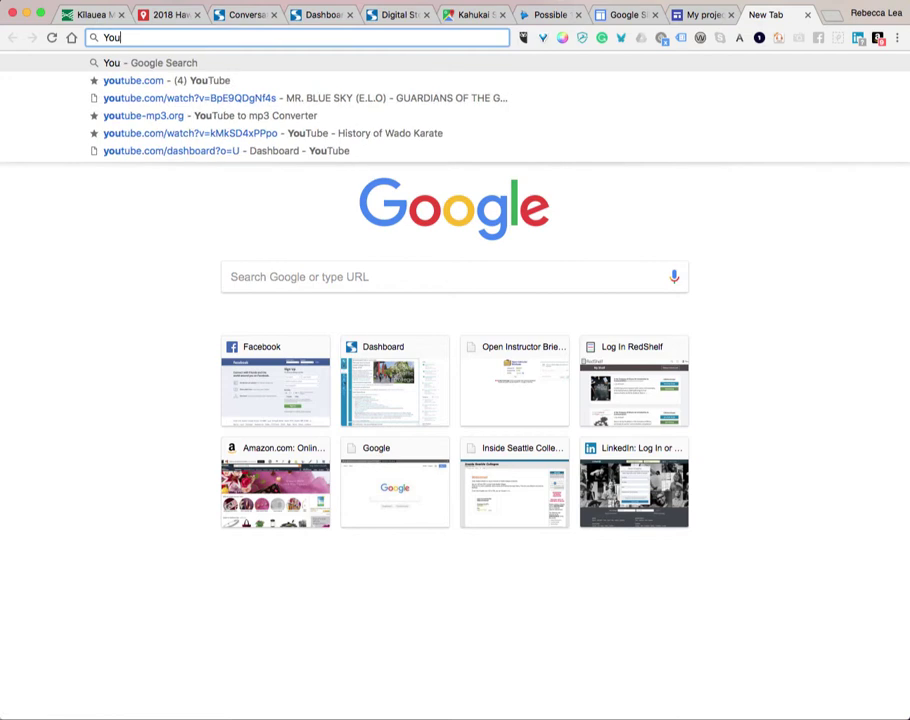
type("tub")
key("BackSpace")
key("BackSpace")
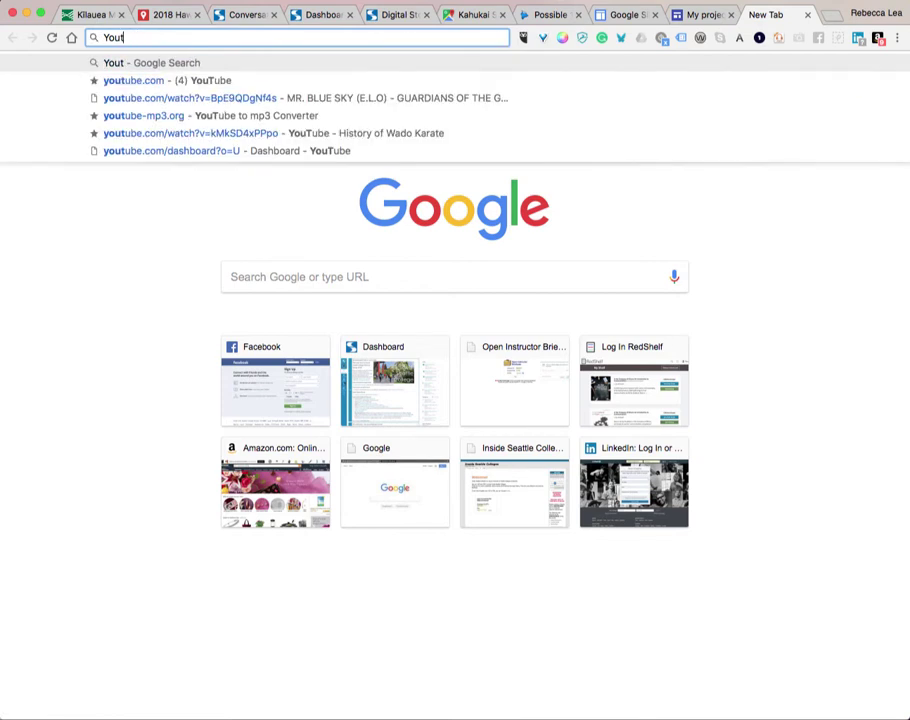
type("ube.com")
key("Return")
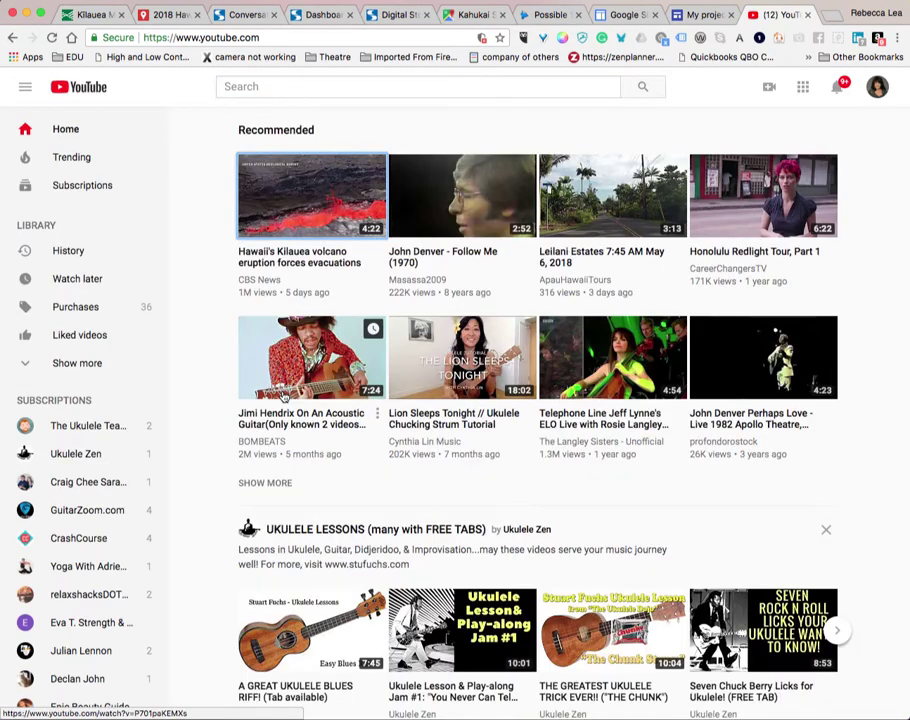
Open the recommended video "Hawaii's Kilauea volcano eruption forces evacuations" and copy its full embed code
left_click(334, 210)
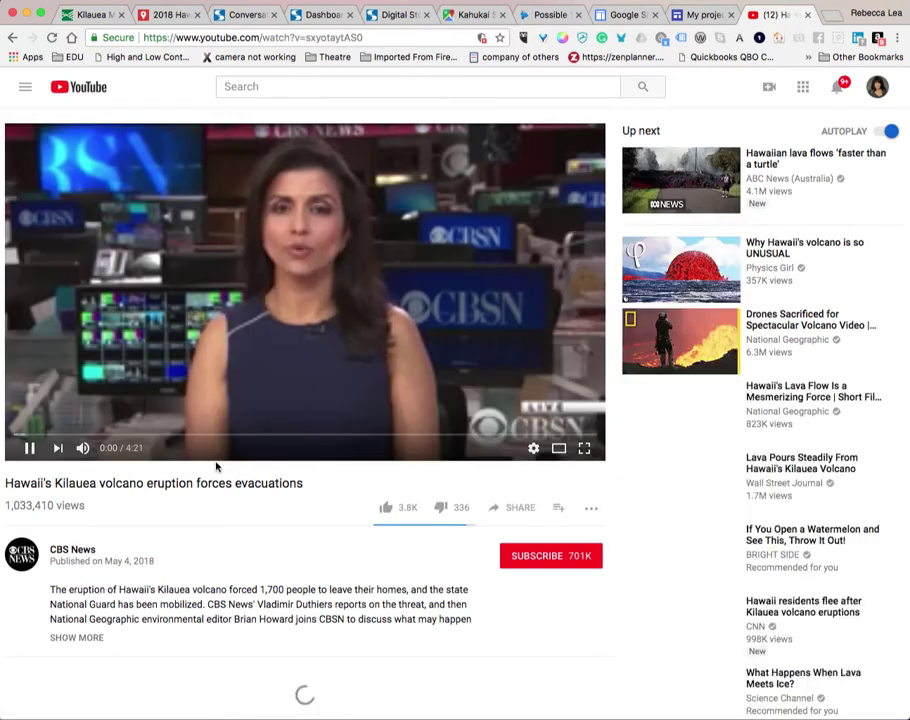
left_click(30, 447)
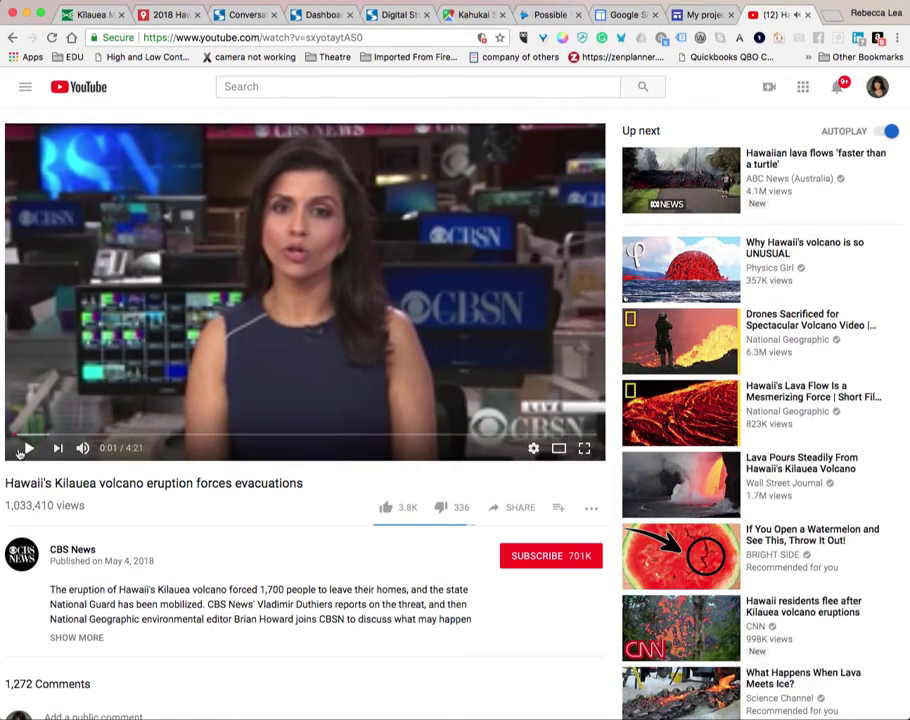
left_click(526, 509)
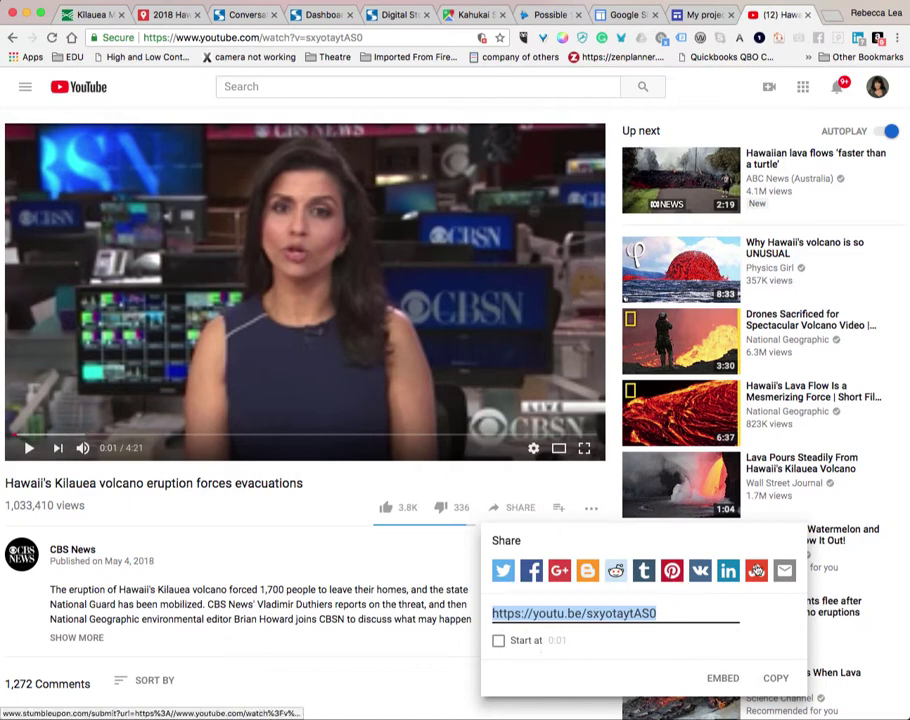
left_click(716, 679)
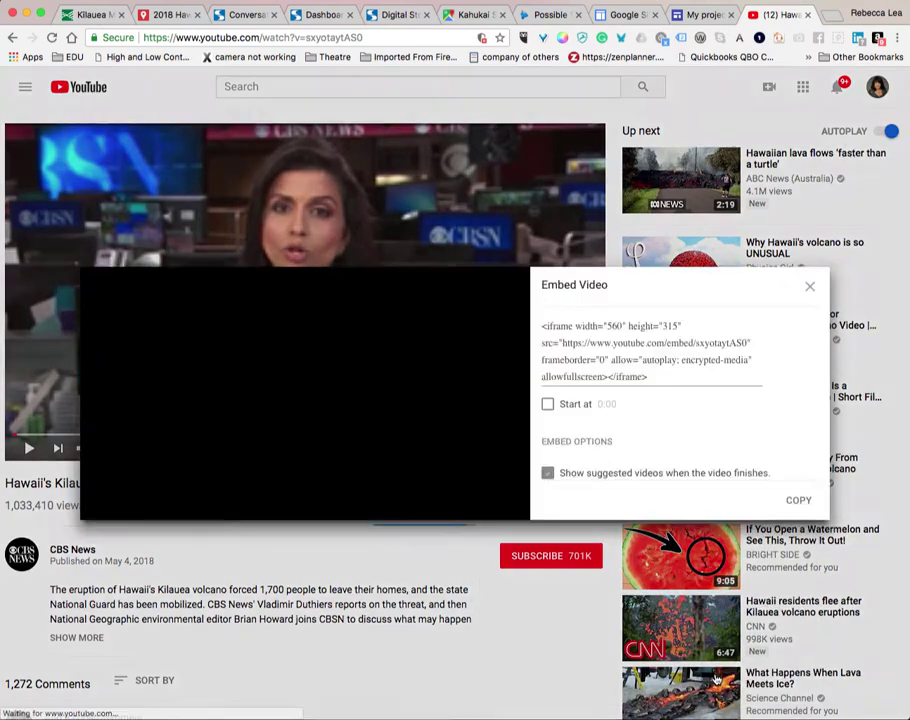
left_click(612, 360)
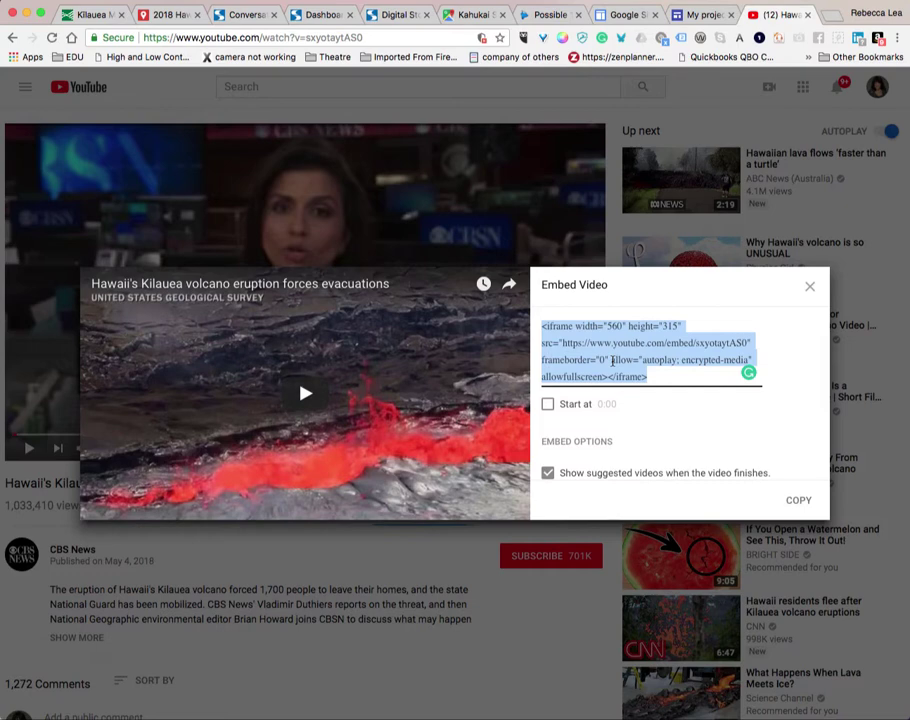
right_click(613, 363)
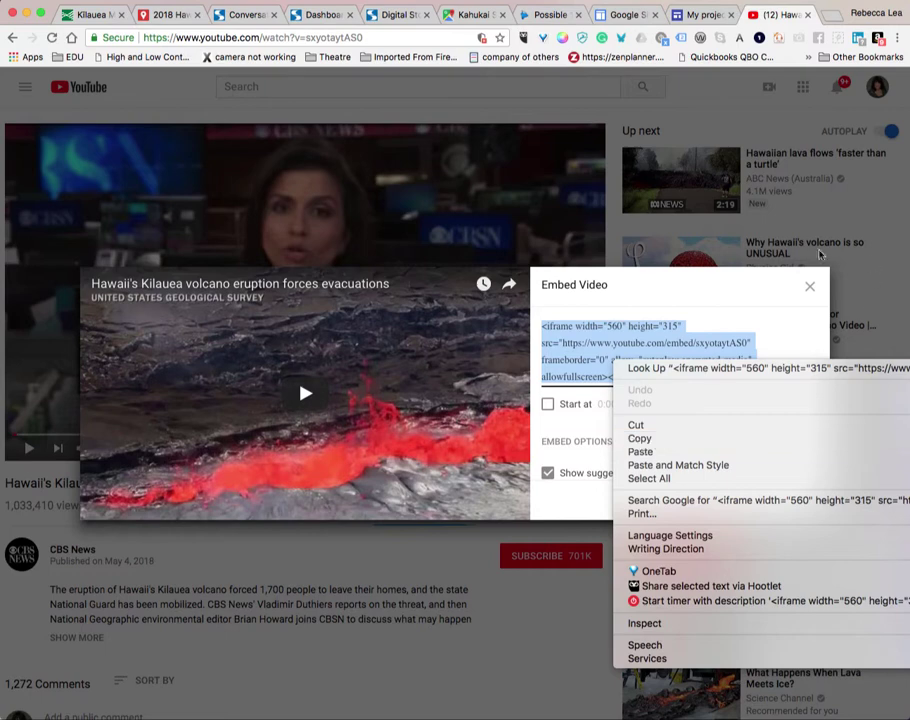
left_click(640, 438)
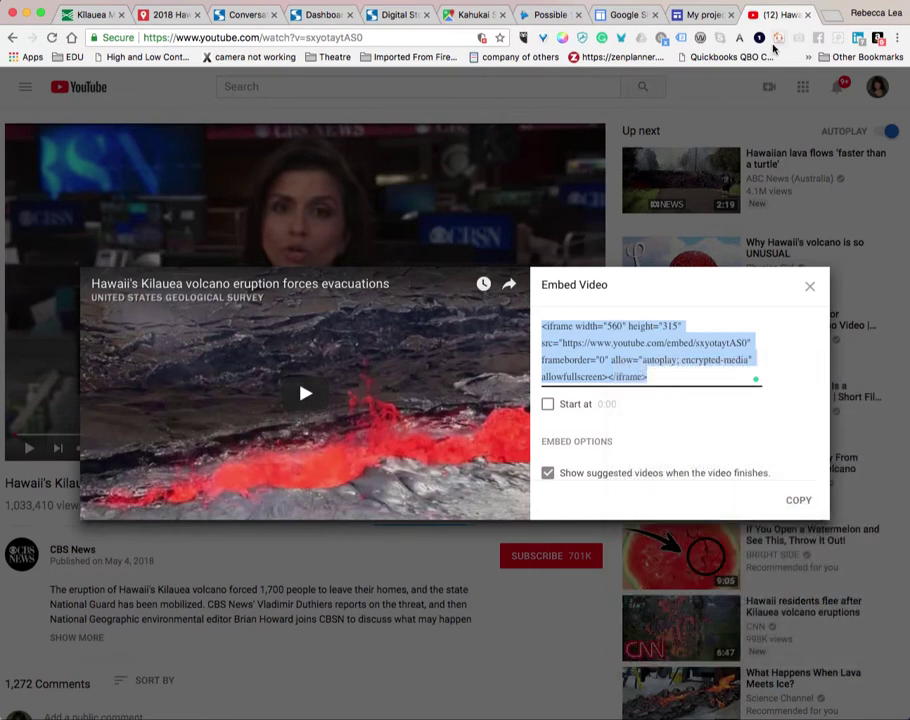
Switch to the Google Sites page, embed the Kilauea video with the copied HTML code, and enlarge it to fit the full frame
left_click(695, 15)
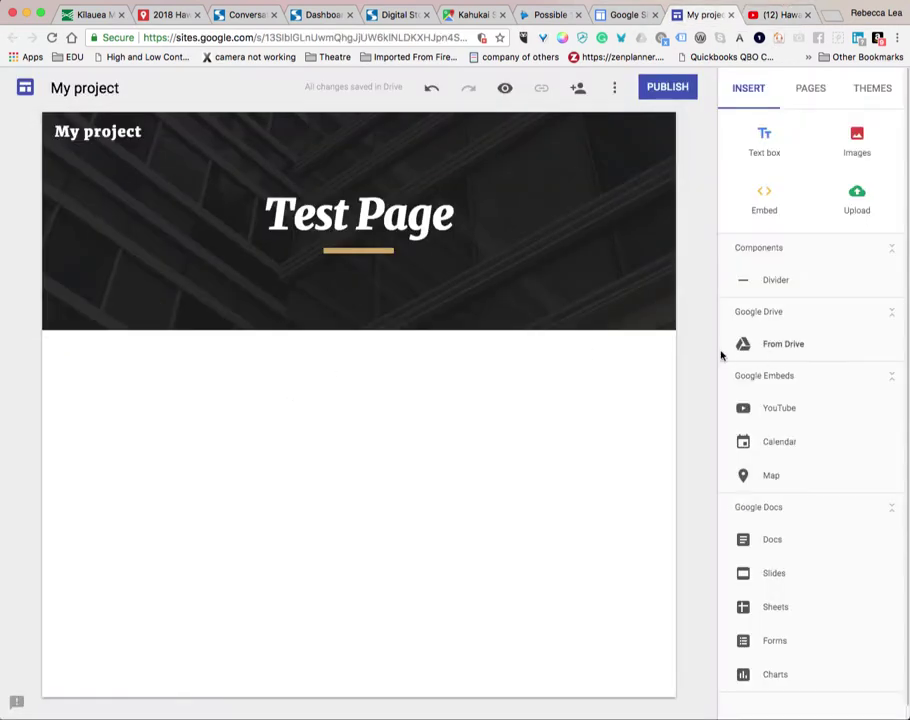
left_click(767, 199)
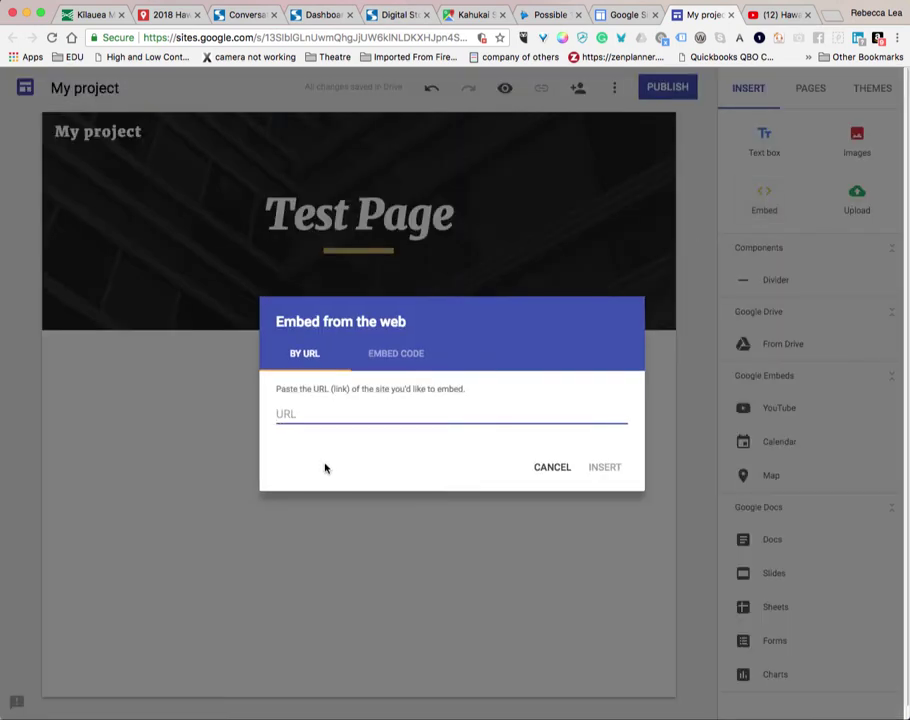
left_click(386, 350)
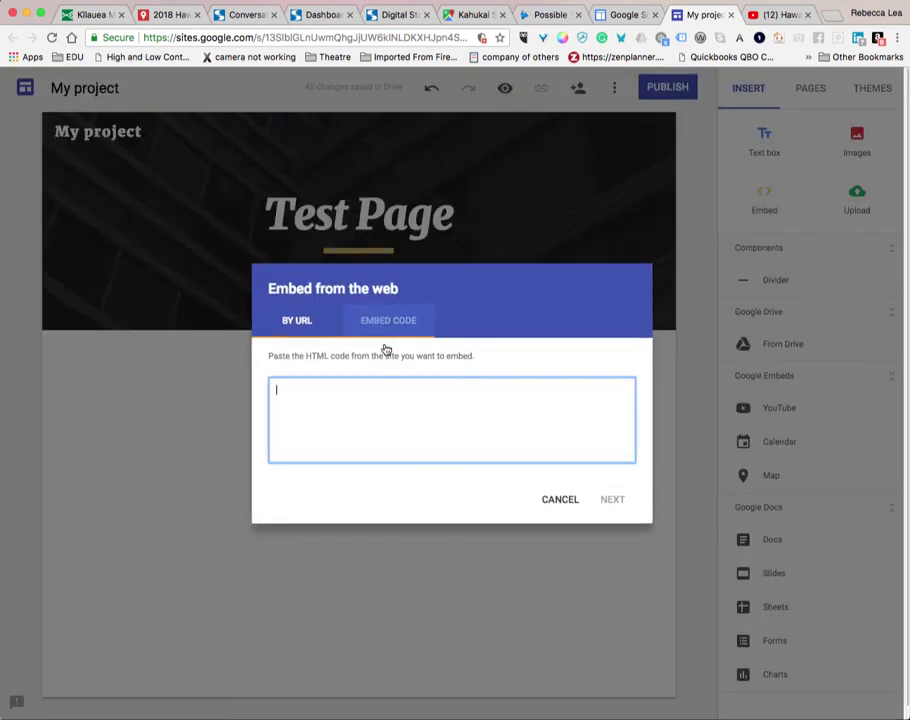
key("ctrl+v")
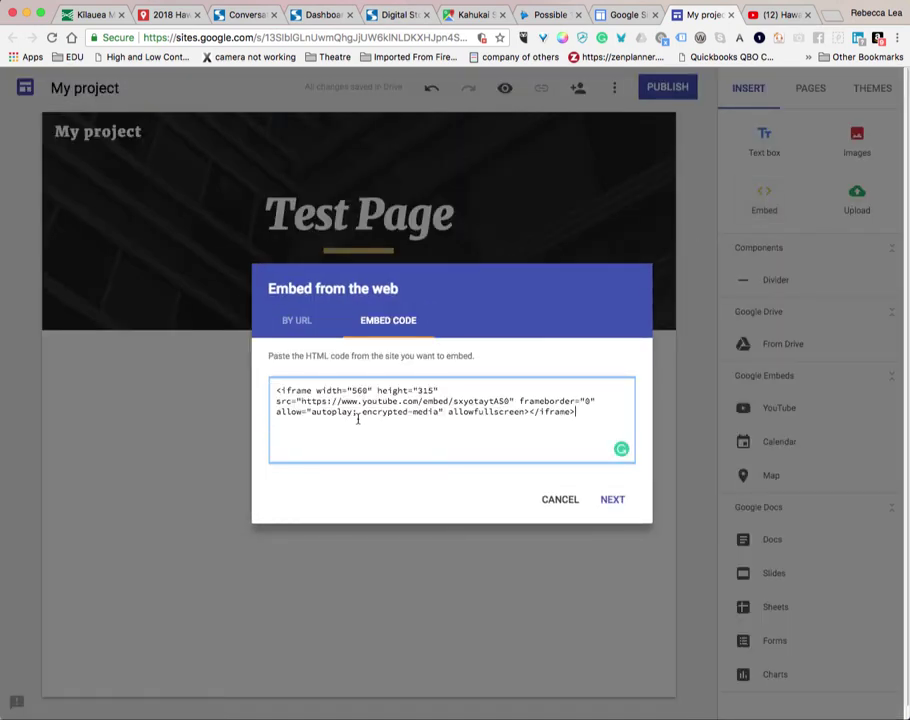
left_click(614, 500)
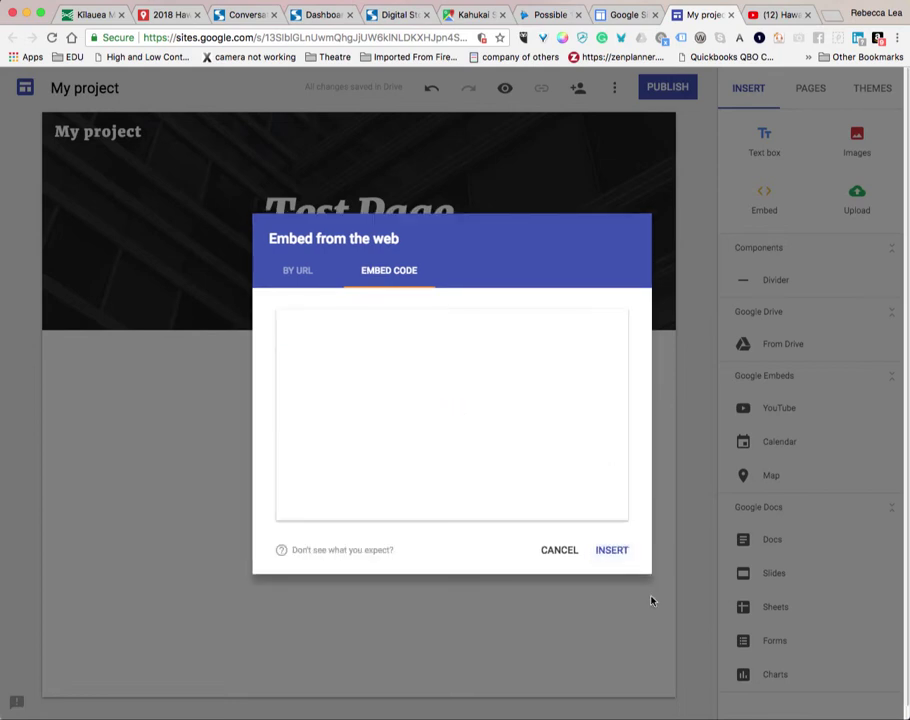
left_click(619, 550)
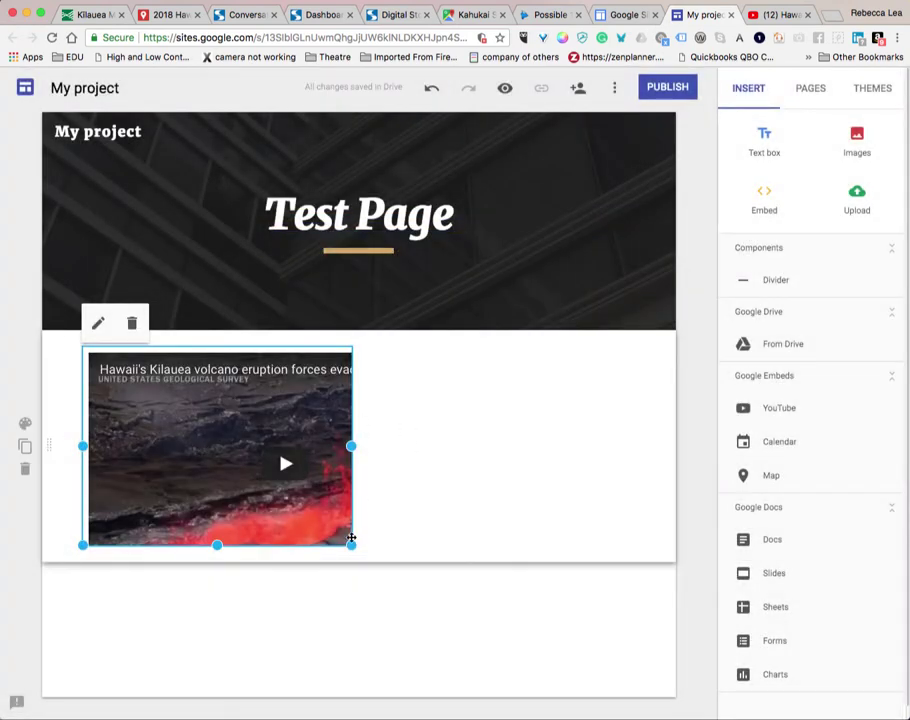
left_click_drag(351, 540, 490, 569)
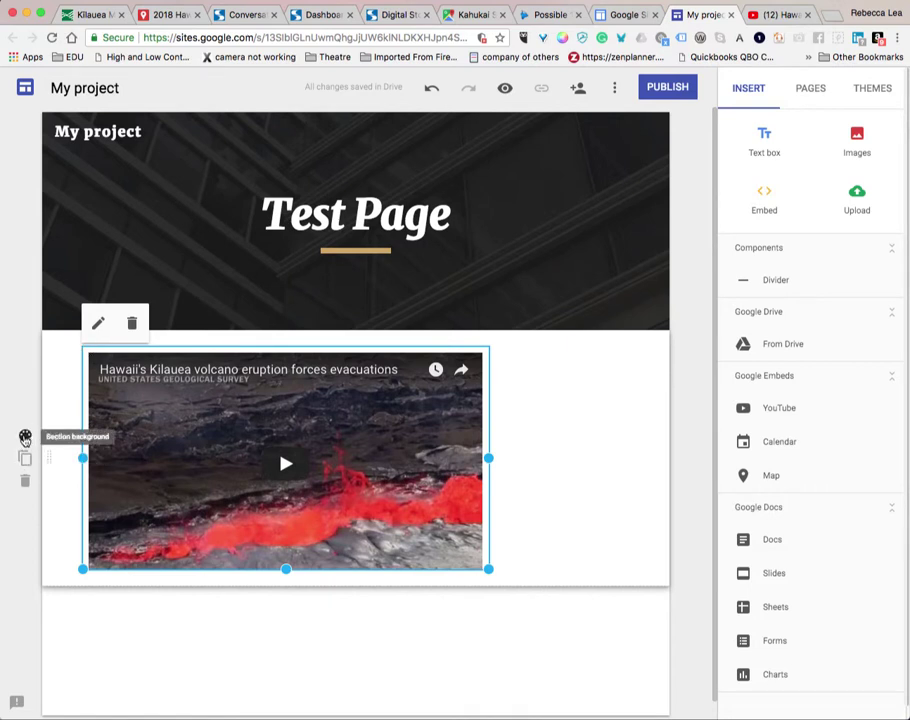
Check the video section's background option and review the embedded video's HTML code
left_click(24, 438)
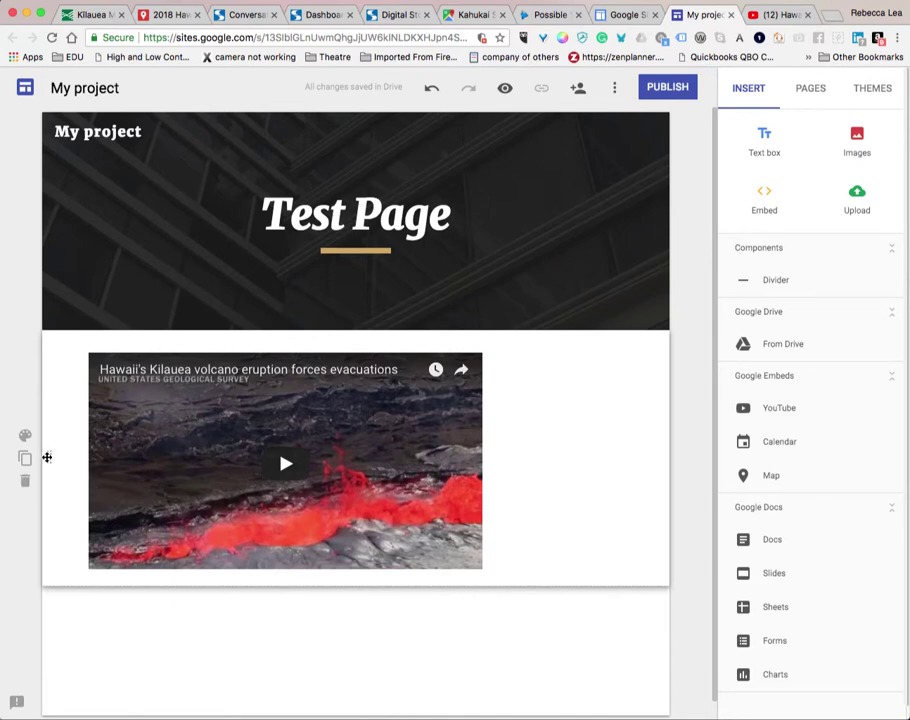
left_click(187, 416)
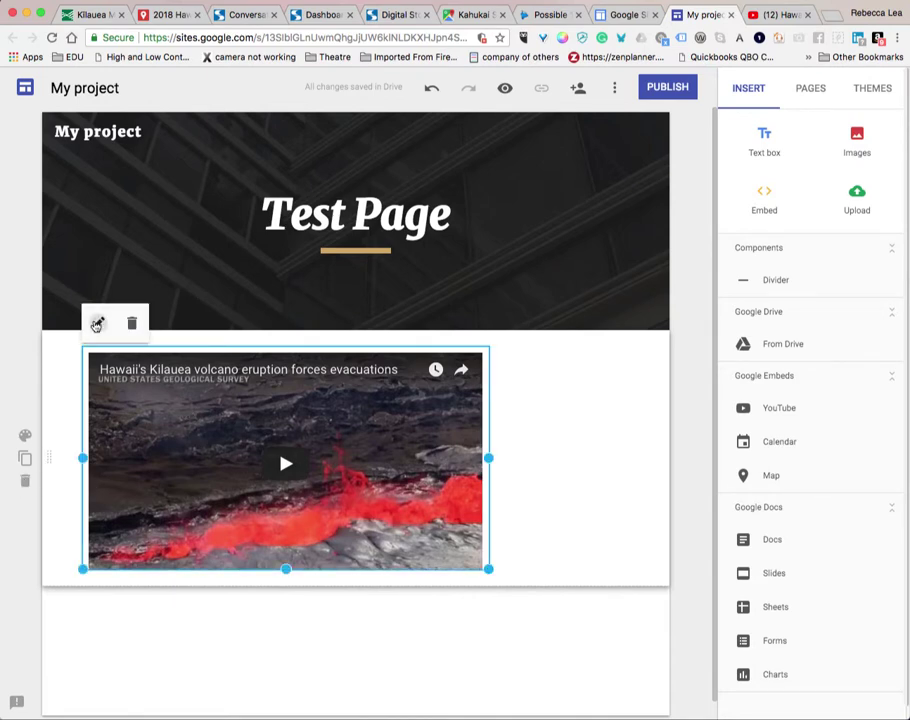
left_click(97, 323)
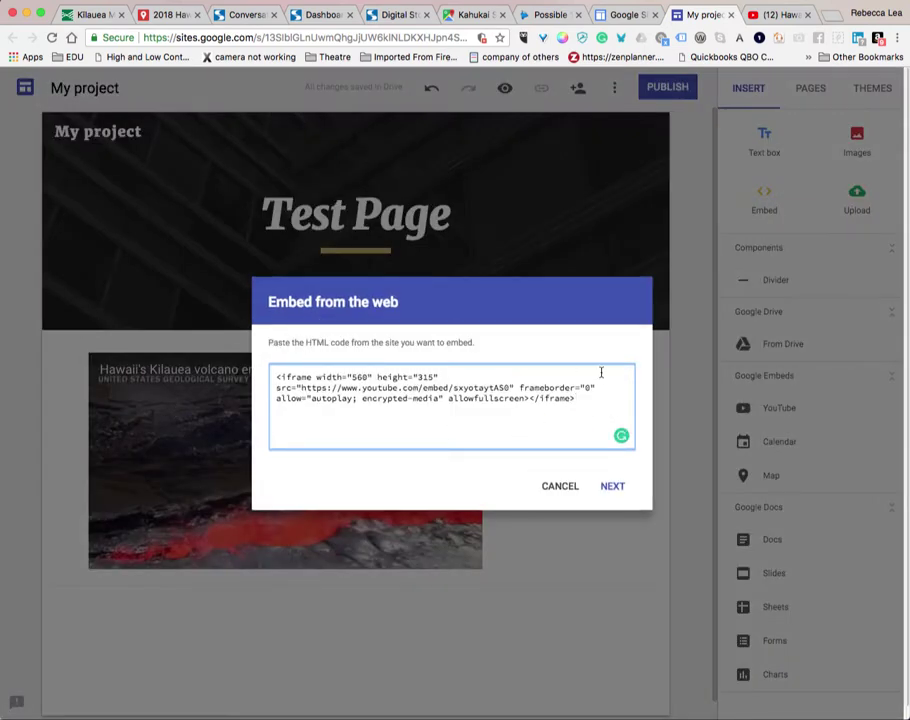
left_click(563, 486)
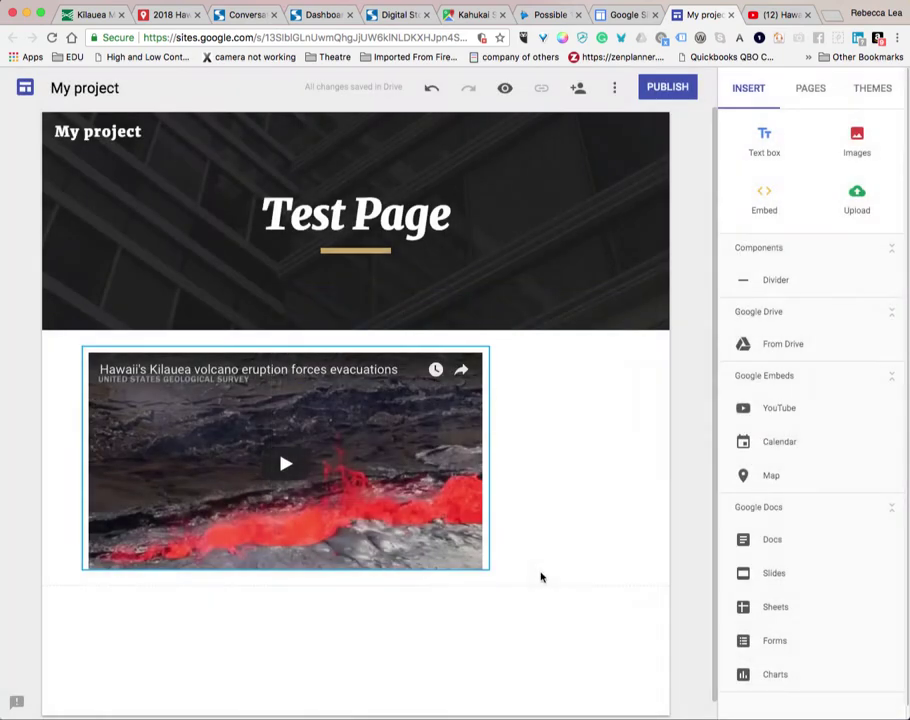
Add a text box below the video reading "This is the Kilauea Volcano on the Big Island, Hawaii"
scroll(330, 630, "down", 1)
left_click(297, 624)
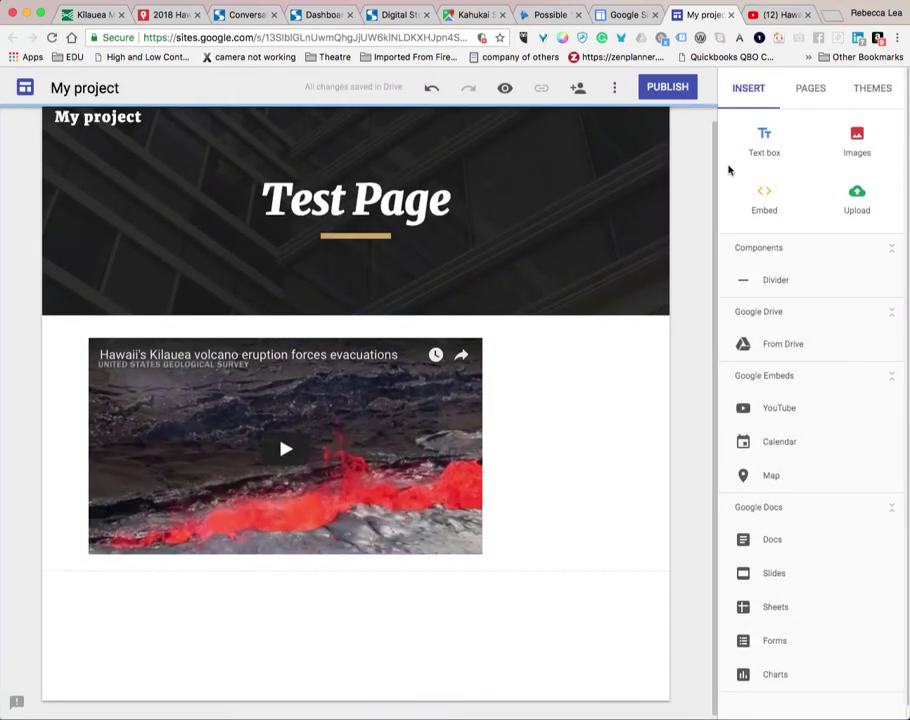
left_click(765, 135)
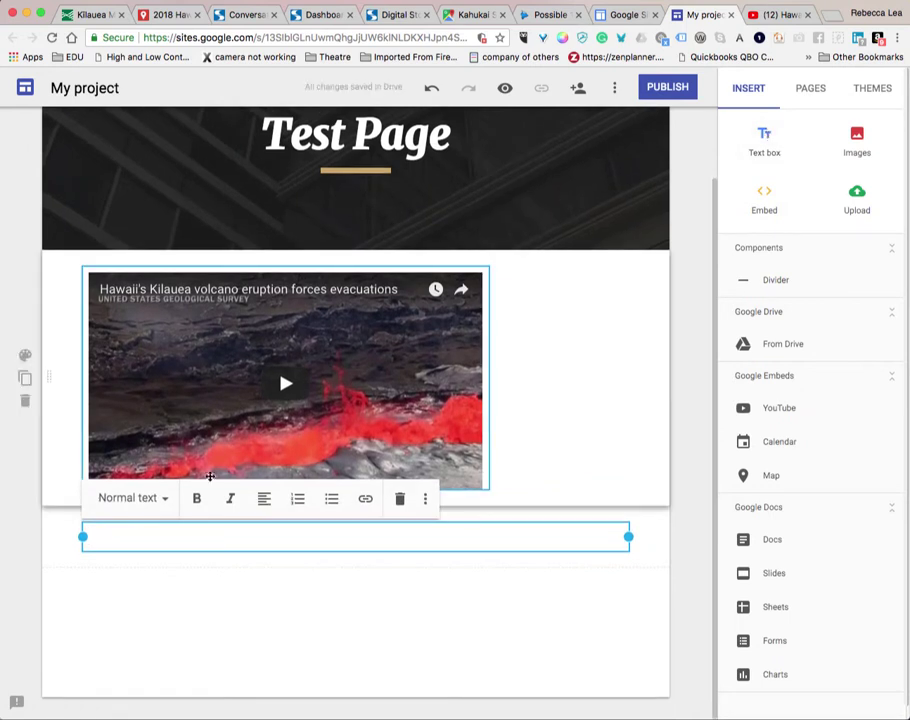
type("T")
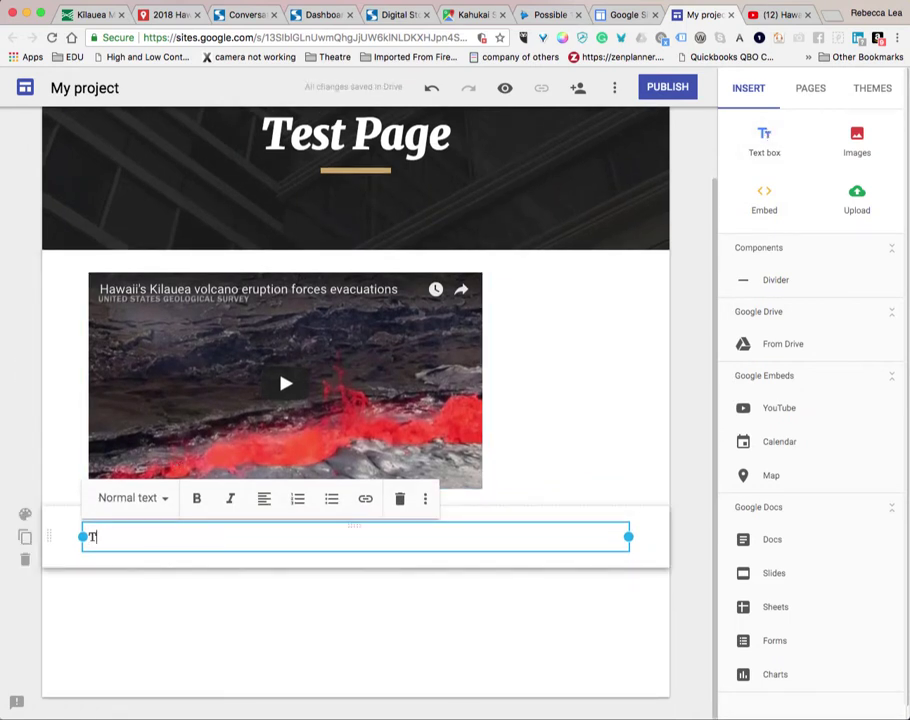
type("his is th")
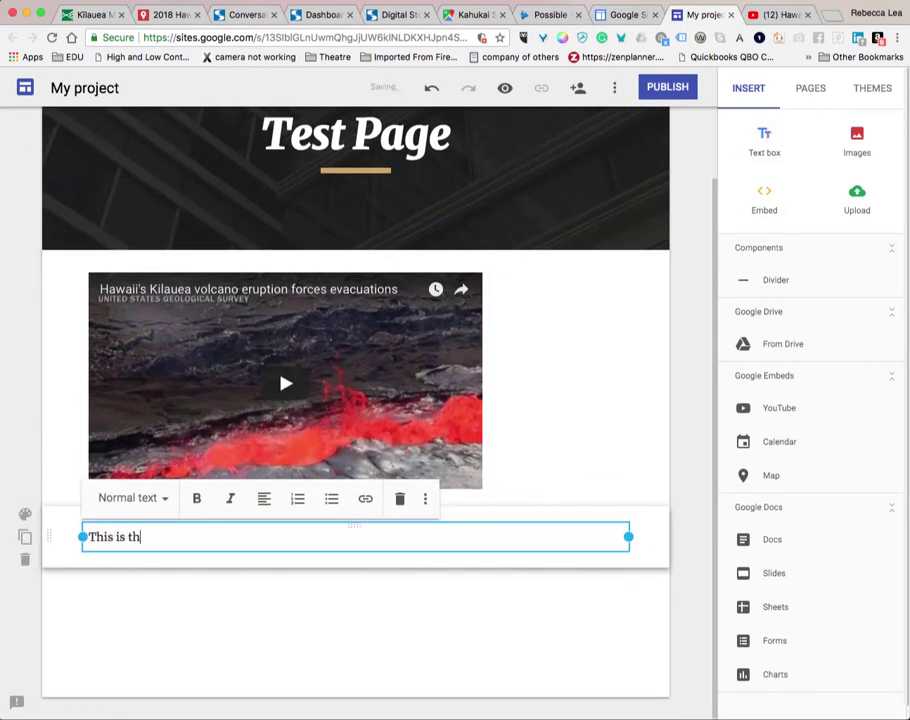
type("e Kilauea Volcano on the ")
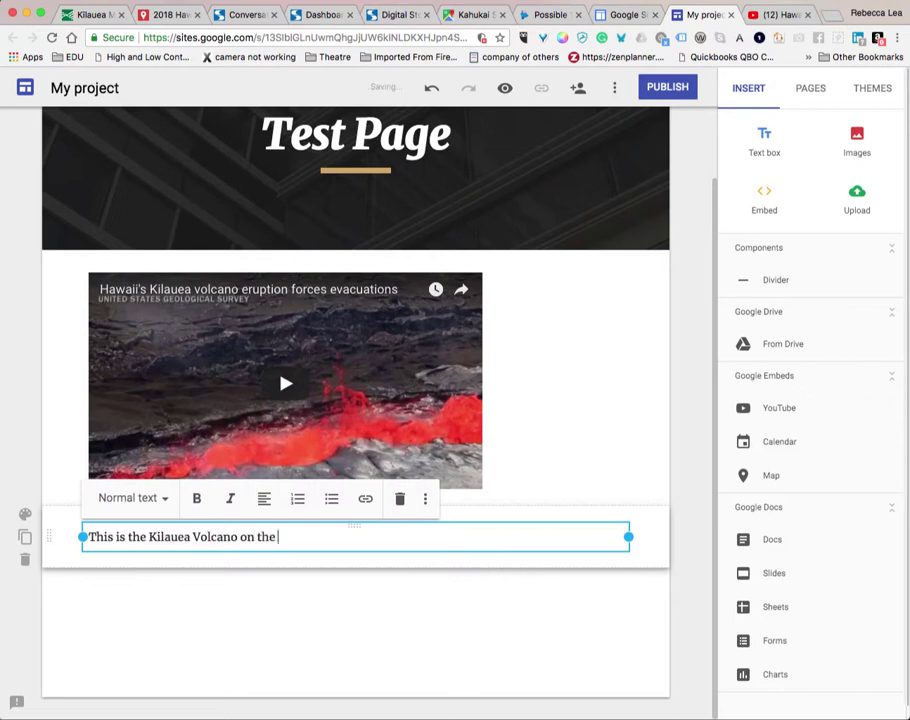
type("Big Island, Hawaii")
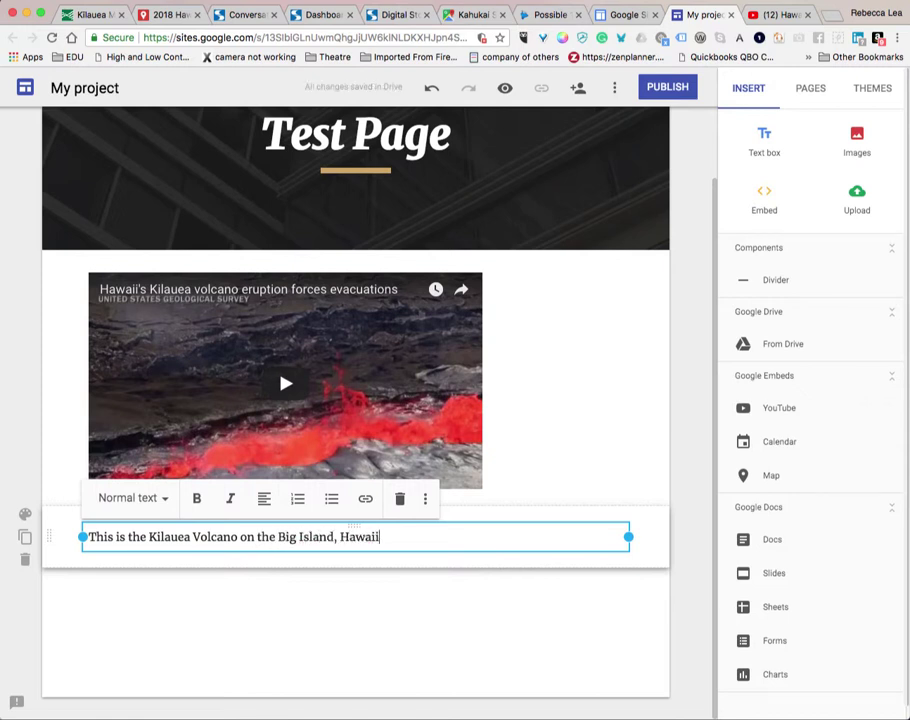
left_click(392, 646)
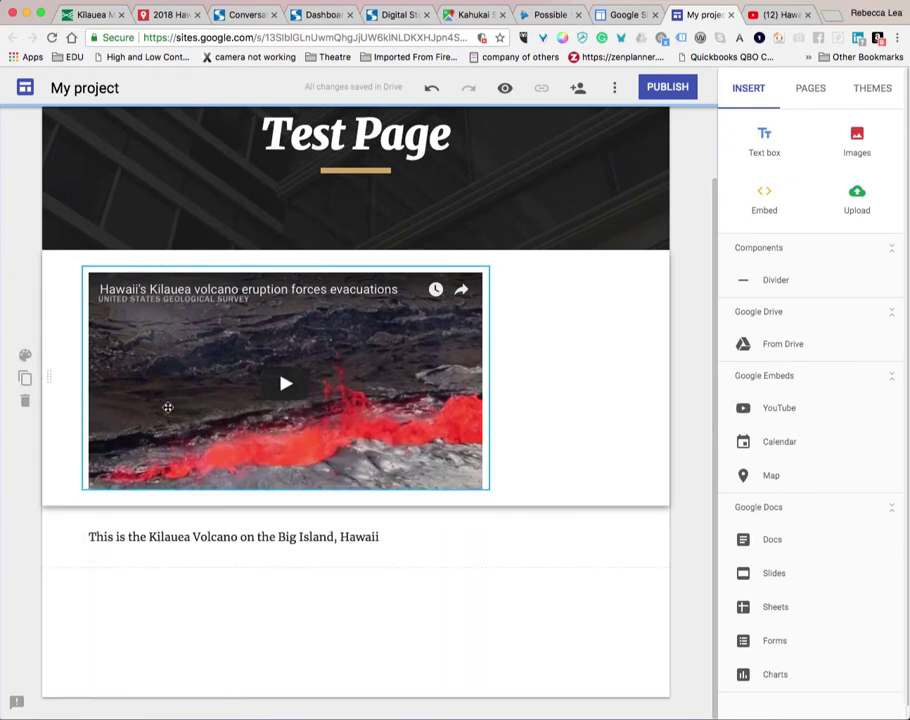
Open the site's page list and start adding a new link to it
scroll(175, 486, "down", 2)
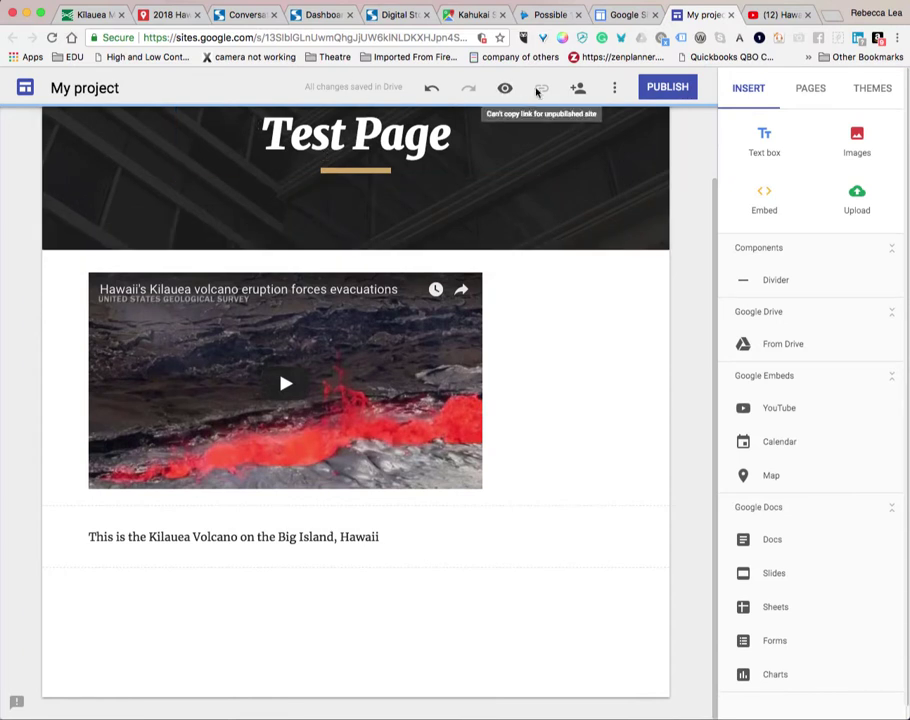
left_click(806, 88)
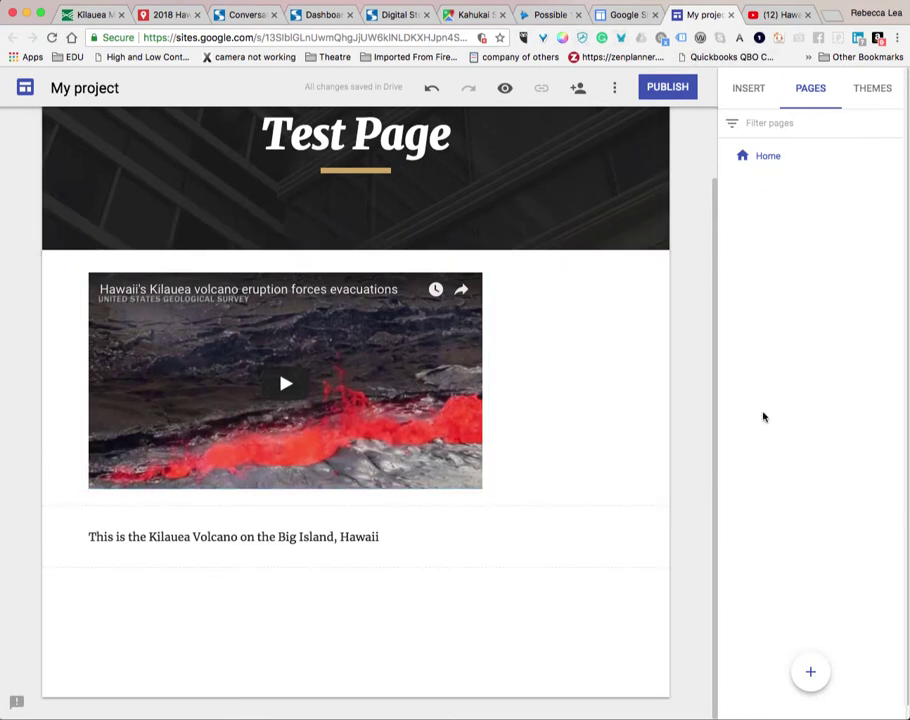
mouse_move(809, 690)
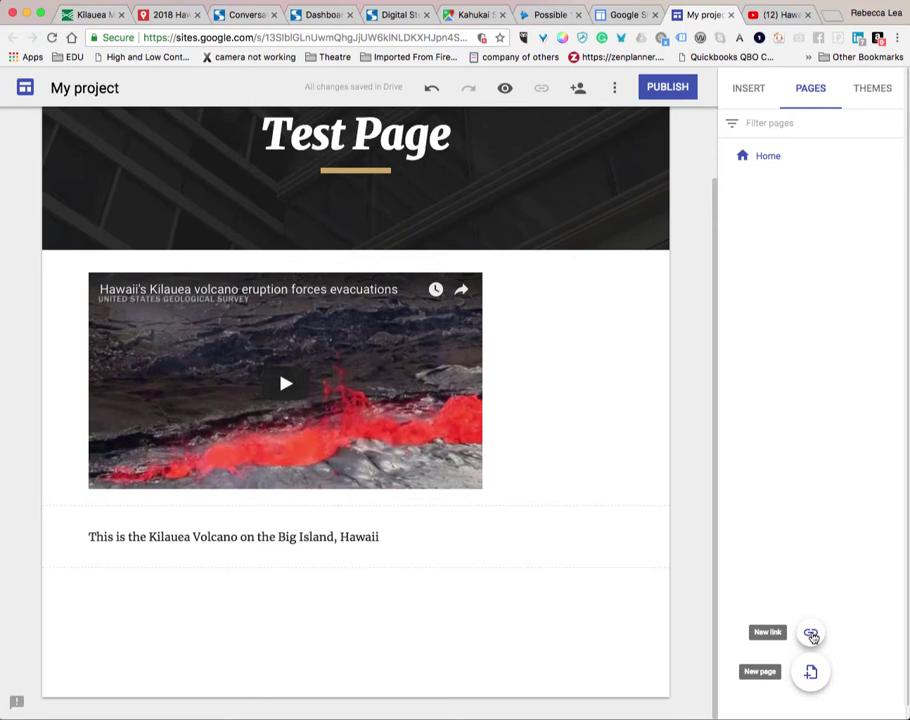
left_click(811, 635)
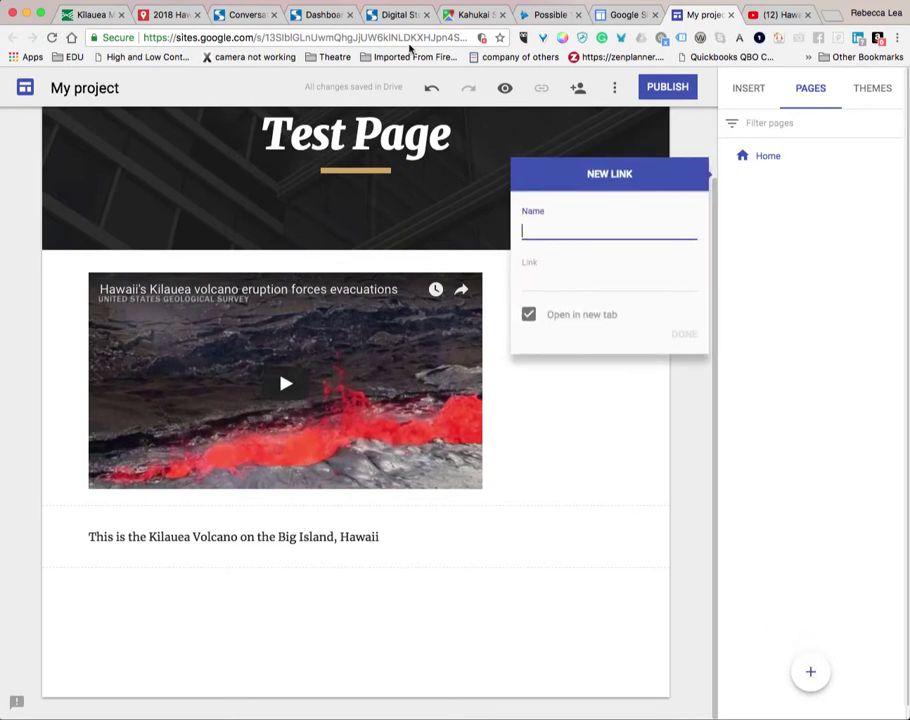
Switch to the YouTube tab, load Facebook there and search it for "lava news"
left_click(787, 14)
left_click(200, 37)
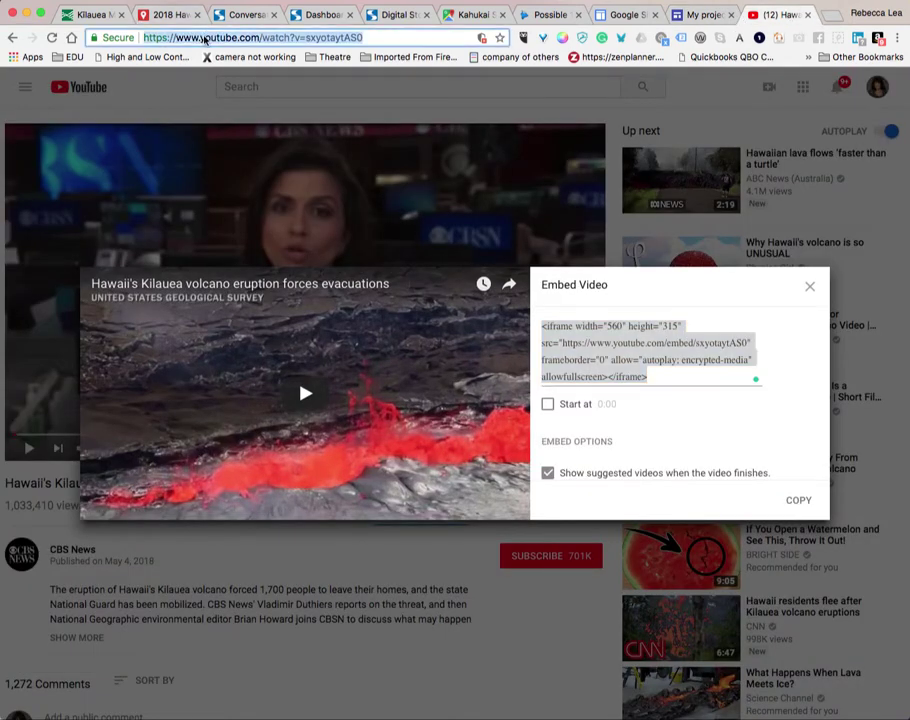
type("facebook")
key("Return")
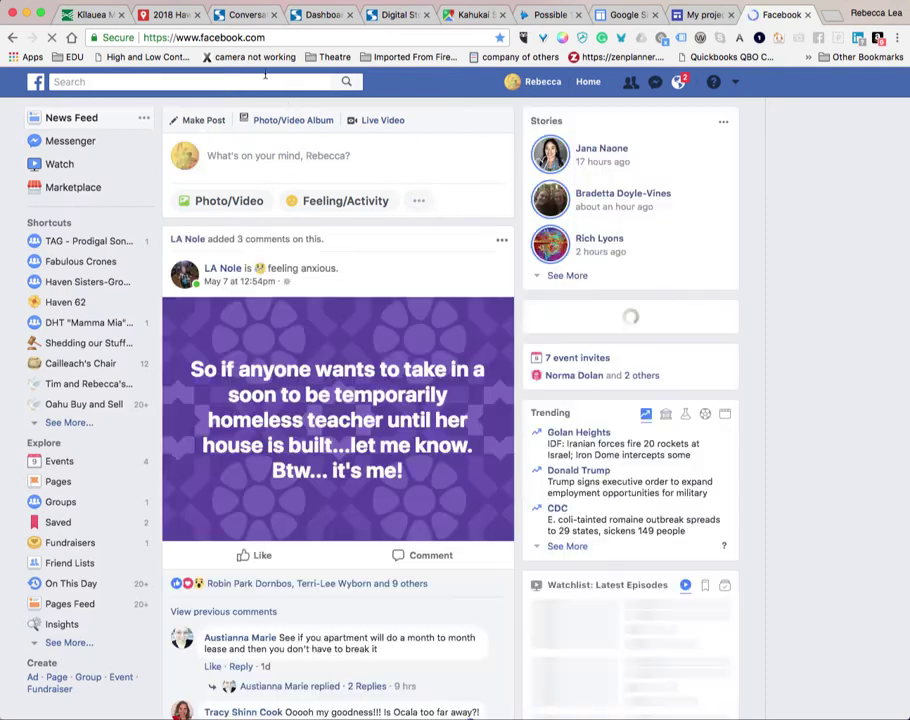
left_click(266, 82)
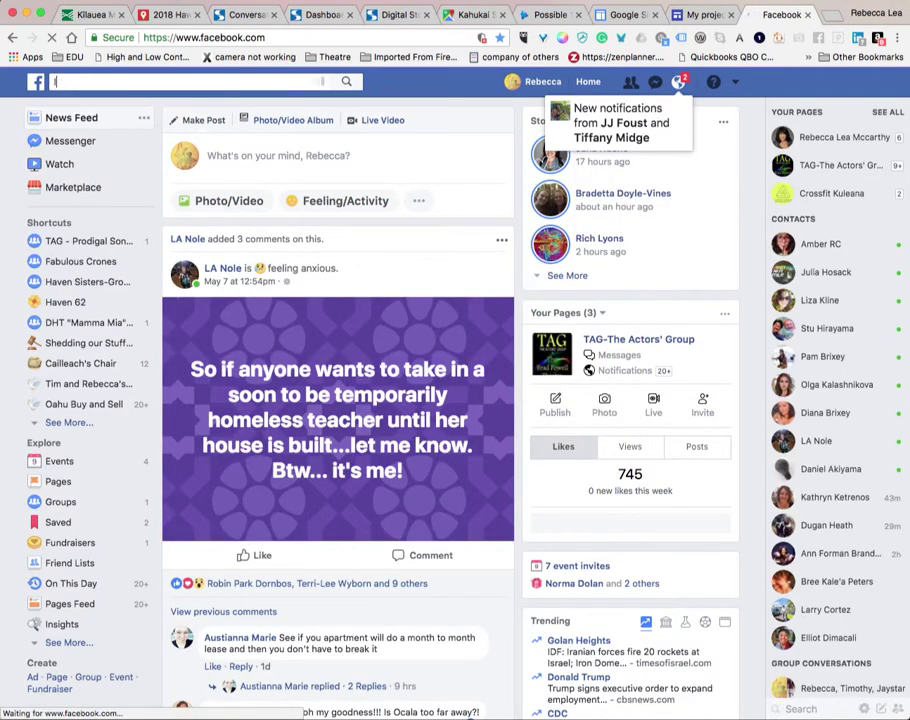
type("lava news")
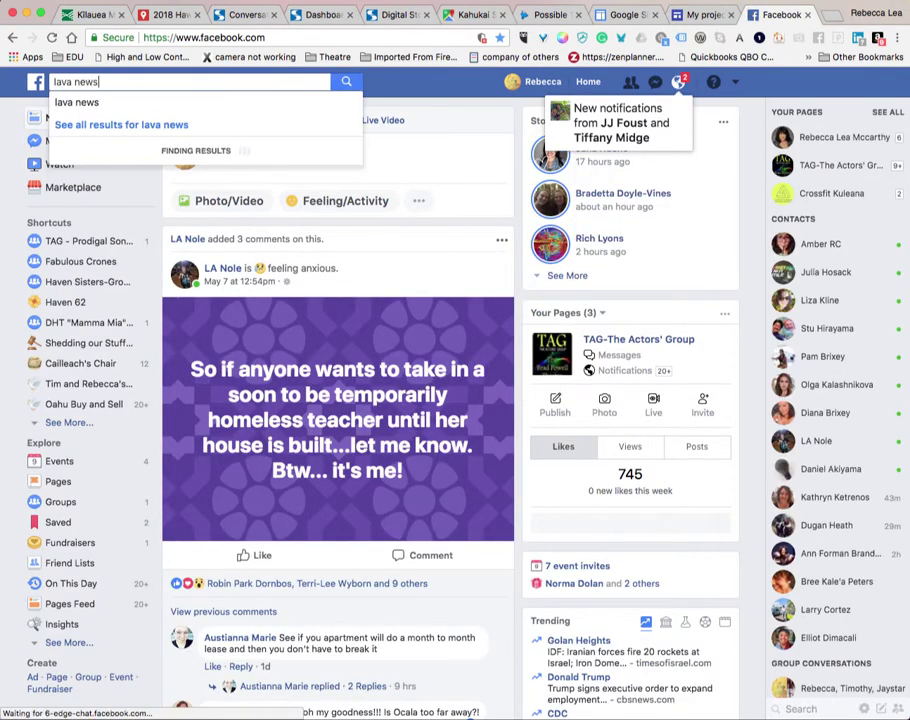
key("Return")
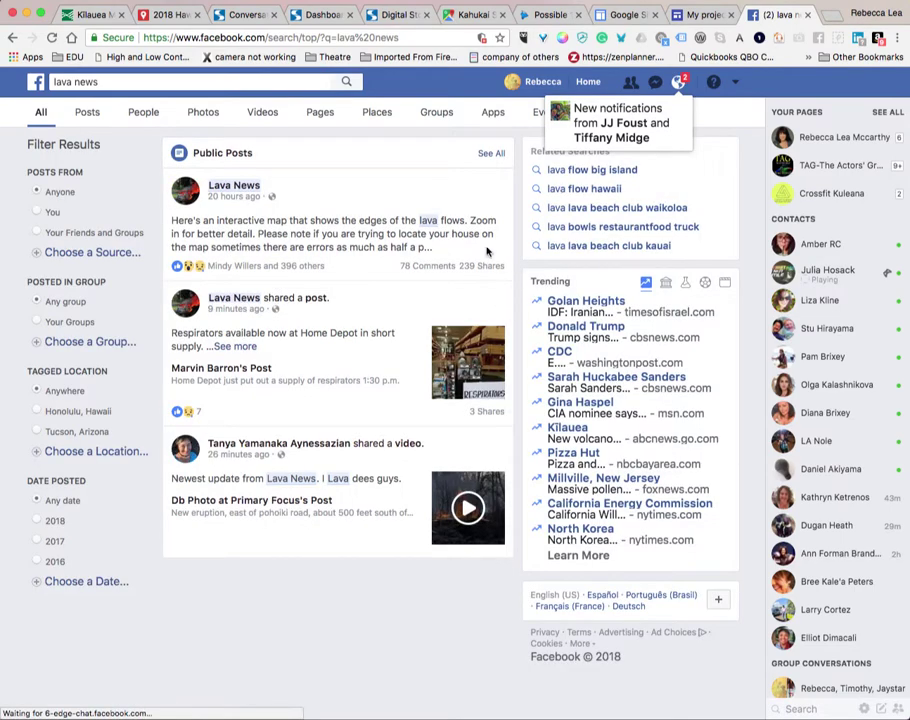
Open the Lava News page from the first public post and copy its web address
left_click(232, 186)
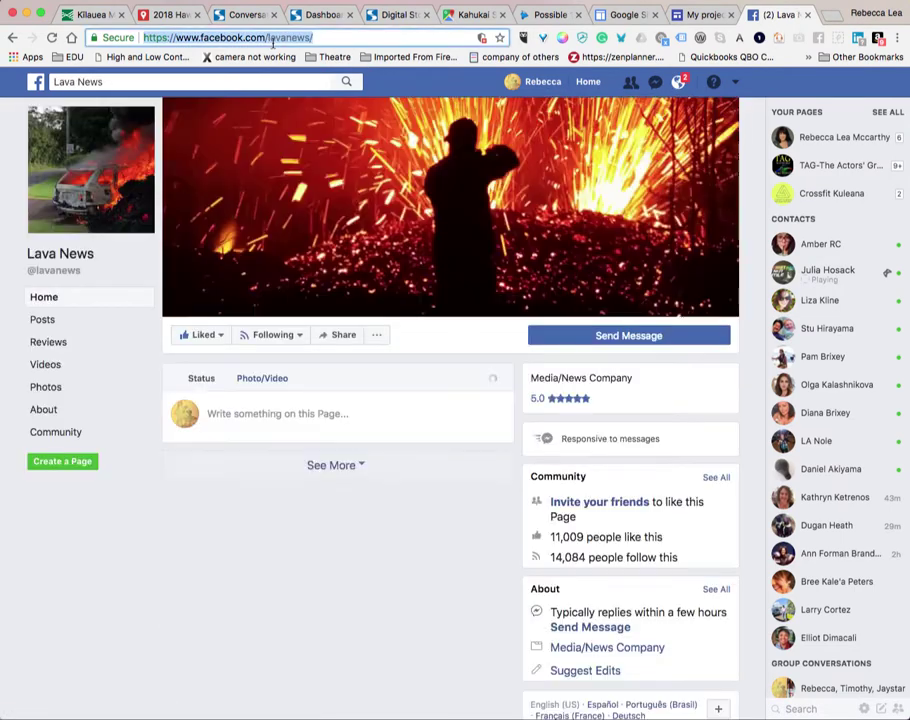
right_click(271, 41)
left_click(292, 62)
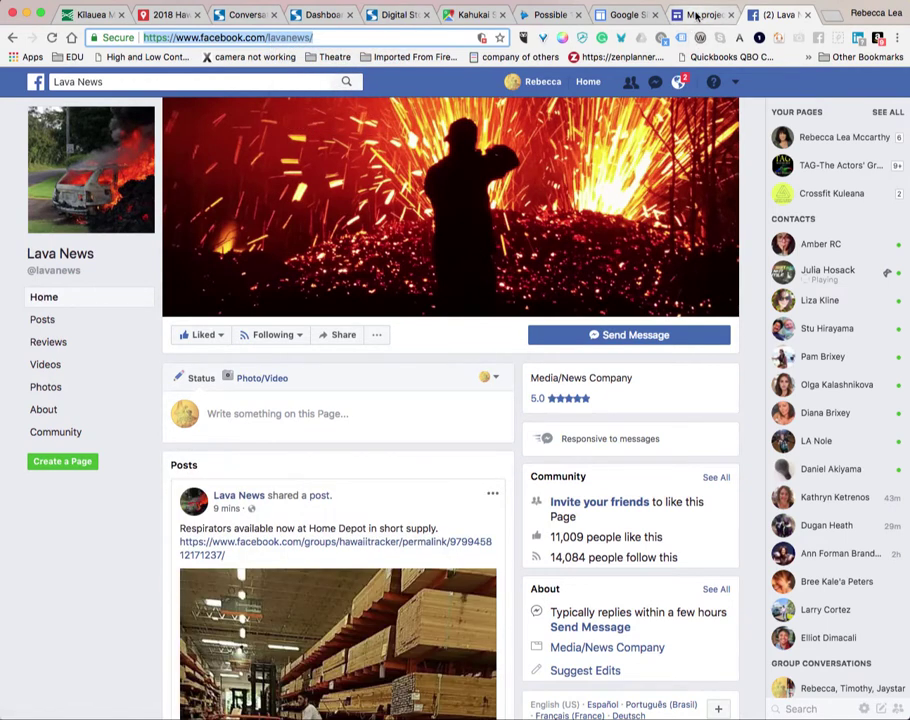
left_click(700, 14)
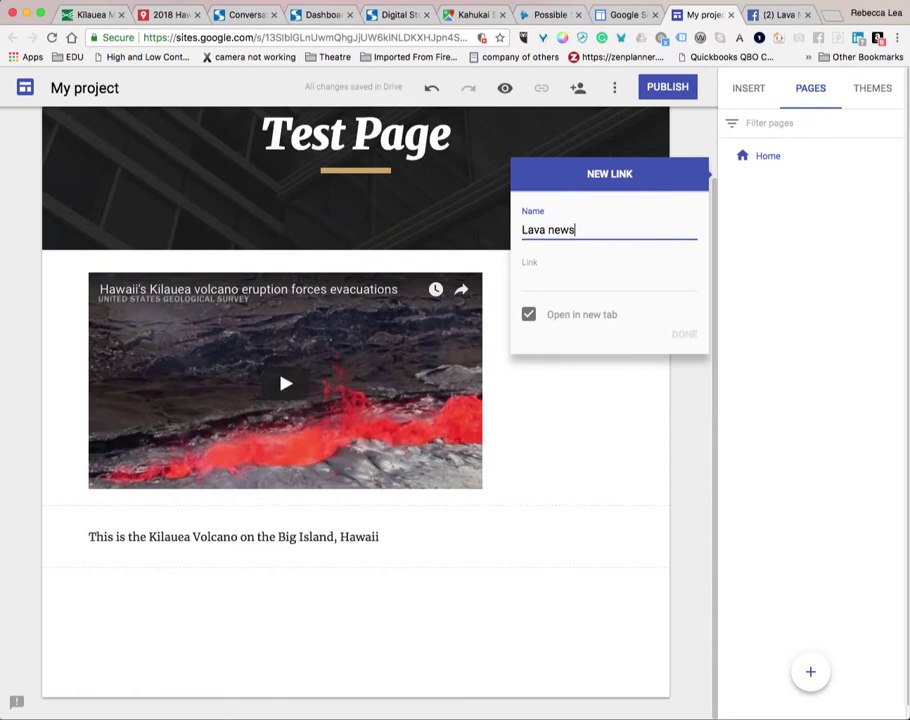
left_click(554, 273)
key("ctrl+v")
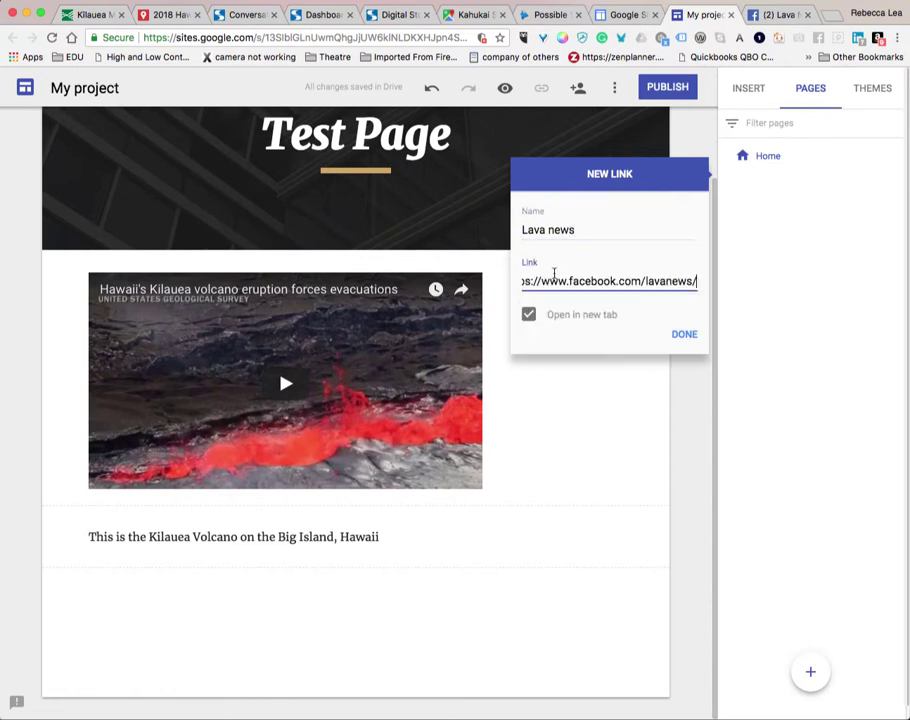
left_click(679, 336)
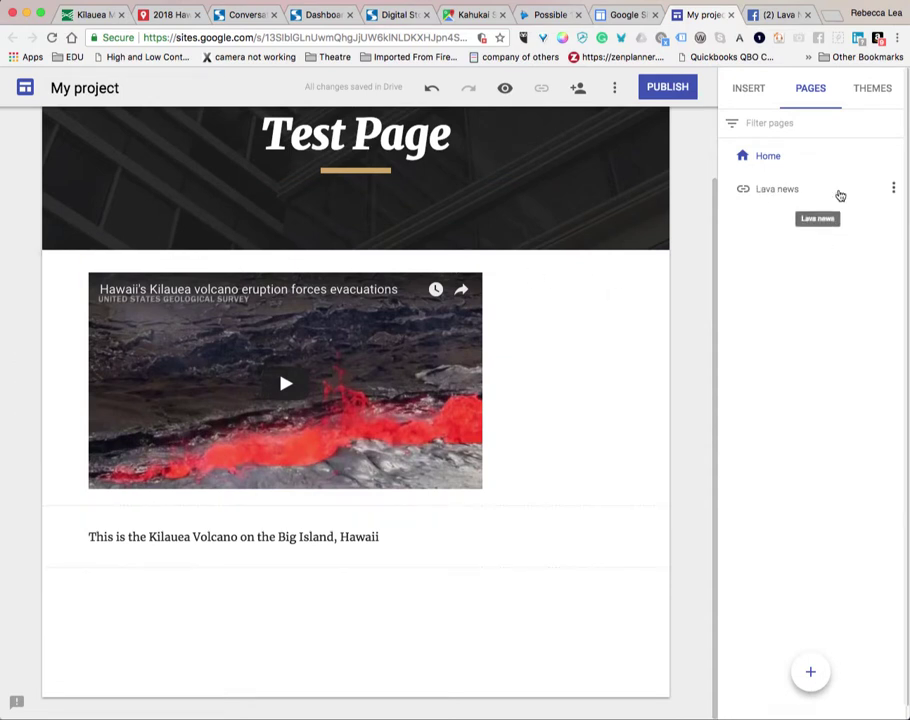
Review the properties of the Lava news link and close them without changes
left_click(878, 197)
left_click(894, 189)
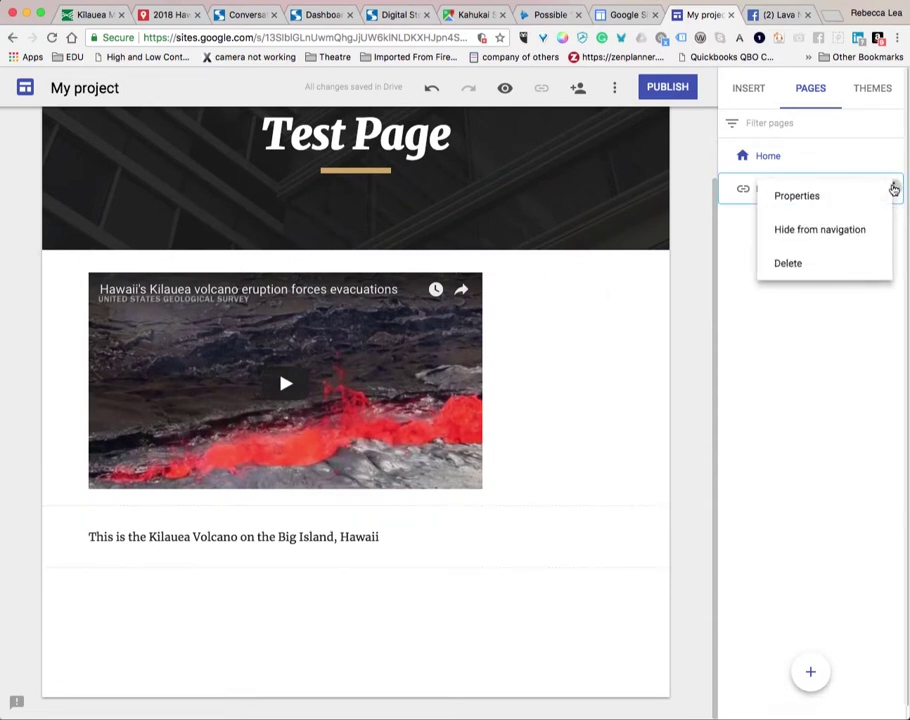
left_click(806, 197)
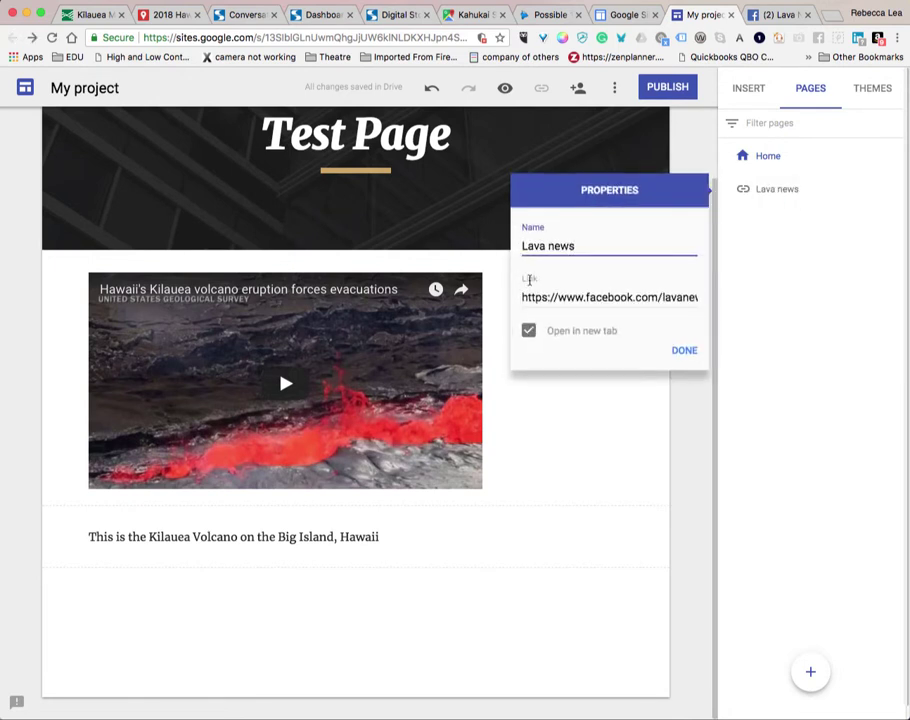
left_click(685, 351)
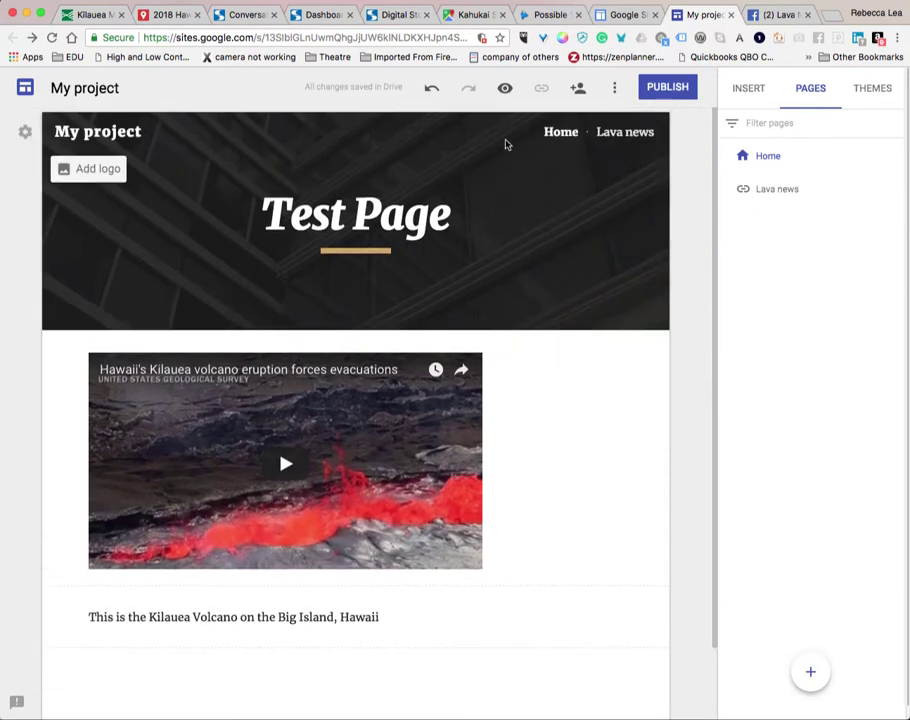
Test the Lava news link in the site navigation through to its Facebook page, and return to the site editor
left_click(620, 133)
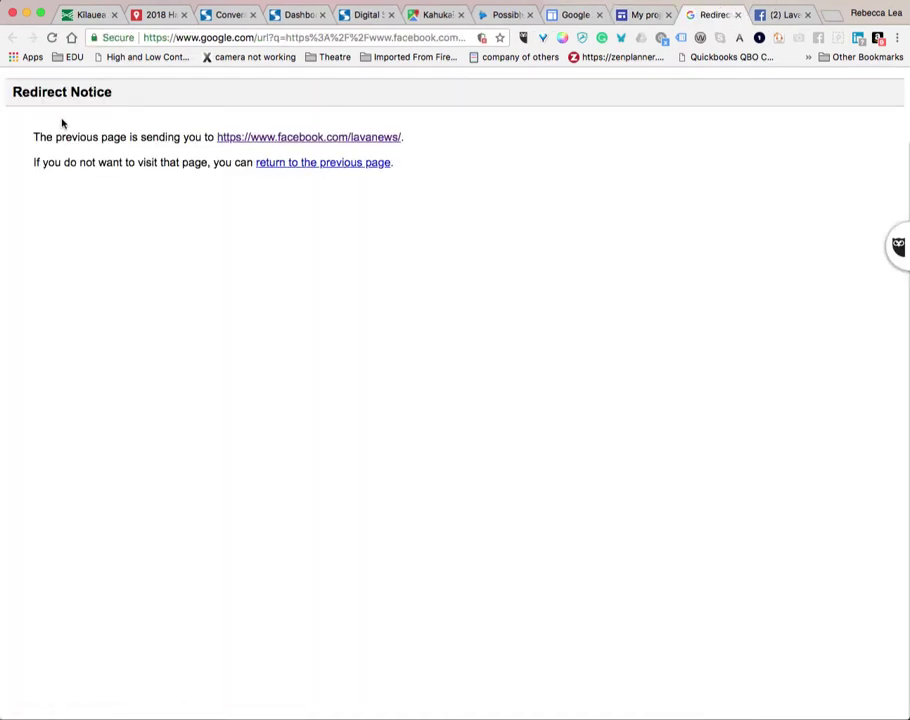
left_click(354, 145)
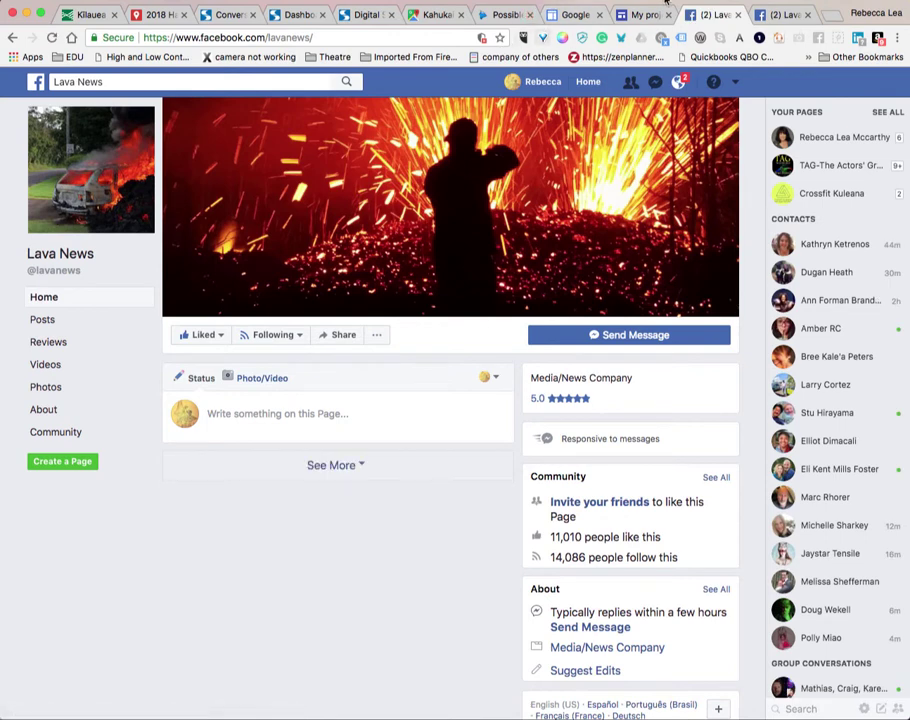
left_click(648, 14)
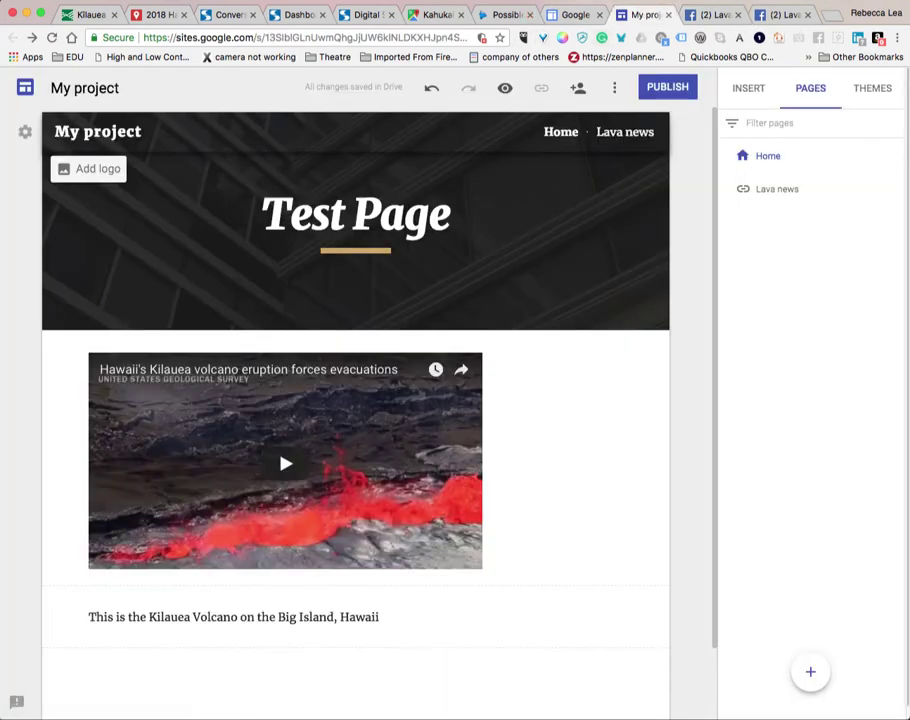
Add a new page named "Before" to the site, checking the custom path option but leaving it empty
left_click(811, 672)
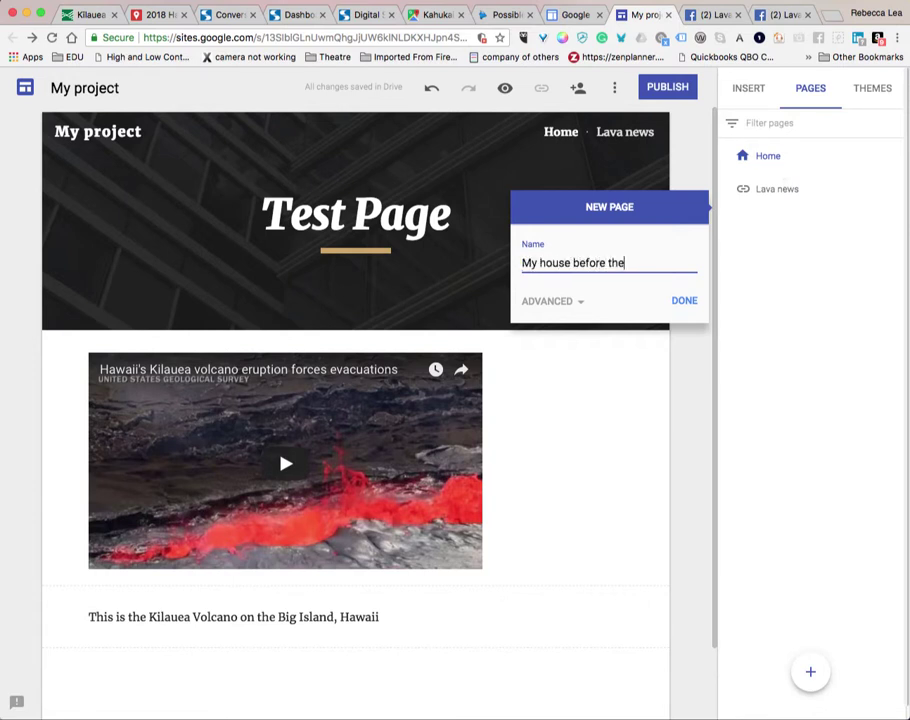
key("BackSpace")
key("BackSpace")
key("BackSpace")
key("BackSpace")
key("BackSpace")
key("BackSpace")
key("BackSpace")
key("BackSpace")
key("BackSpace")
key("BackSpace")
key("BackSpace")
key("BackSpace")
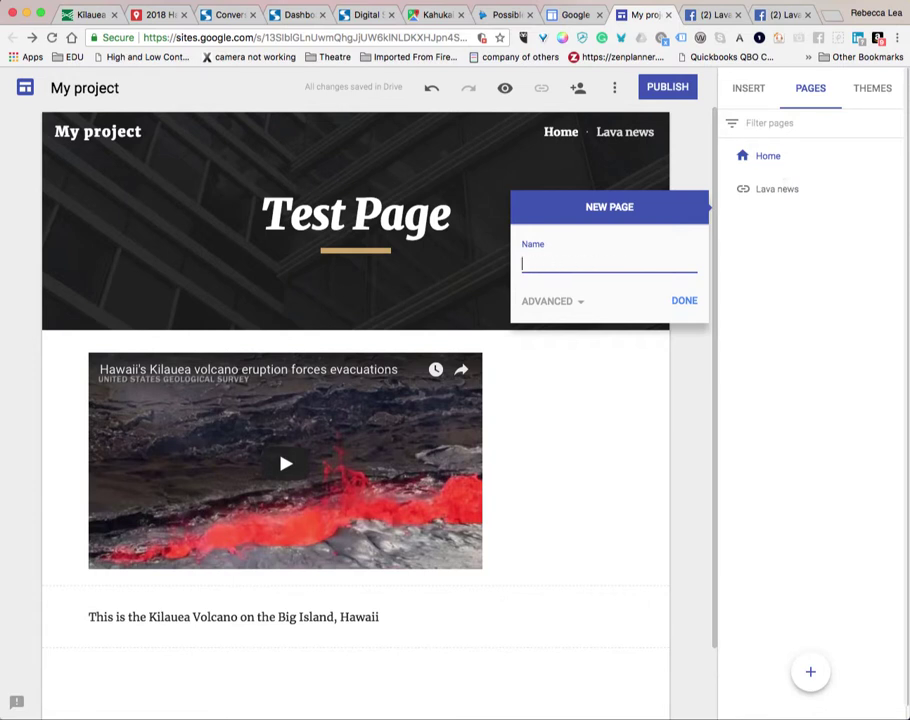
type("Before")
left_click(578, 302)
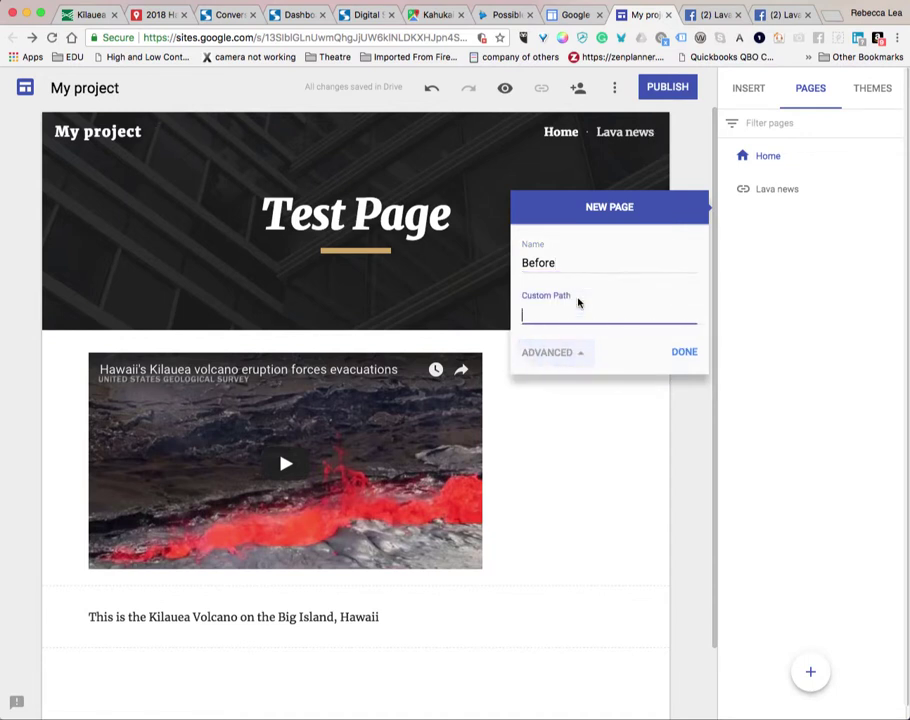
left_click(574, 354)
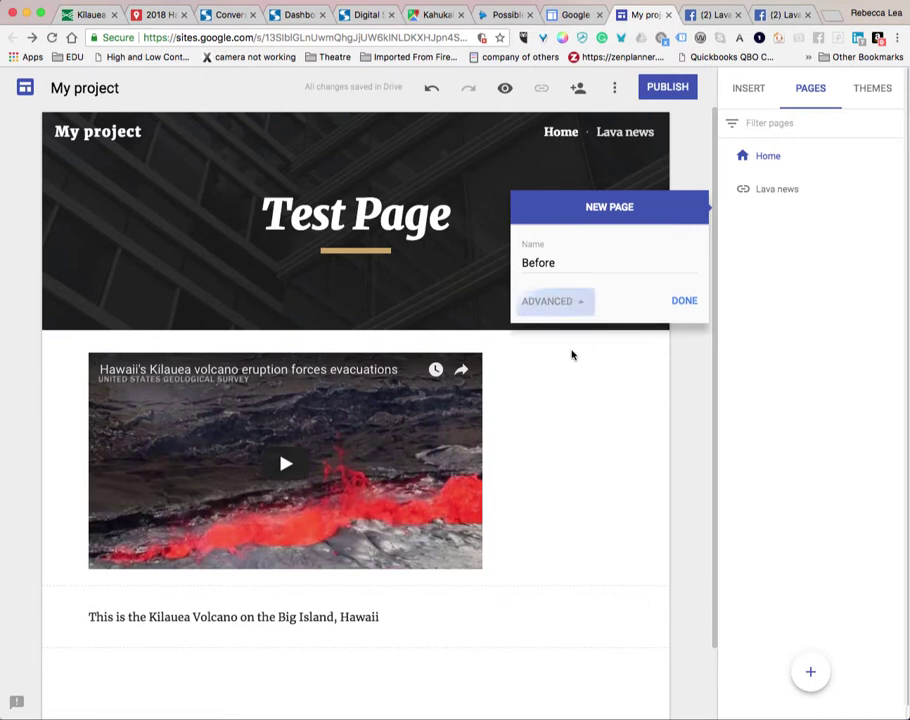
left_click(682, 302)
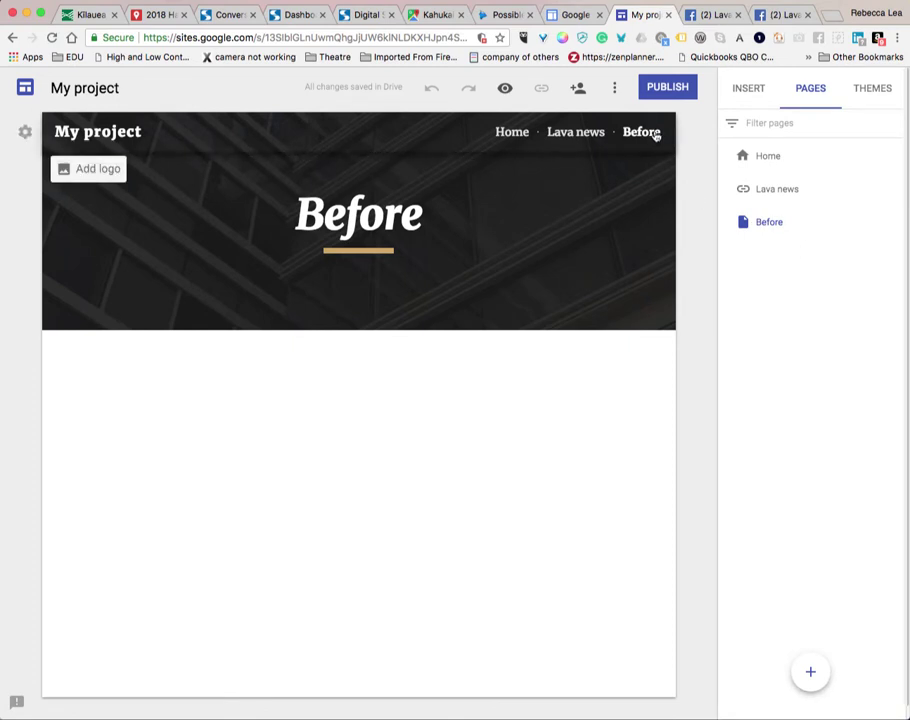
Insert a text box on the Before page reading "Our home before the Volcano explosion"
mouse_move(627, 138)
mouse_move(498, 158)
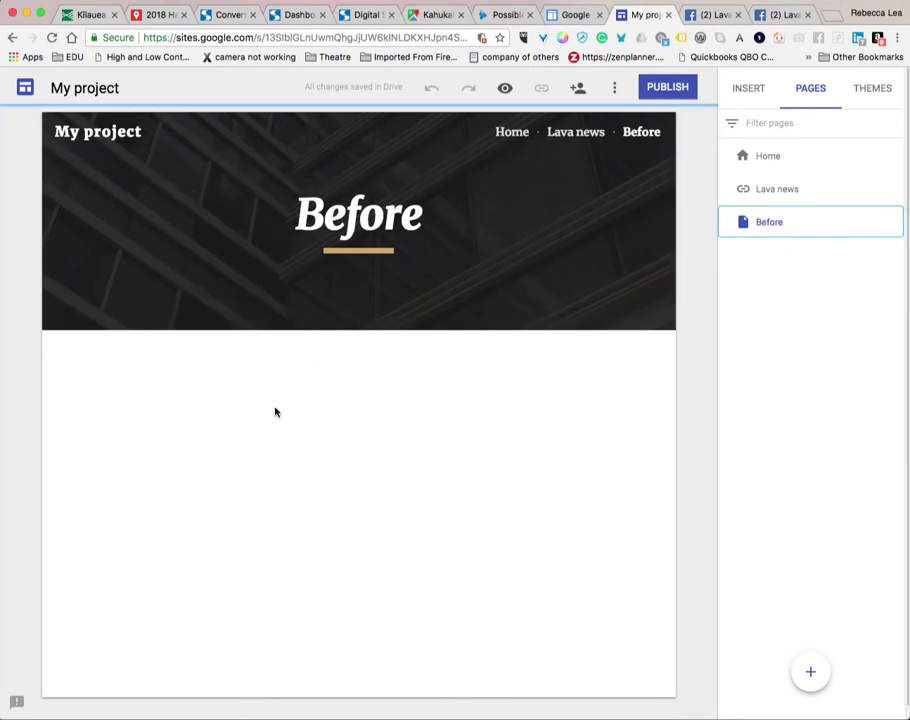
left_click(748, 92)
left_click(779, 141)
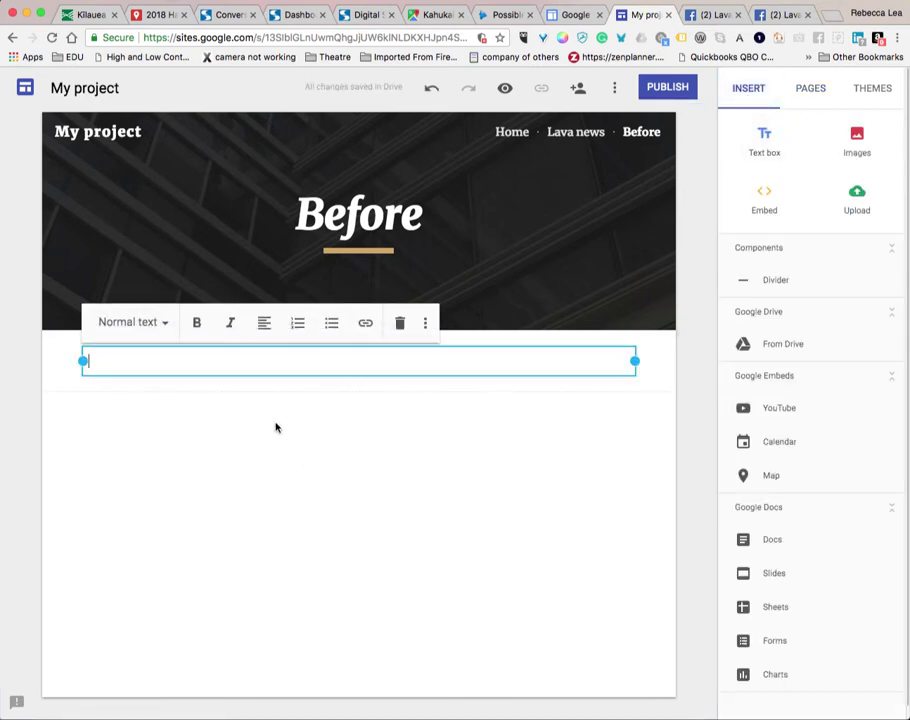
type("Our home ")
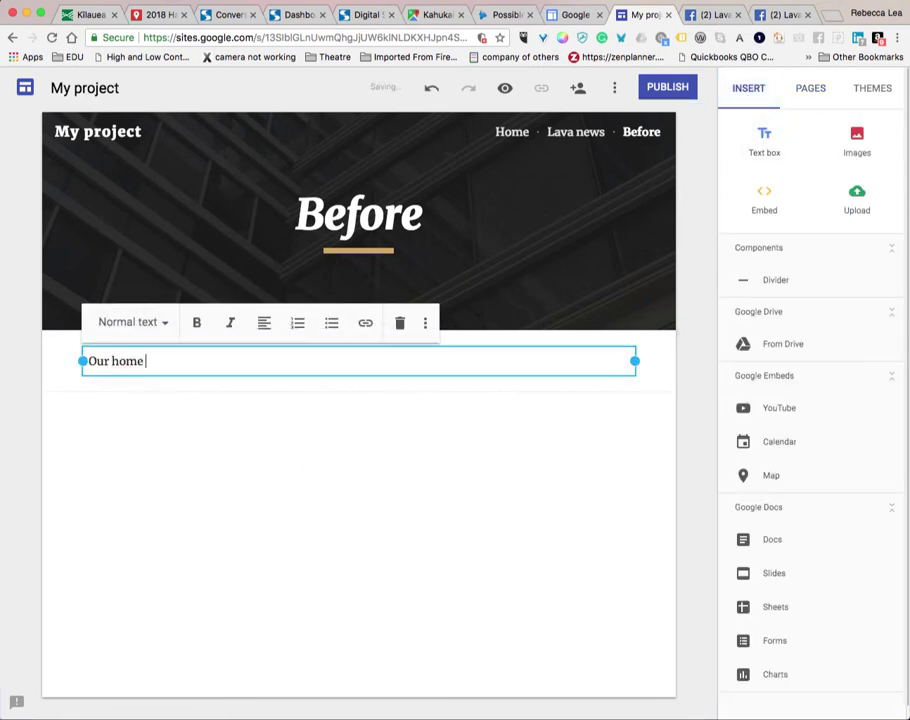
type("before teh")
key("BackSpace")
key("BackSpace")
type("he Volcano ")
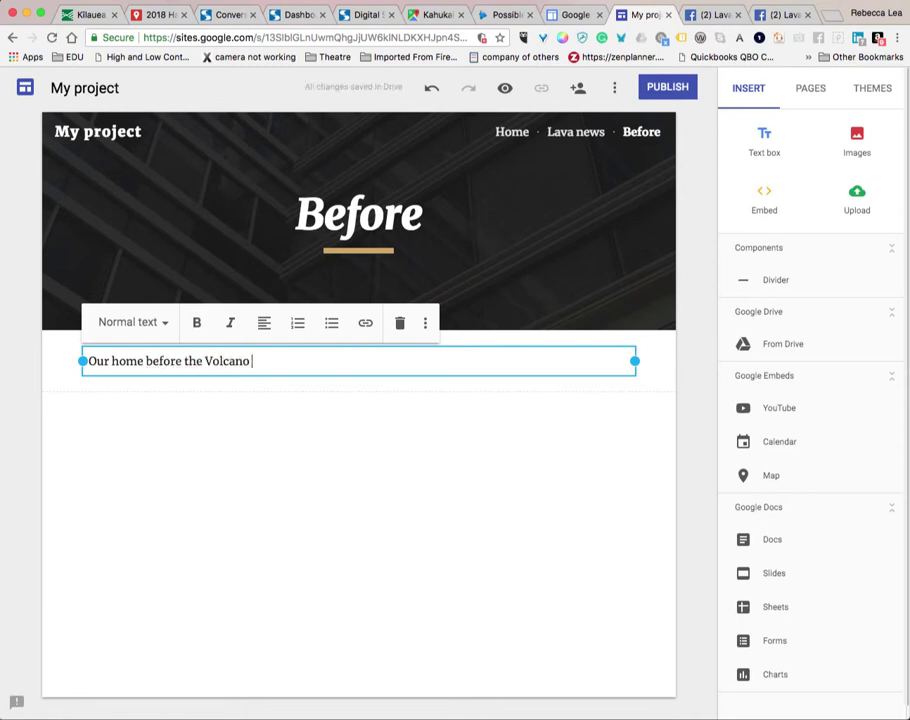
type("explosion")
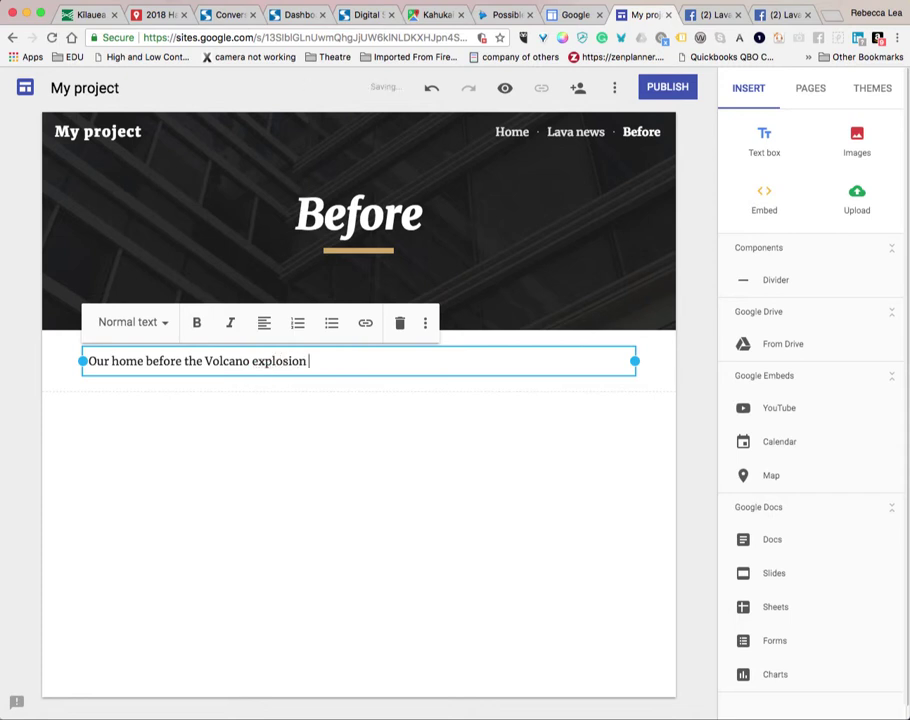
left_click(350, 490)
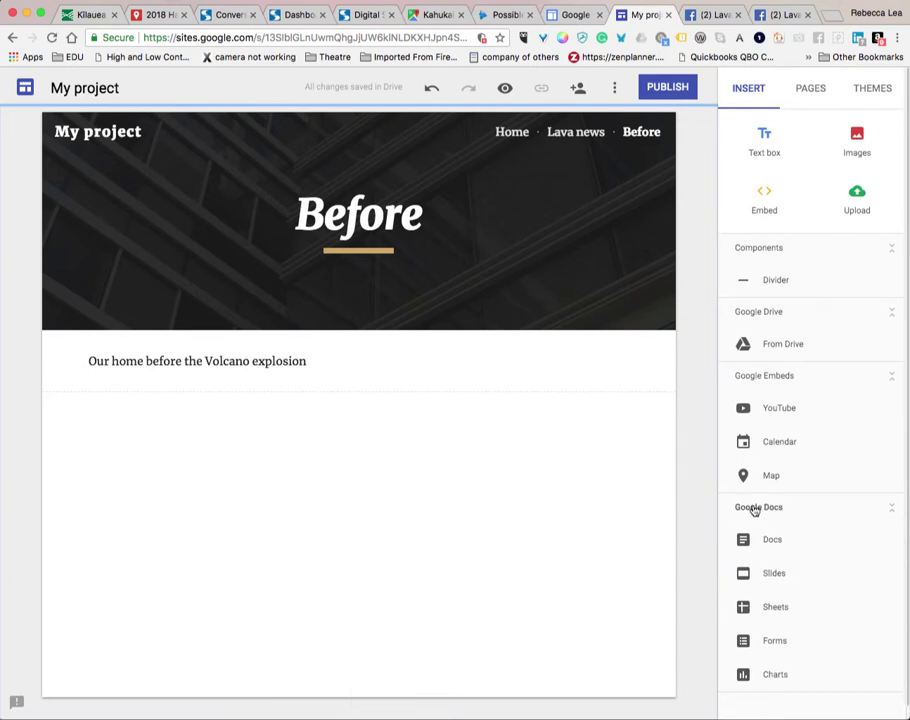
Insert the "writing an essay" Google Slides presentation below the text on the Before page and widen it to roughly three quarters of the page width
scroll(762, 658, "down", 1)
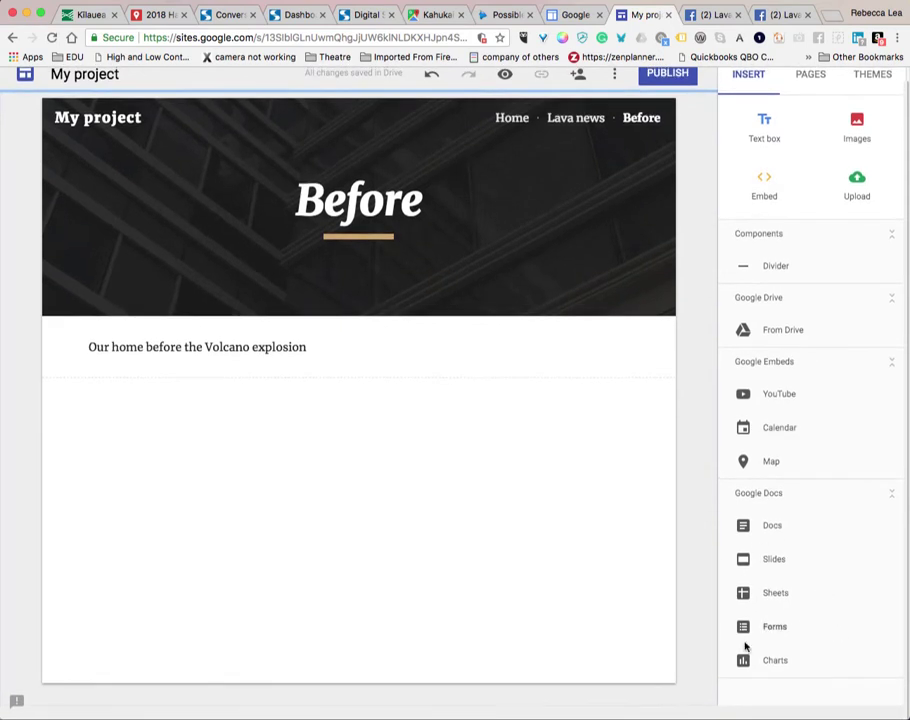
left_click(763, 562)
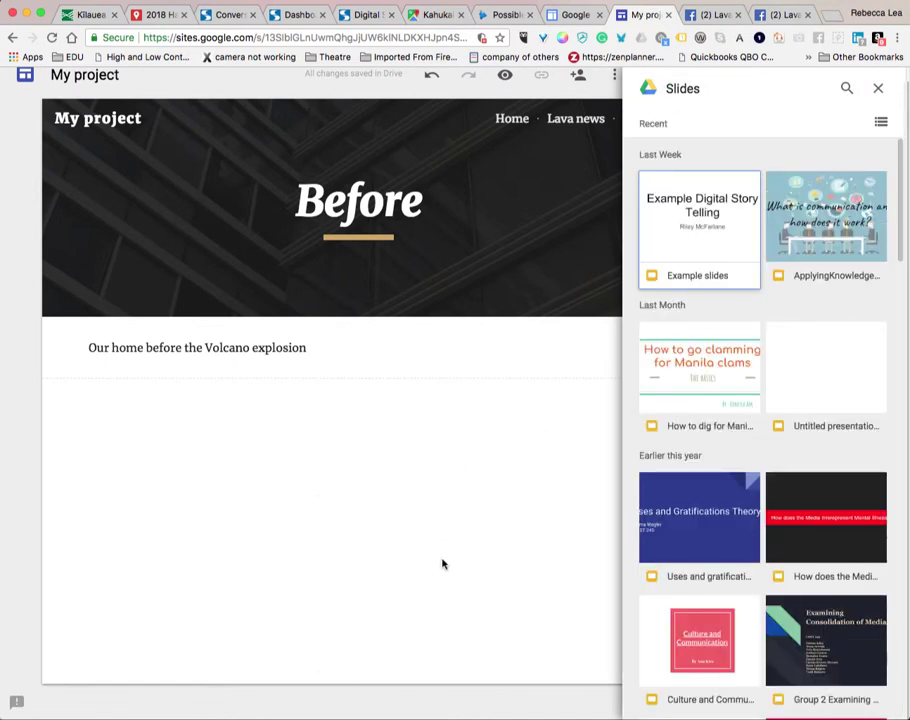
scroll(783, 490, "down", 10)
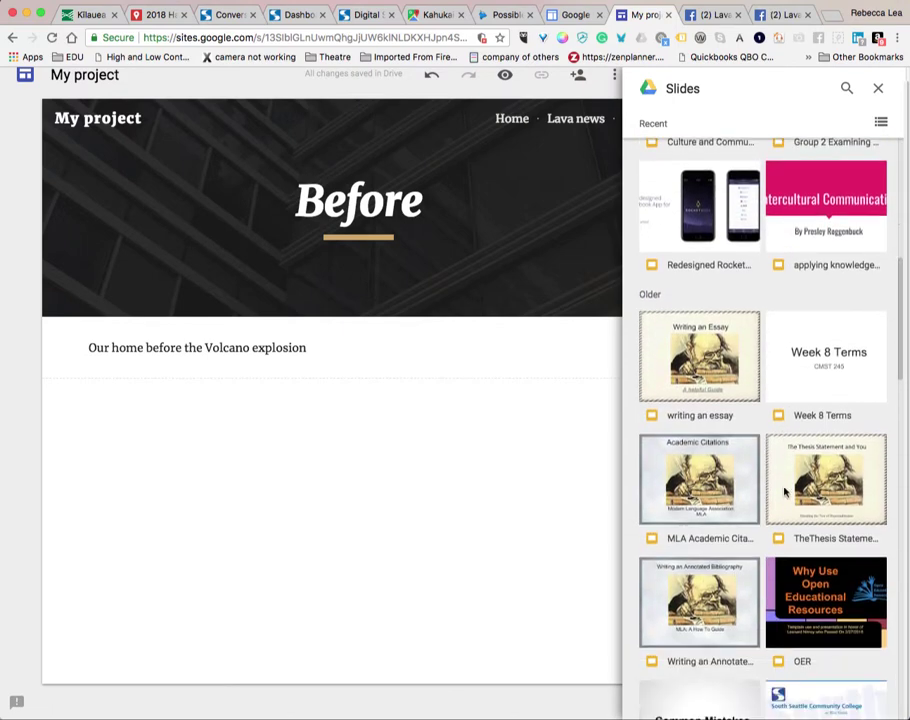
scroll(784, 490, "down", 3)
scroll(784, 490, "up", 12)
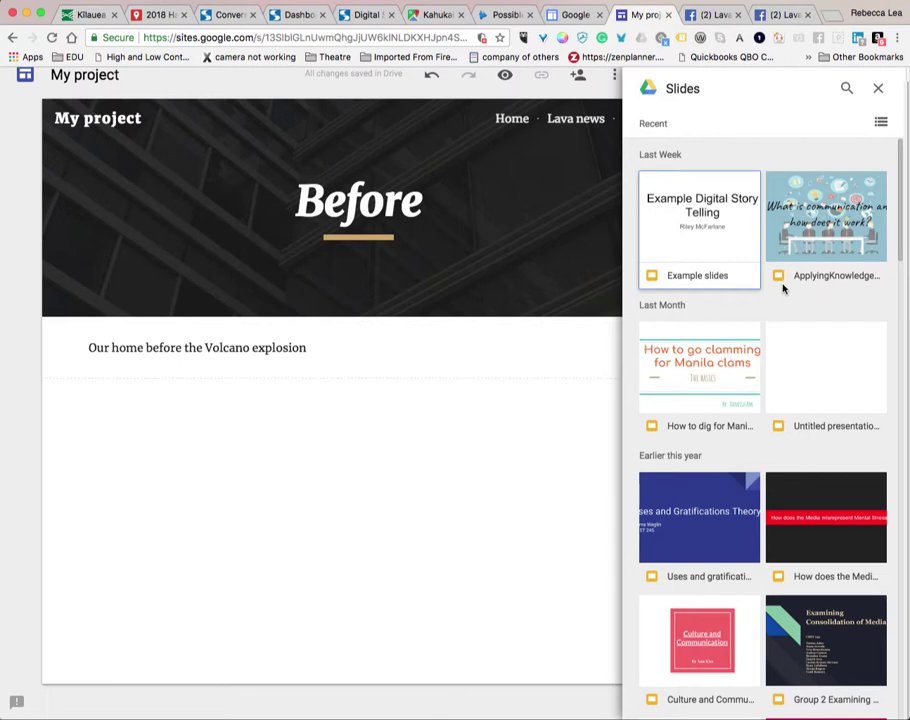
scroll(700, 300, "down", 1)
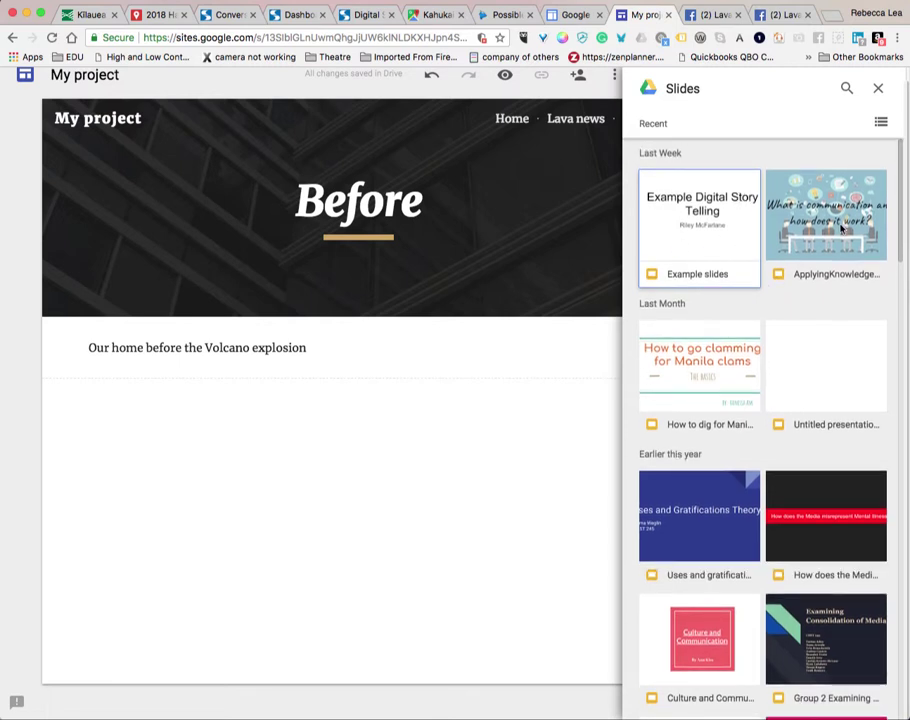
scroll(800, 321, "down", 5)
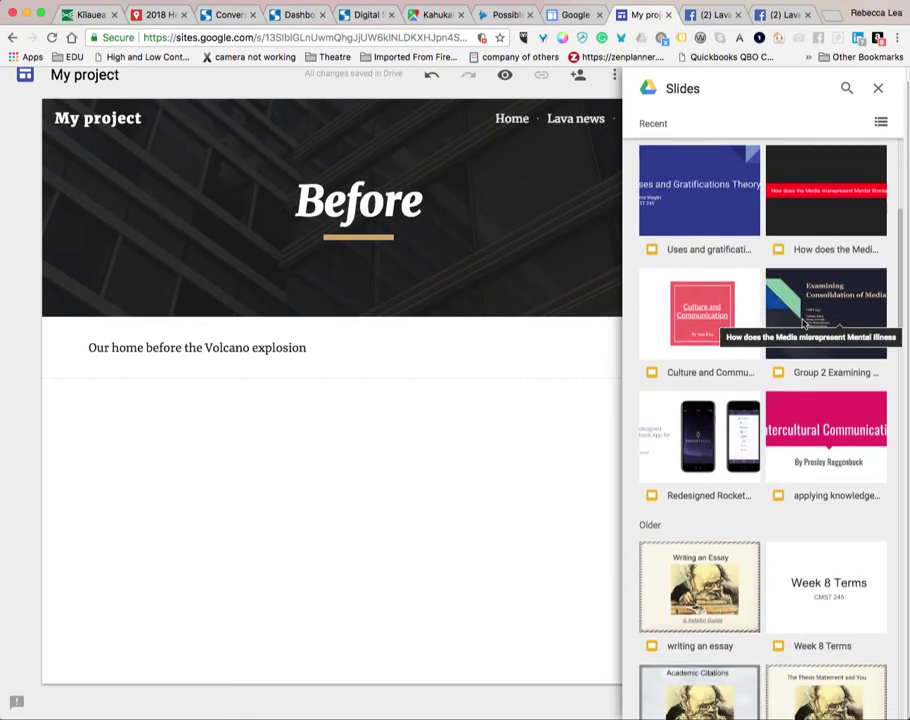
scroll(709, 372, "down", 2)
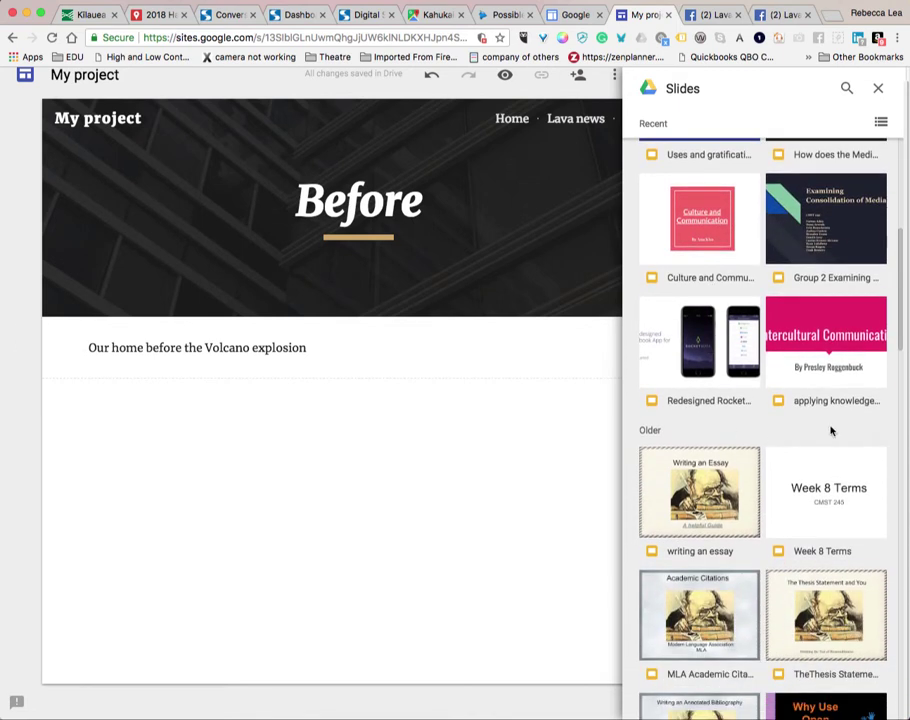
scroll(780, 425, "down", 3)
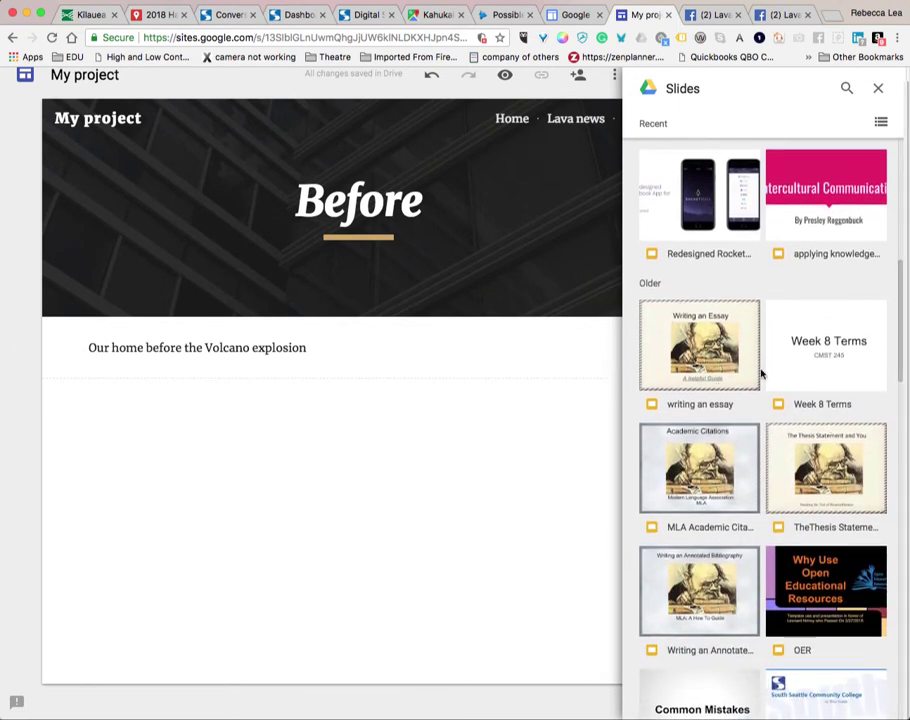
left_click(698, 353)
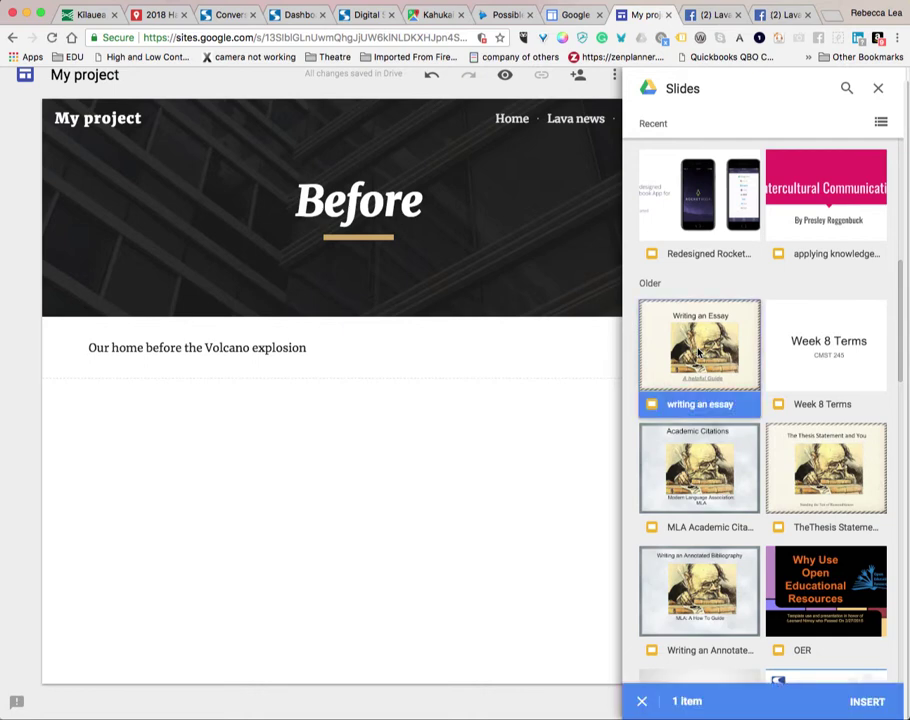
left_click(867, 701)
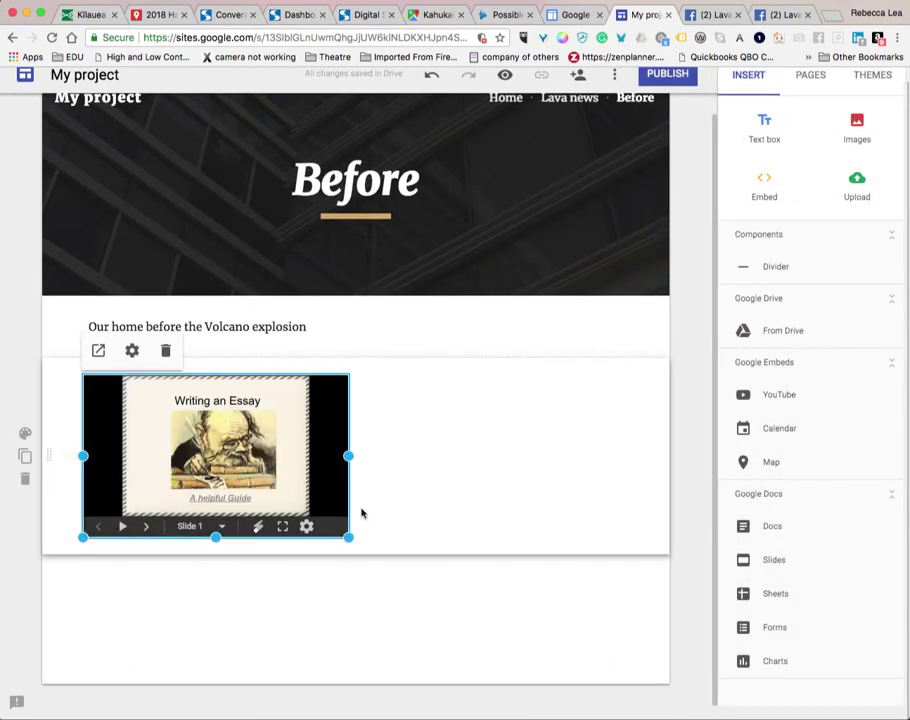
left_click_drag(349, 539, 535, 546)
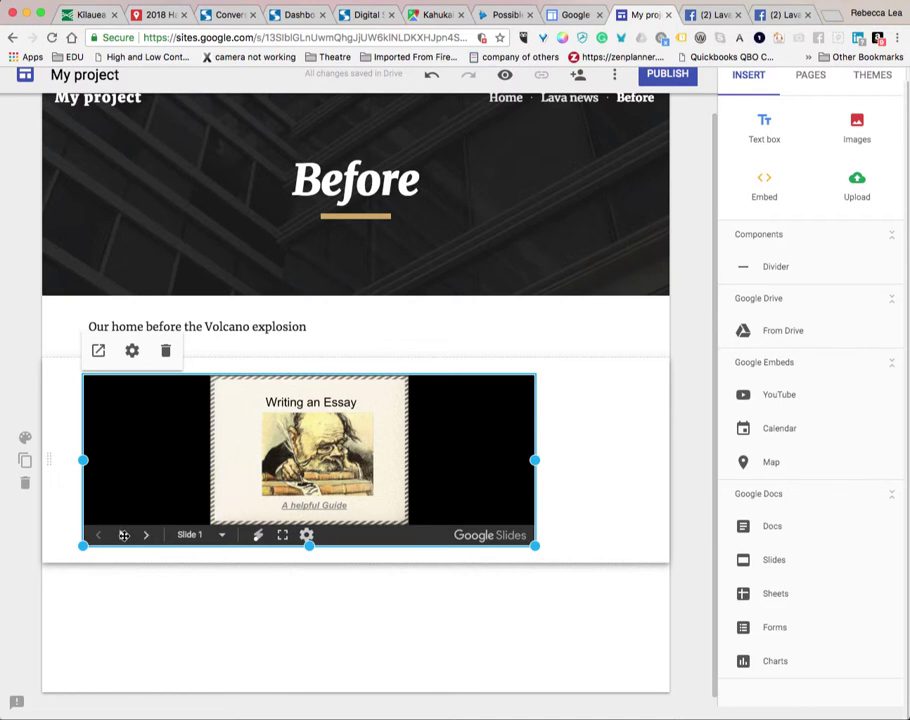
left_click(280, 577)
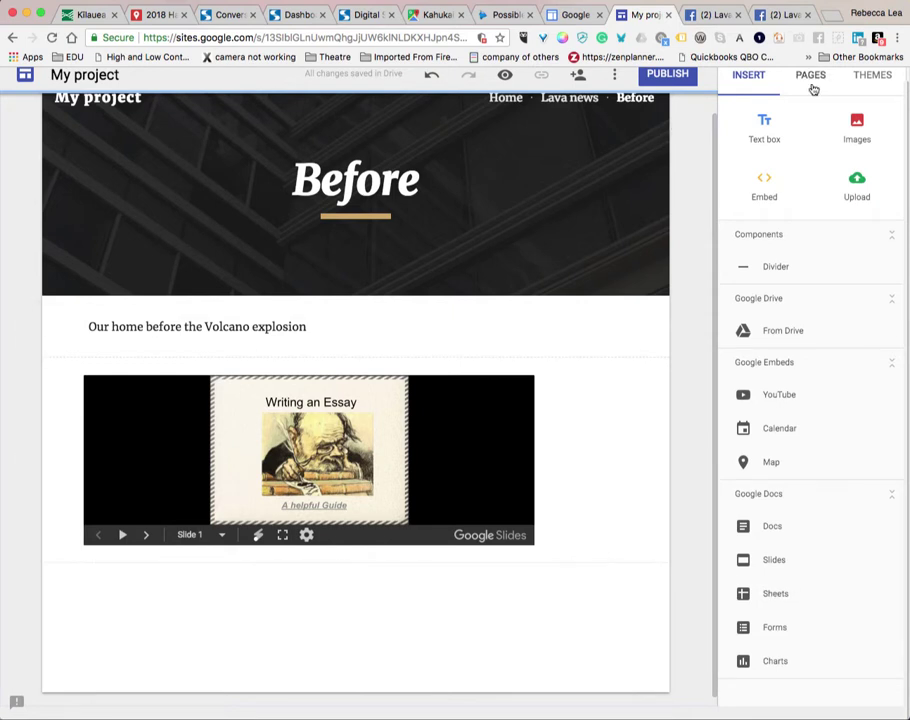
Insert the "Waist, Butt, Bust and Hips" chart from the most recent work outs-fix (Responses) spreadsheet below the slides
scroll(545, 214, "up", 1)
scroll(545, 214, "down", 1)
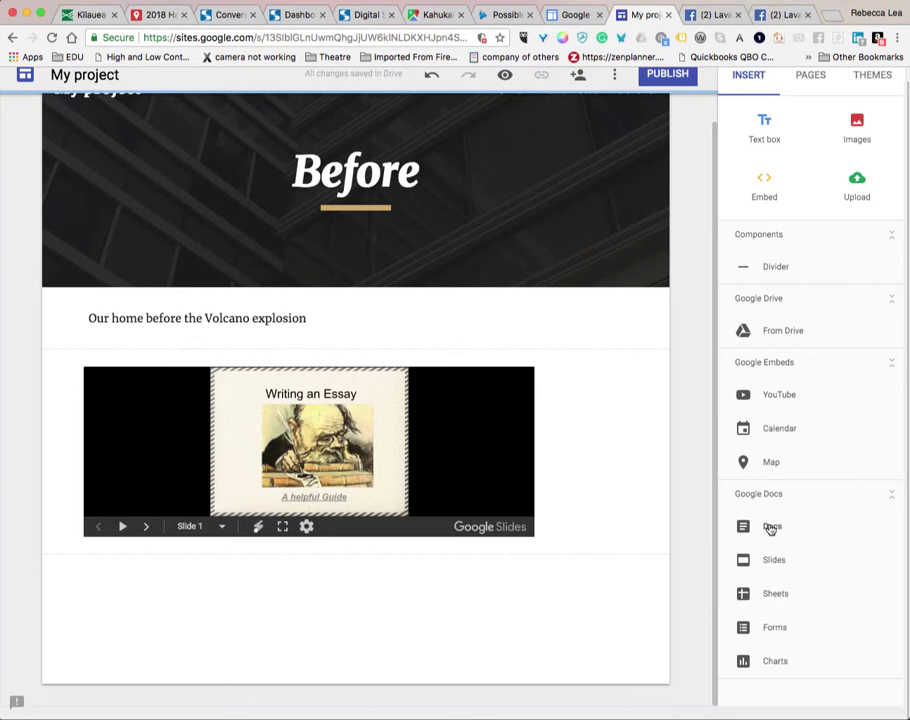
left_click(770, 662)
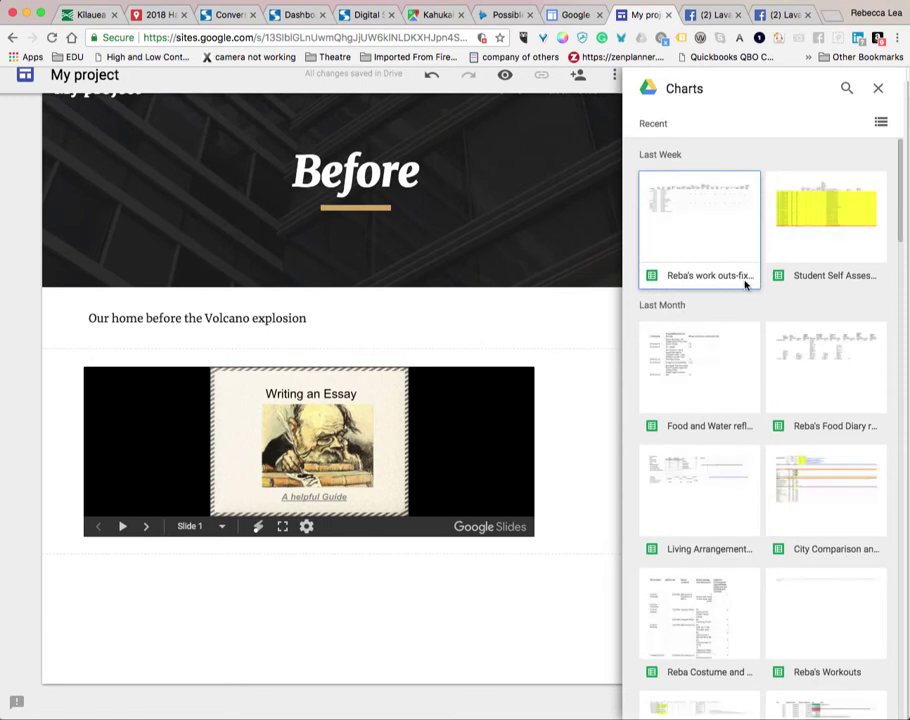
left_click(701, 245)
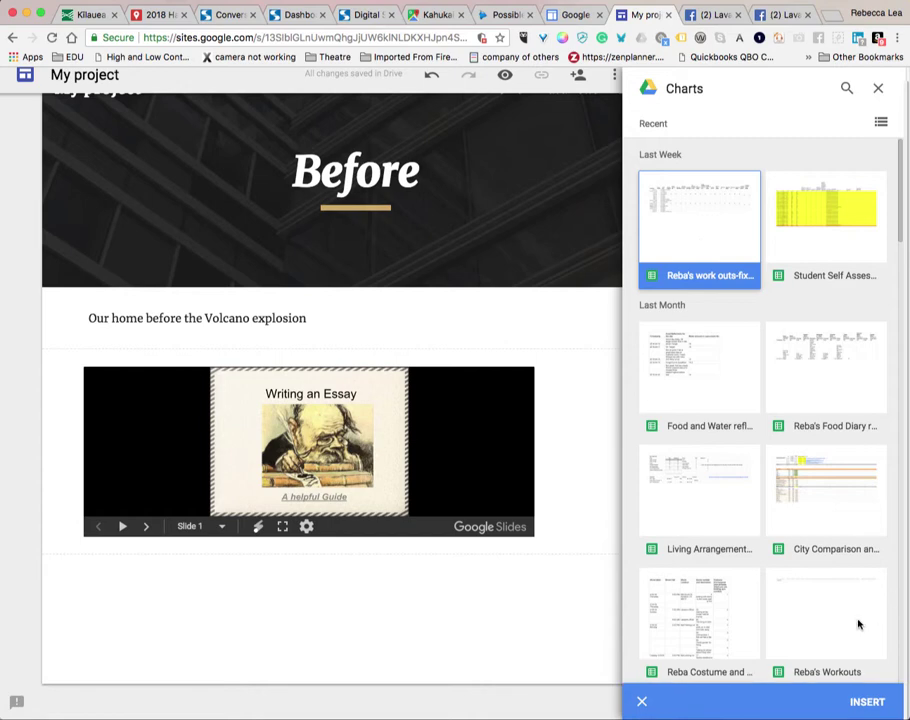
left_click(867, 701)
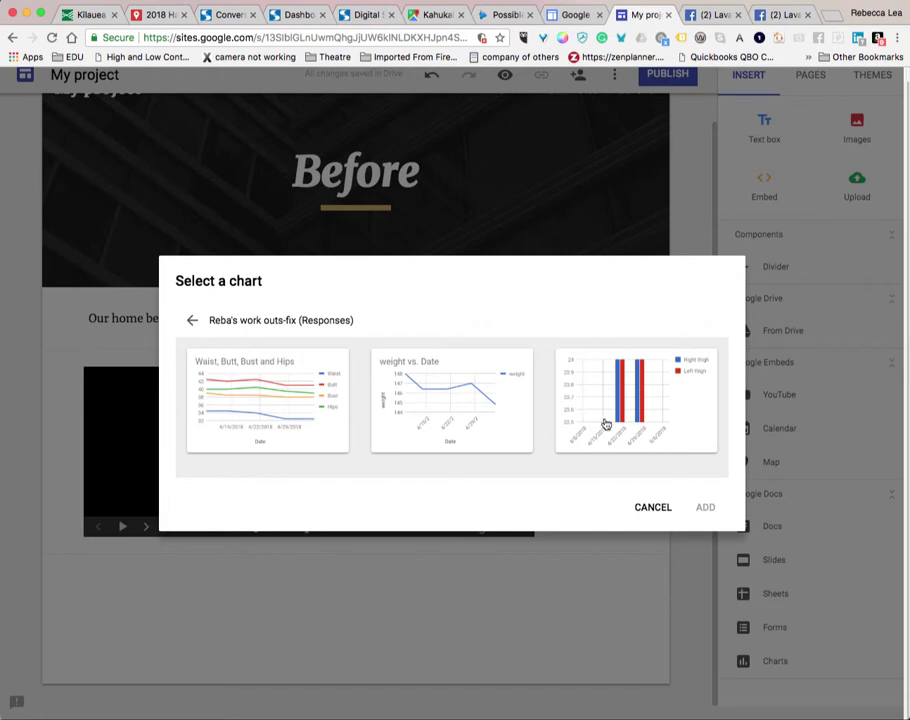
left_click(281, 400)
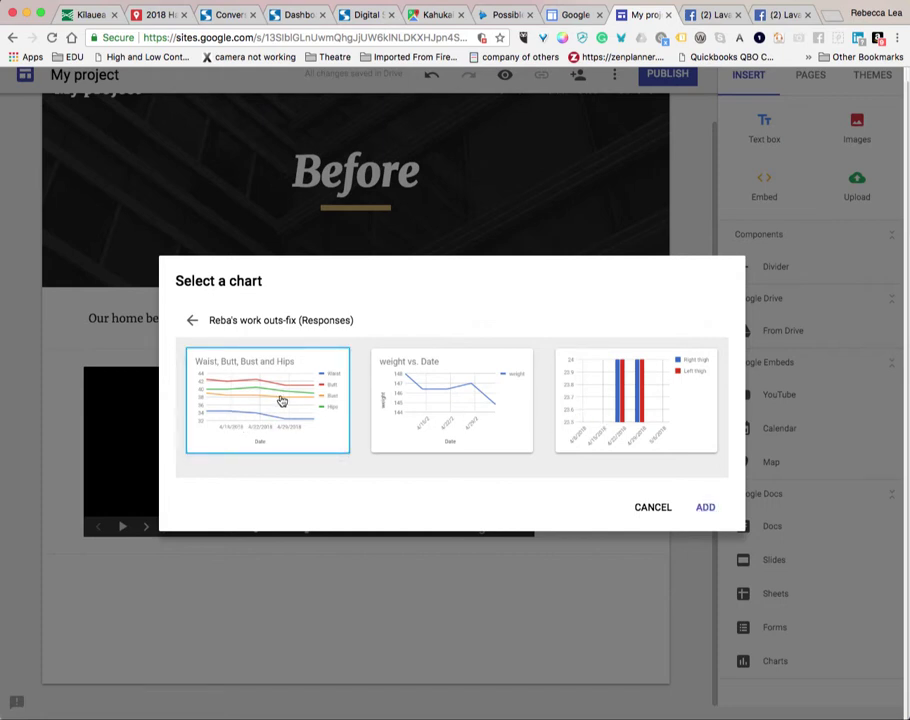
left_click(705, 509)
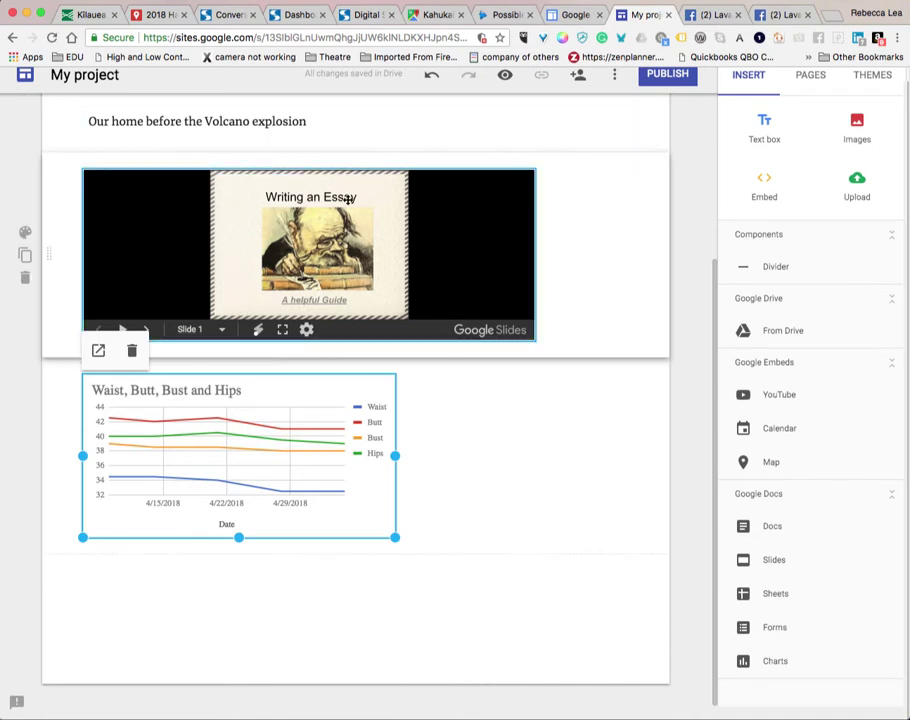
Reorder the site's pages so Before precedes Lava news, swapping them back and forth to compare the navigation order
scroll(347, 200, "up", 2)
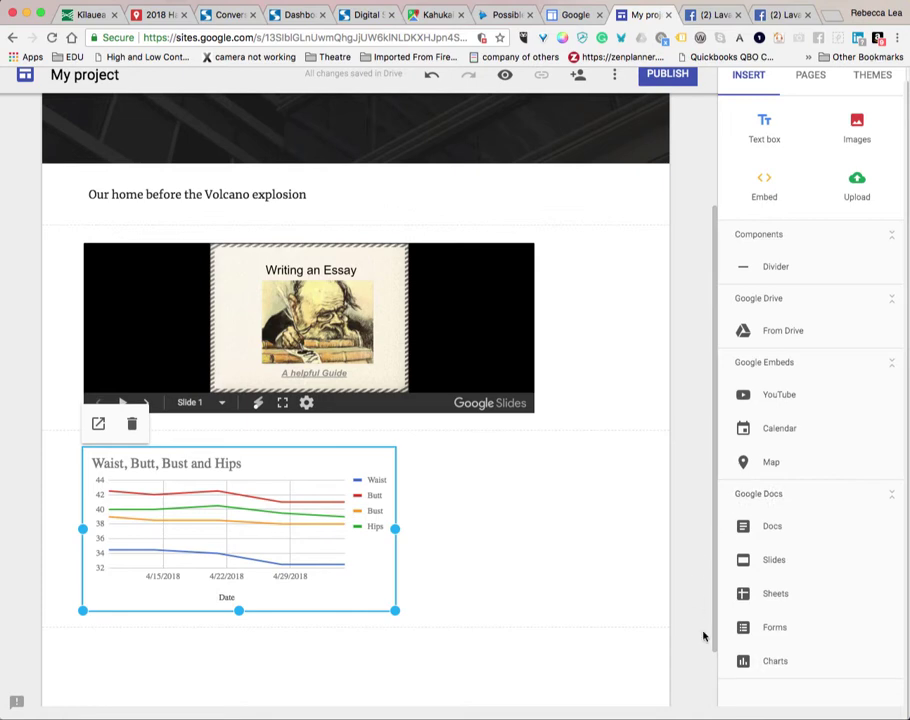
scroll(752, 565, "up", 1)
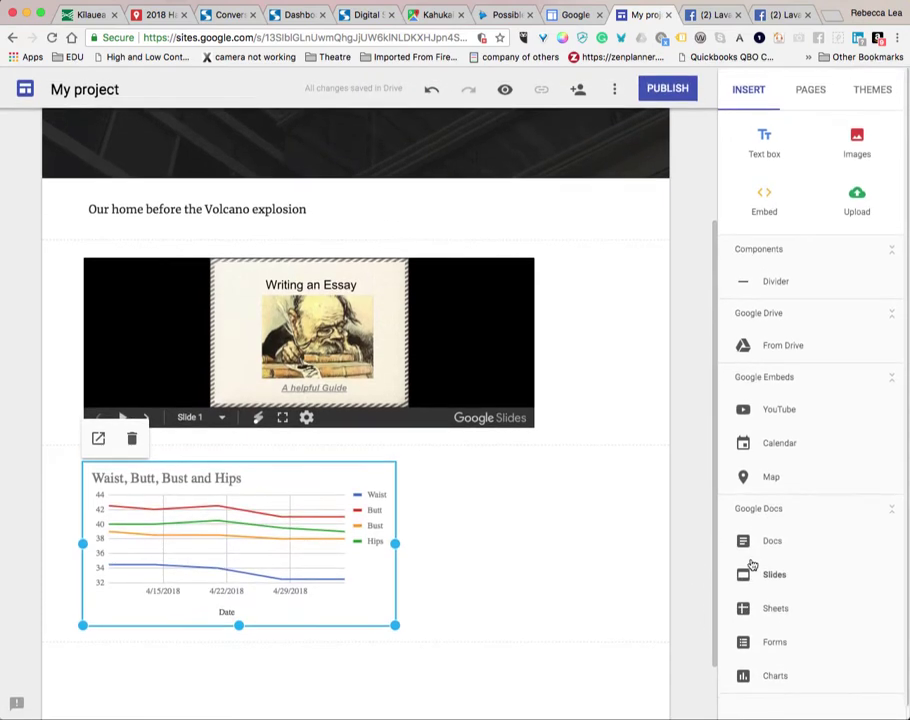
scroll(499, 440, "up", 3)
left_click(499, 440)
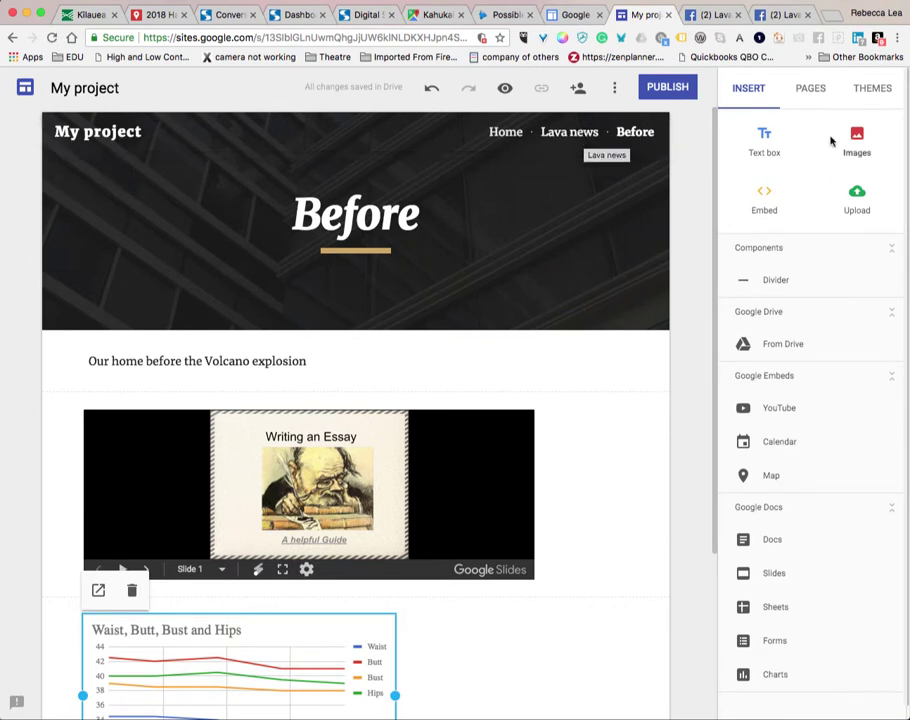
left_click(807, 90)
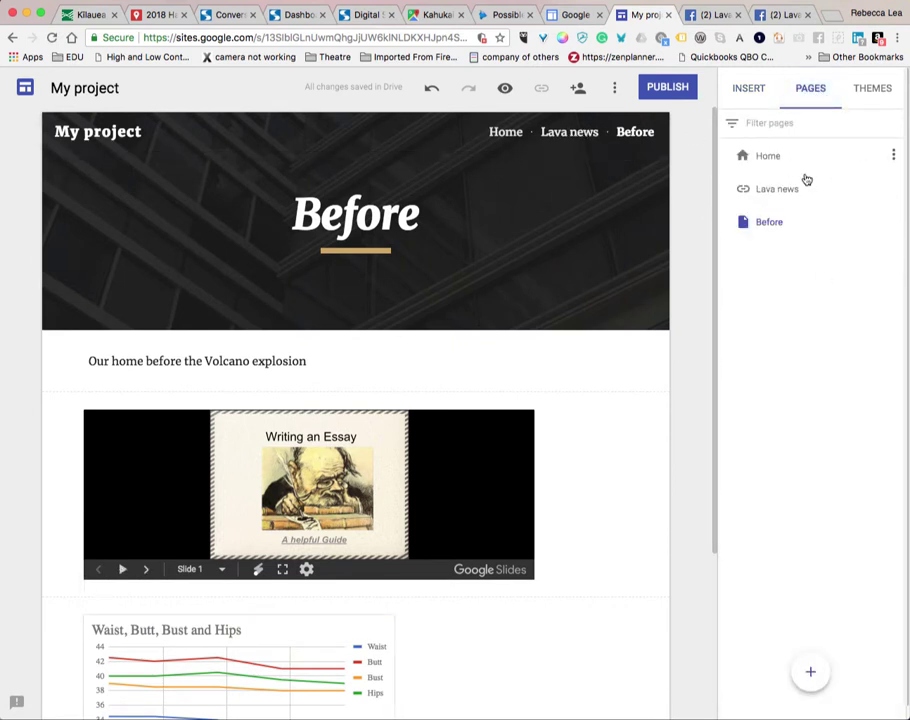
mouse_move(879, 194)
left_click_drag(857, 194, 845, 242)
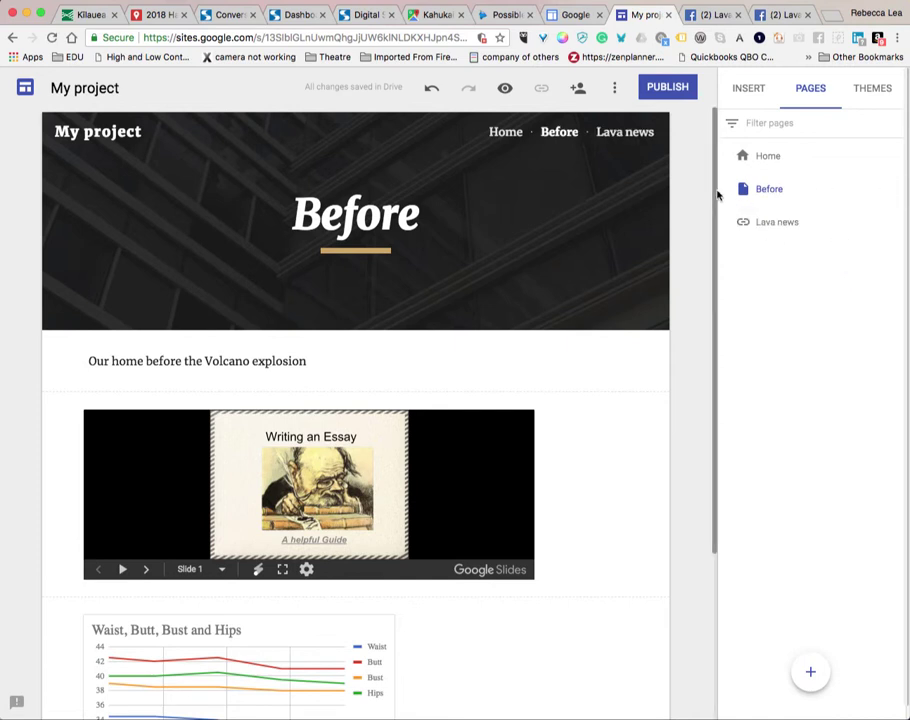
mouse_move(774, 197)
left_mouse_down()
mouse_move(782, 231)
mouse_move(775, 248)
mouse_move(752, 190)
mouse_move(760, 190)
left_mouse_up()
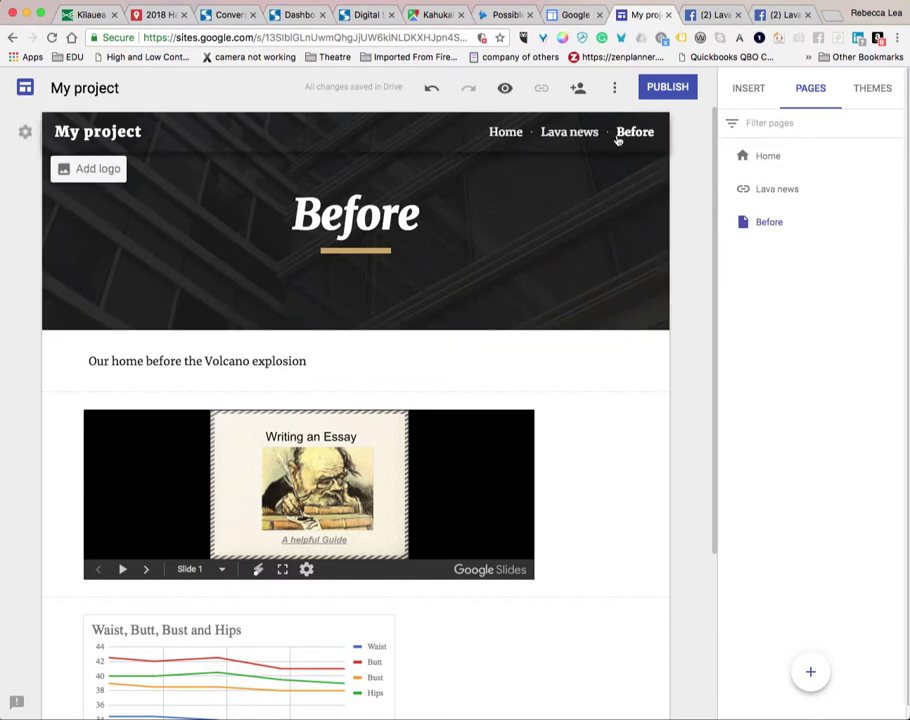
left_click_drag(788, 191, 788, 242)
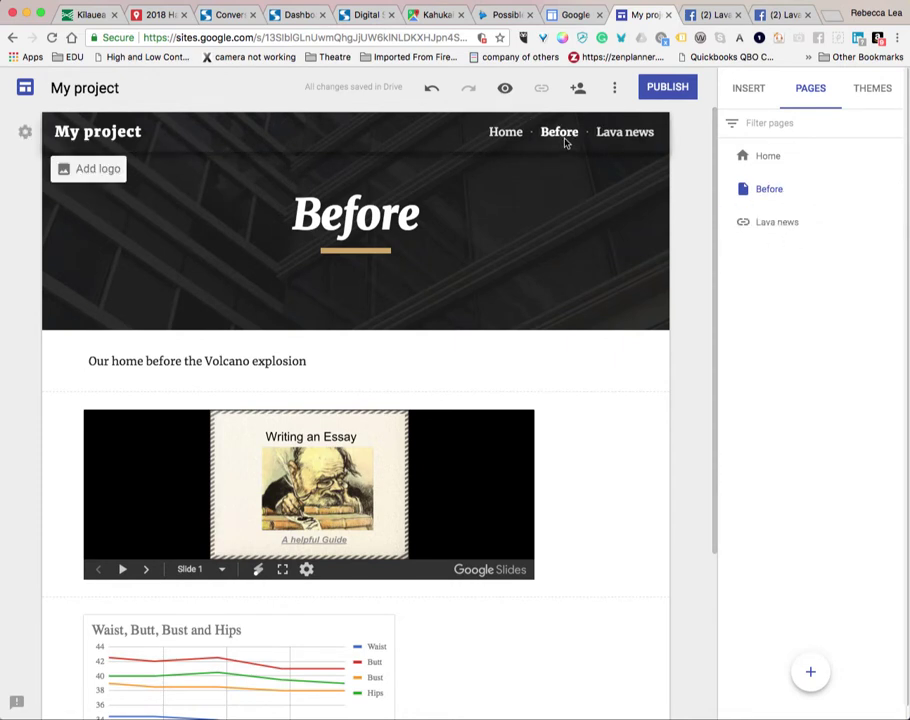
Add two new pages to the site, named "Durring" and "After"
left_click(814, 673)
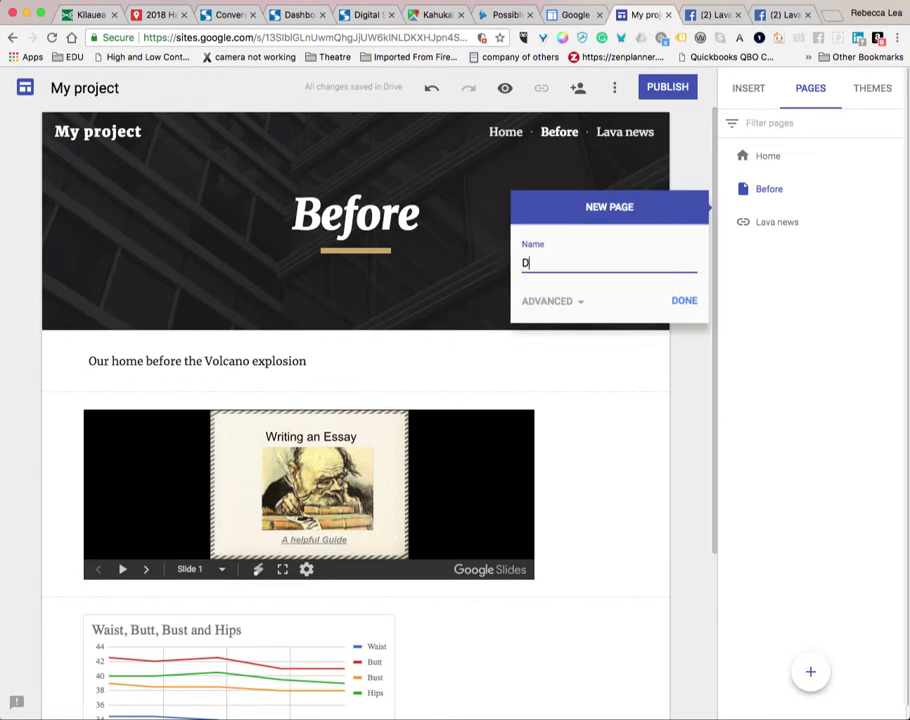
left_click(686, 301)
left_click(809, 671)
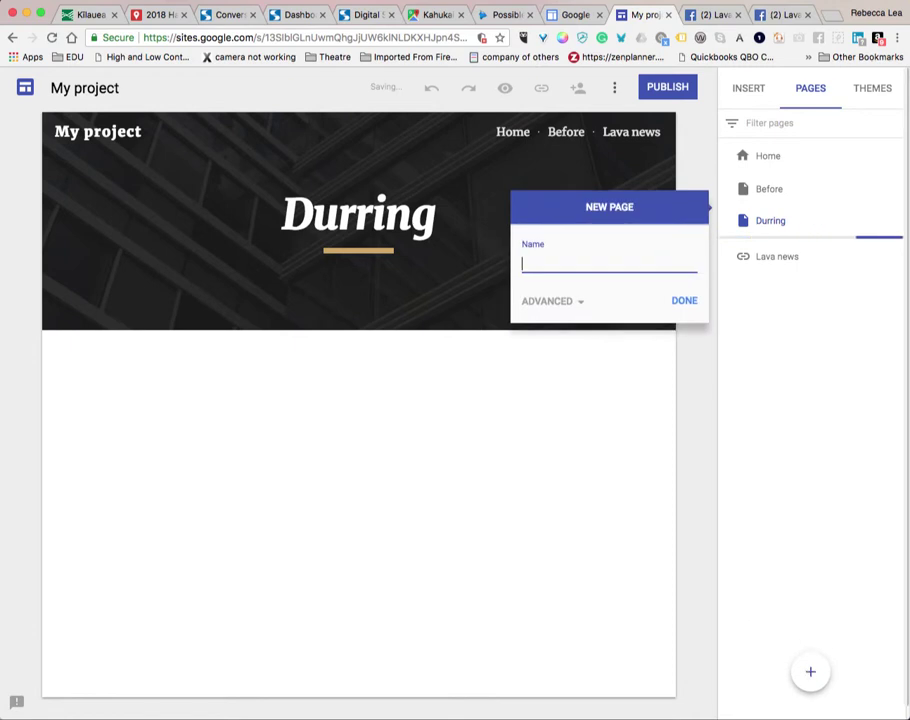
type("After")
key("Return")
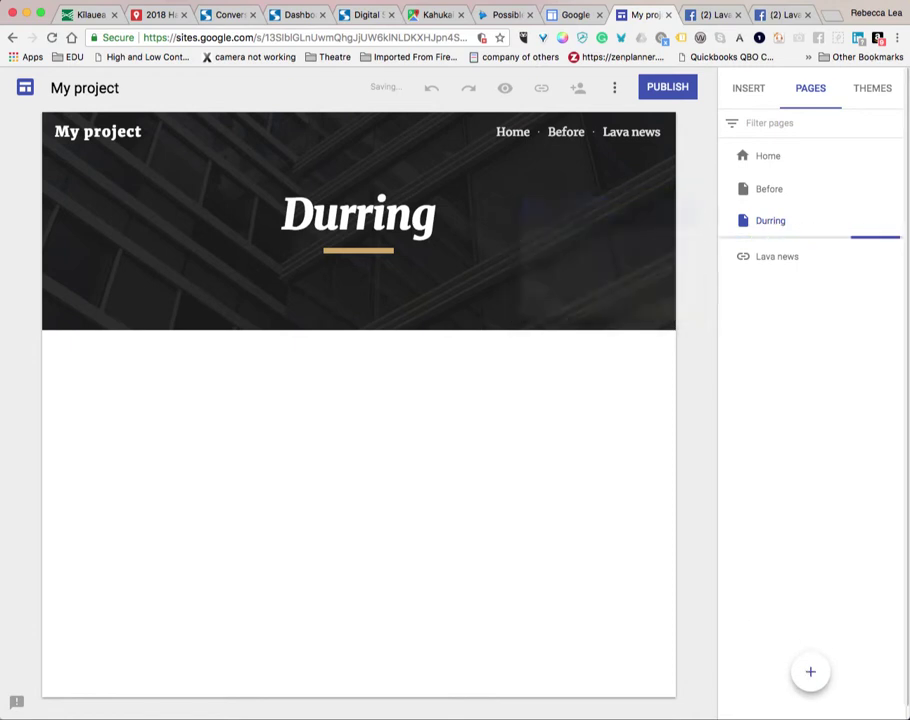
Add another new page to the site, named "Resources"
left_click(813, 675)
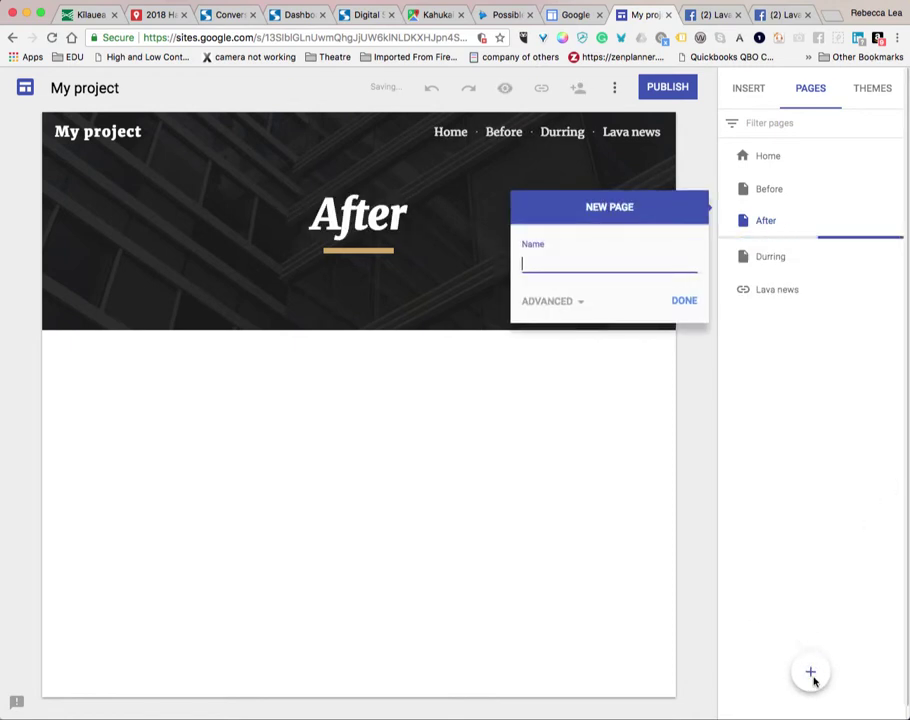
type("Resources")
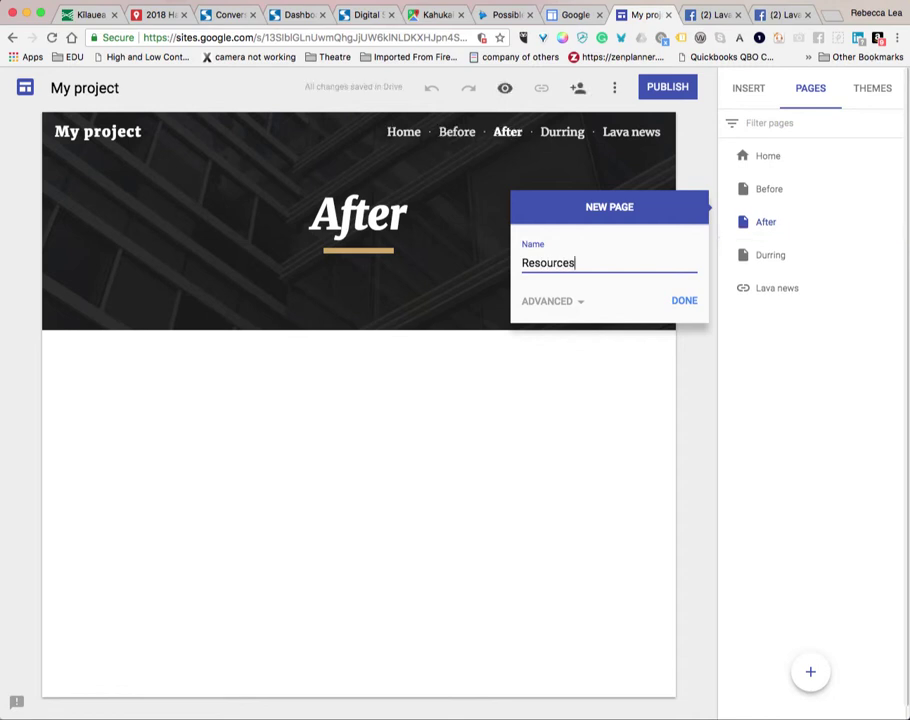
left_click(685, 302)
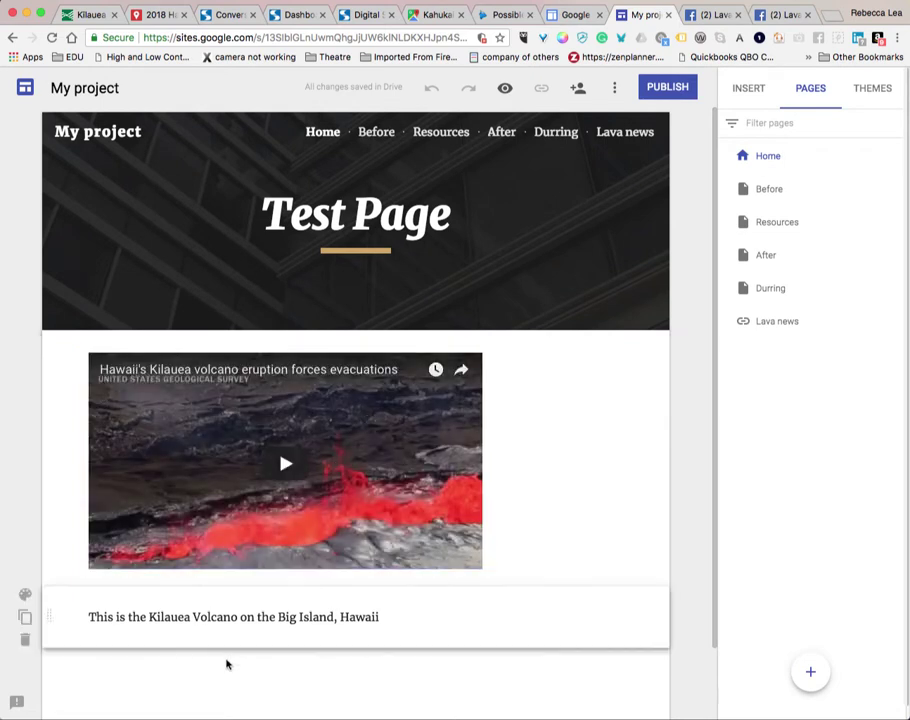
Review the Home page's content and navigation, and bring up the content types that can be inserted on it
scroll(228, 662, "down", 1)
scroll(226, 664, "up", 1)
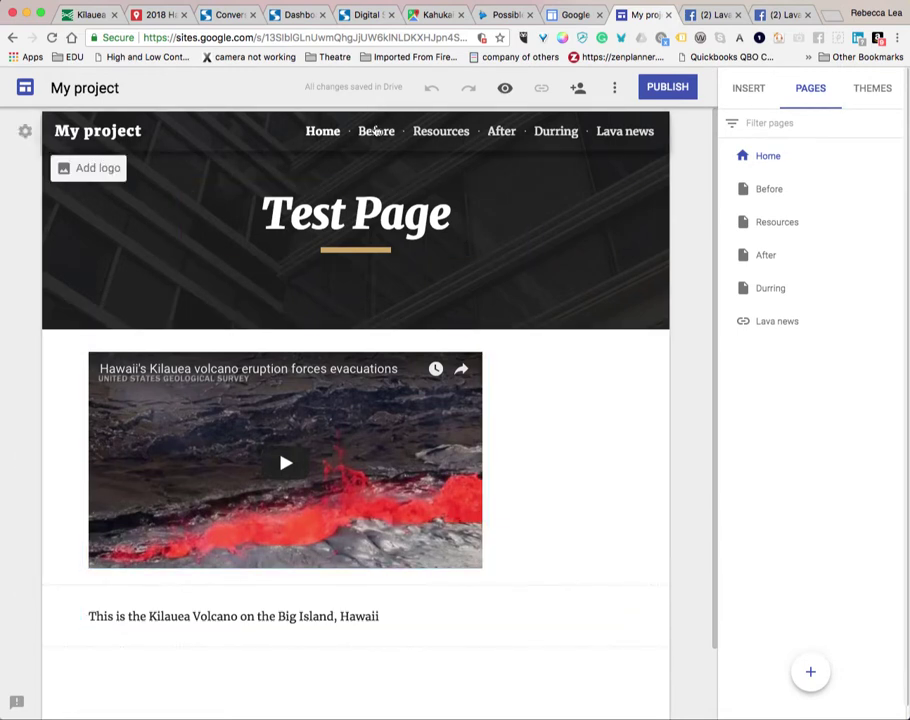
scroll(370, 520, "down", 3)
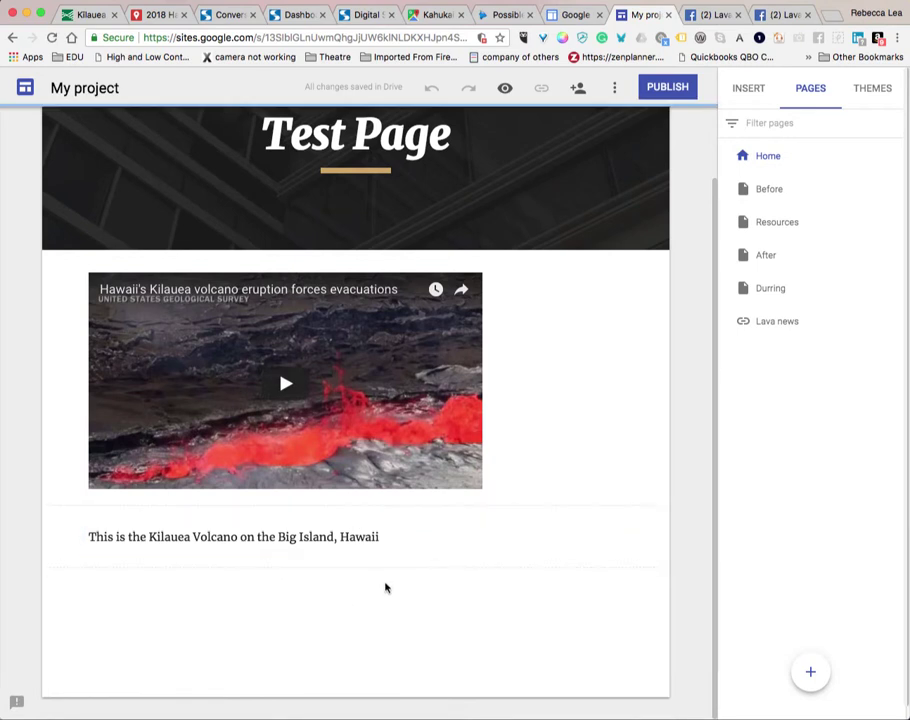
left_click(745, 89)
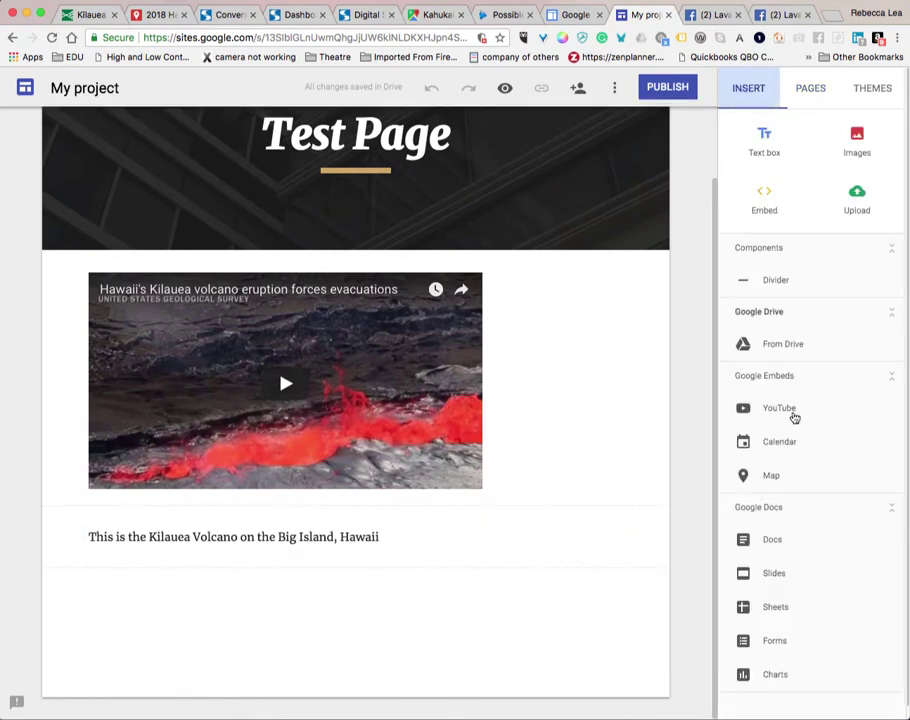
scroll(797, 436, "down", 1)
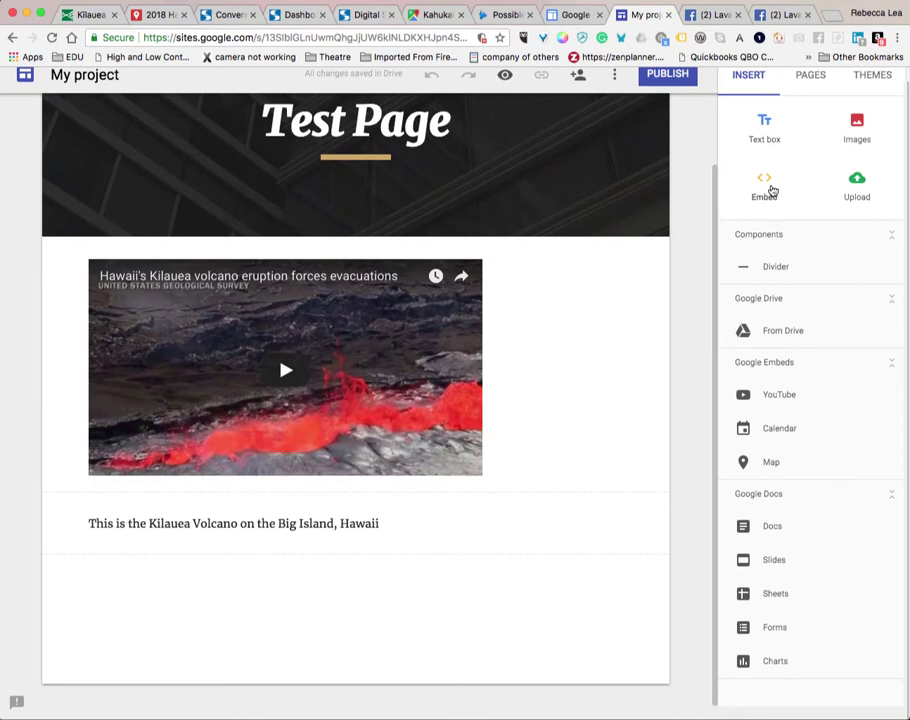
Insert a divider below the Home page's volcano caption and add a text box reading "Go to the next part of the story -->"
left_click(745, 267)
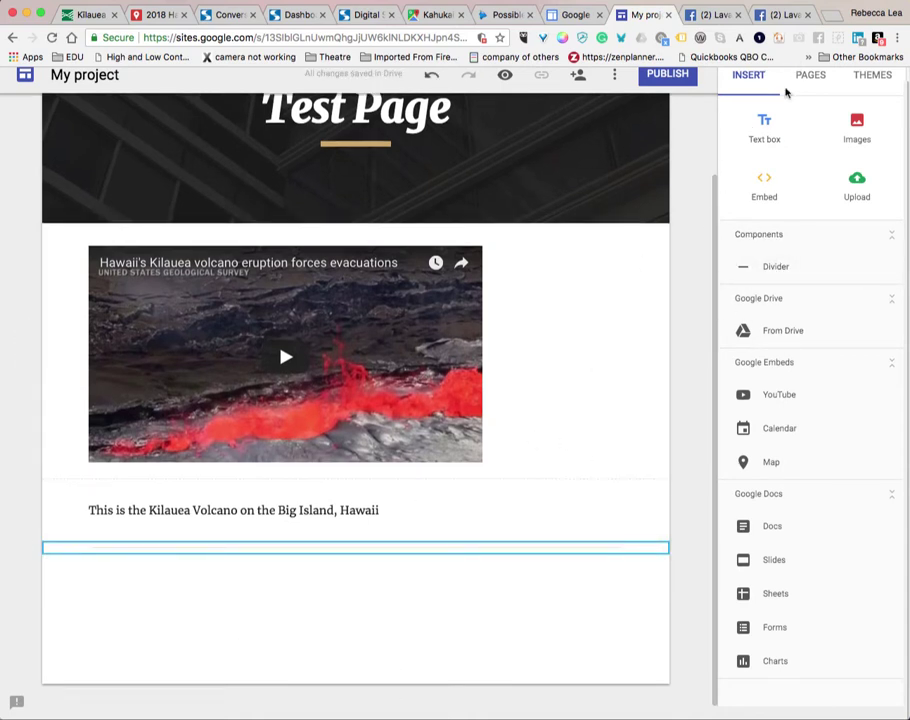
left_click(766, 128)
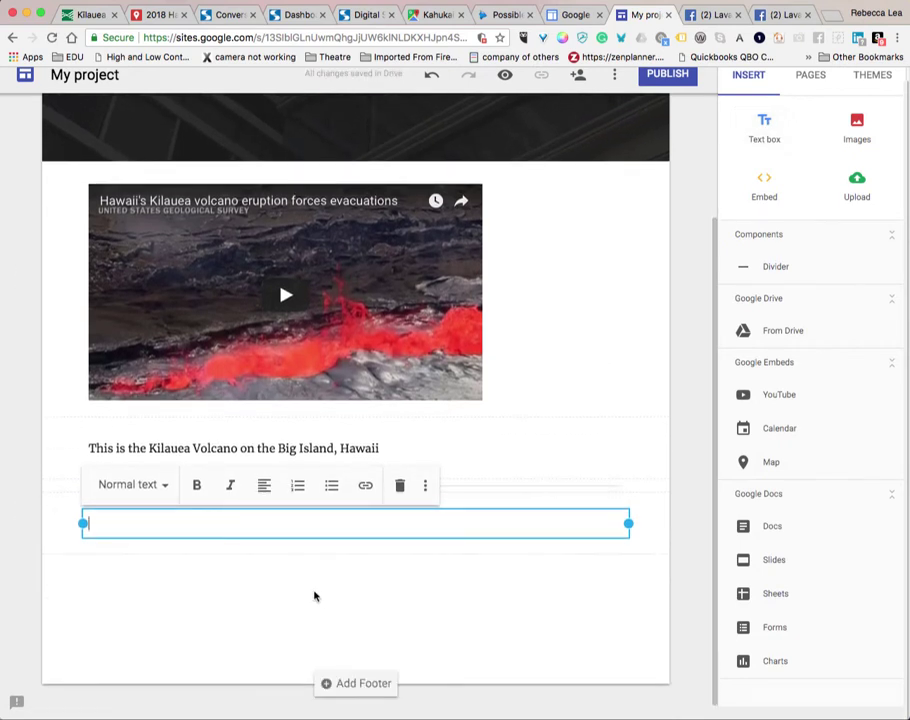
type("N")
key("BackSpace")
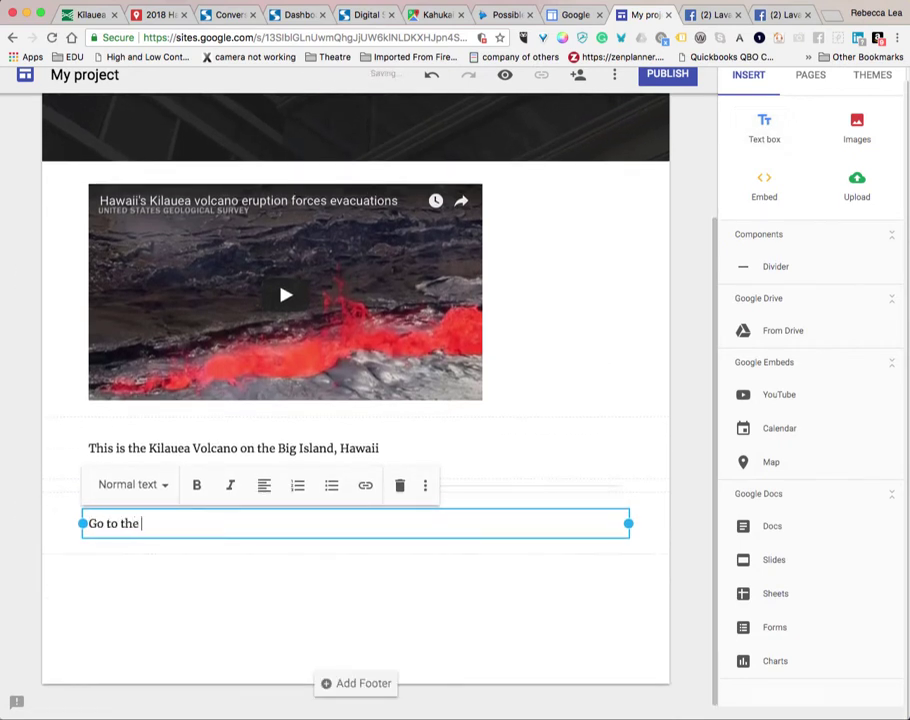
type("Go to the next part of the")
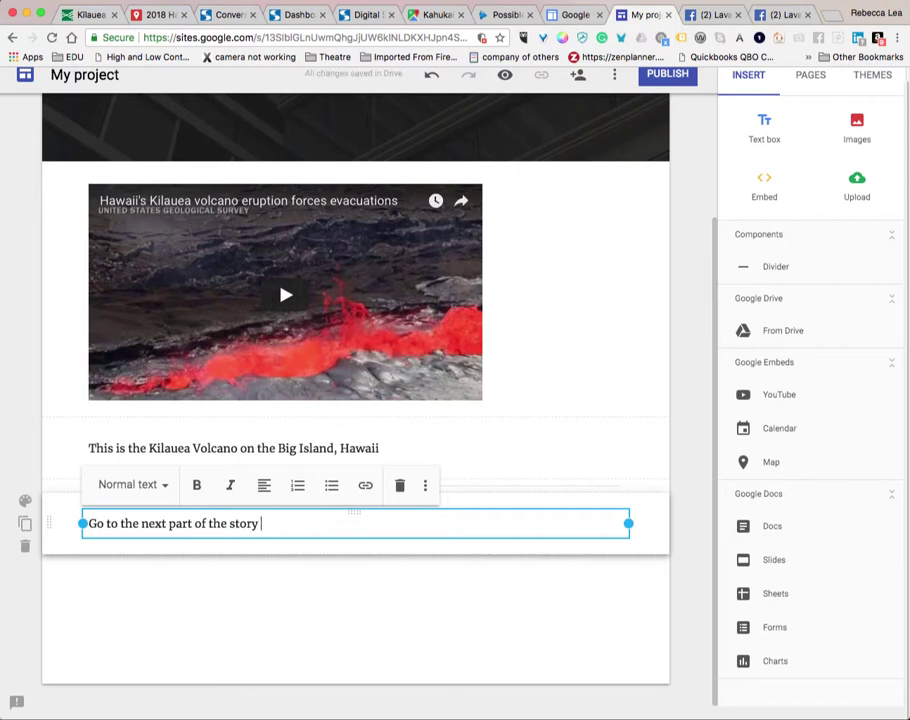
type("story -->")
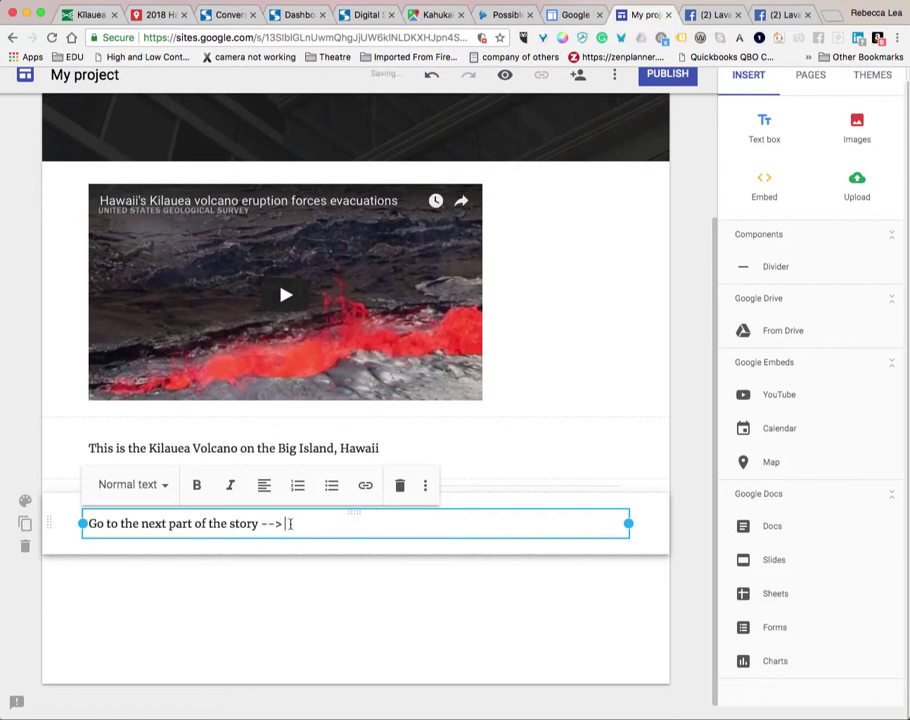
Link the whole "Go to the next part of the story -->" text to the site's Before page
left_click_drag(290, 523, 107, 511)
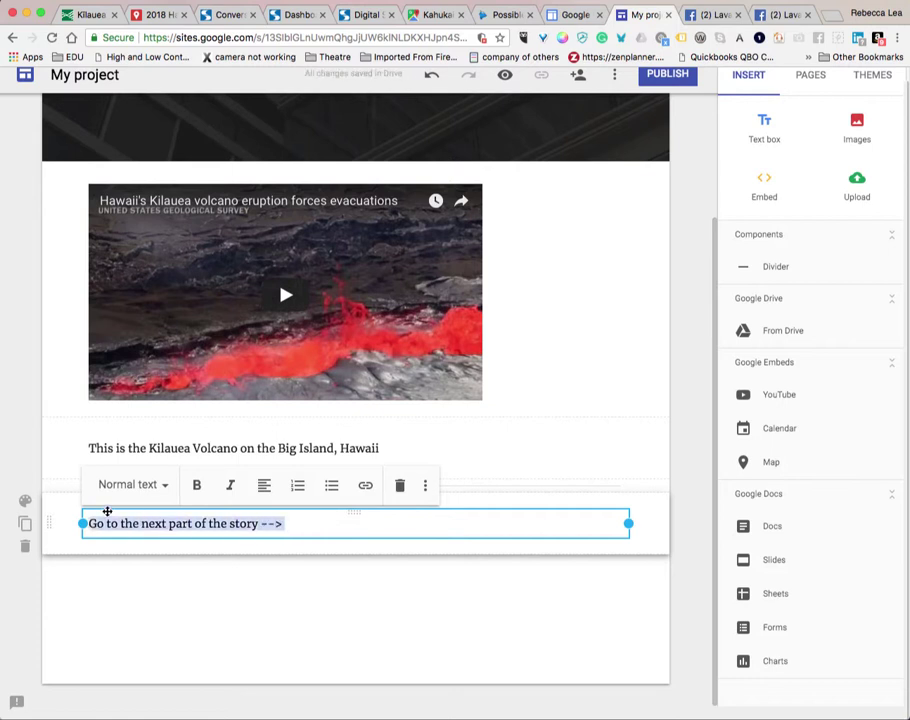
left_click(365, 485)
scroll(194, 656, "down", 2)
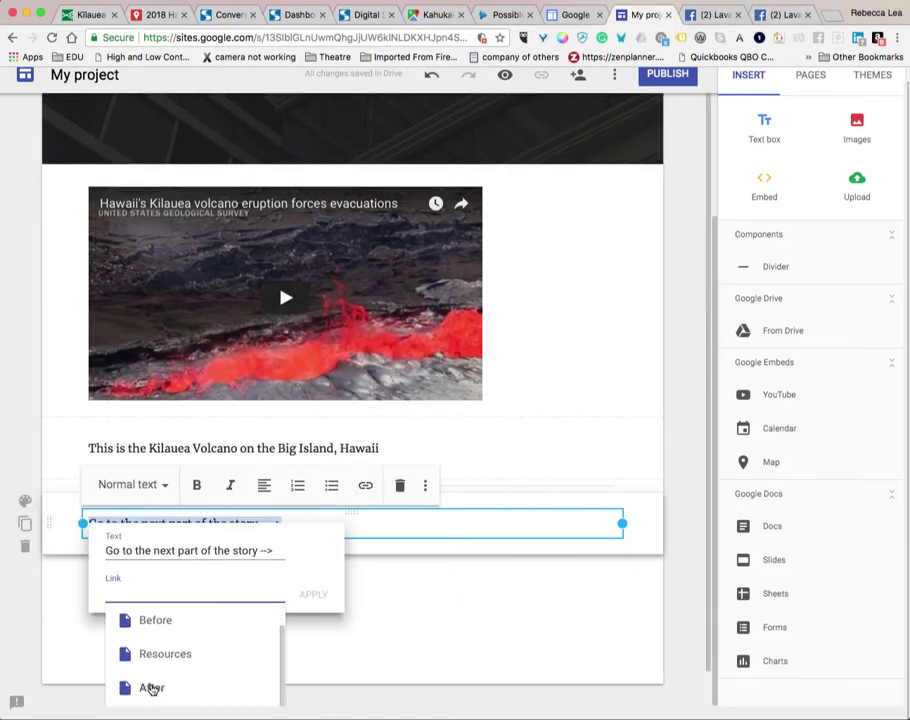
scroll(161, 654, "up", 1)
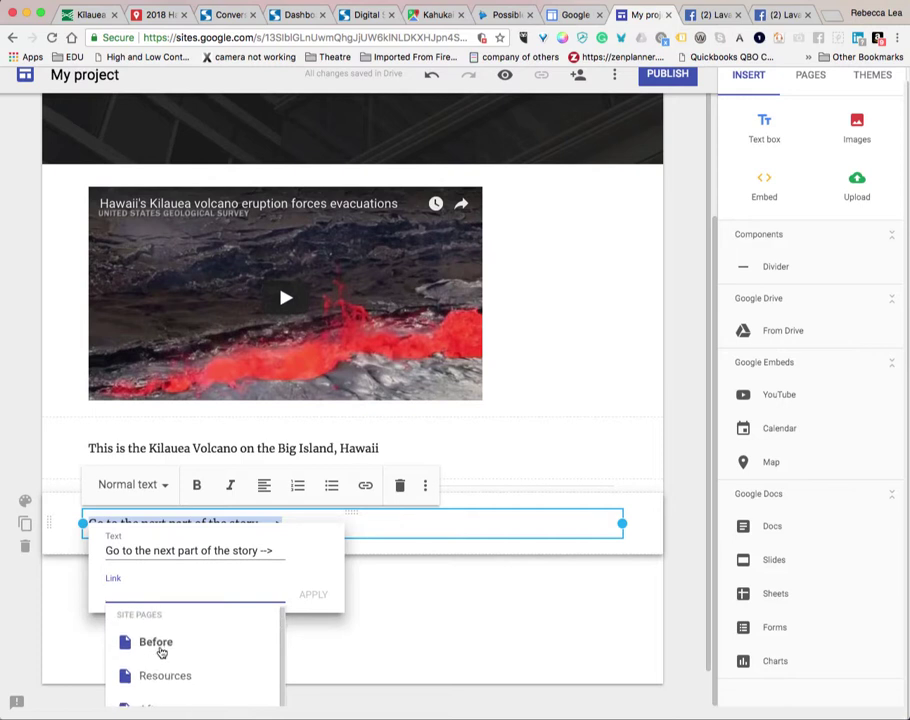
scroll(296, 370, "up", 3)
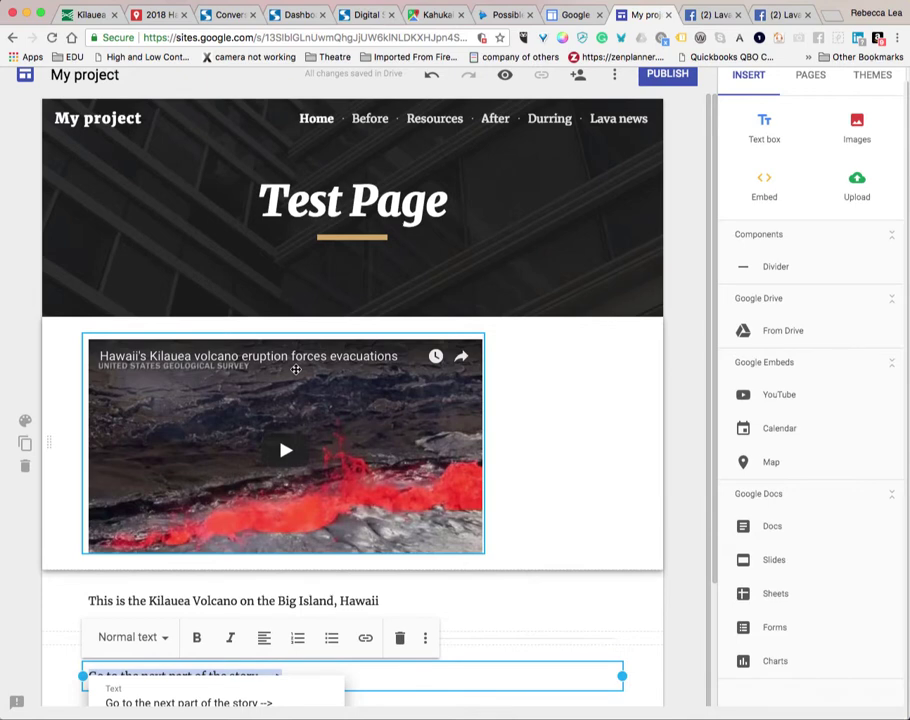
scroll(240, 486, "down", 3)
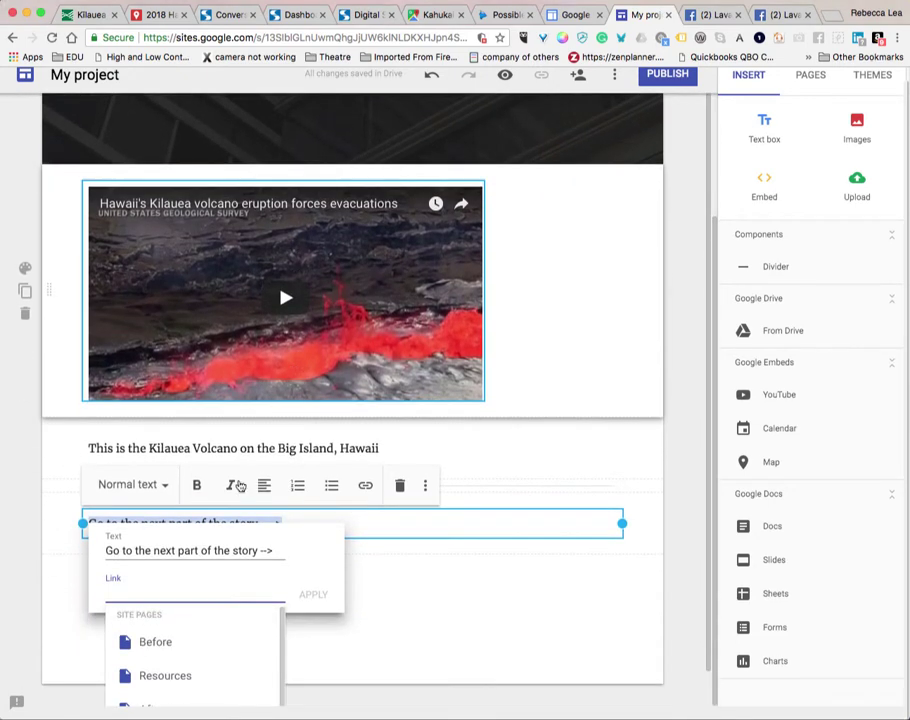
scroll(177, 633, "down", 1)
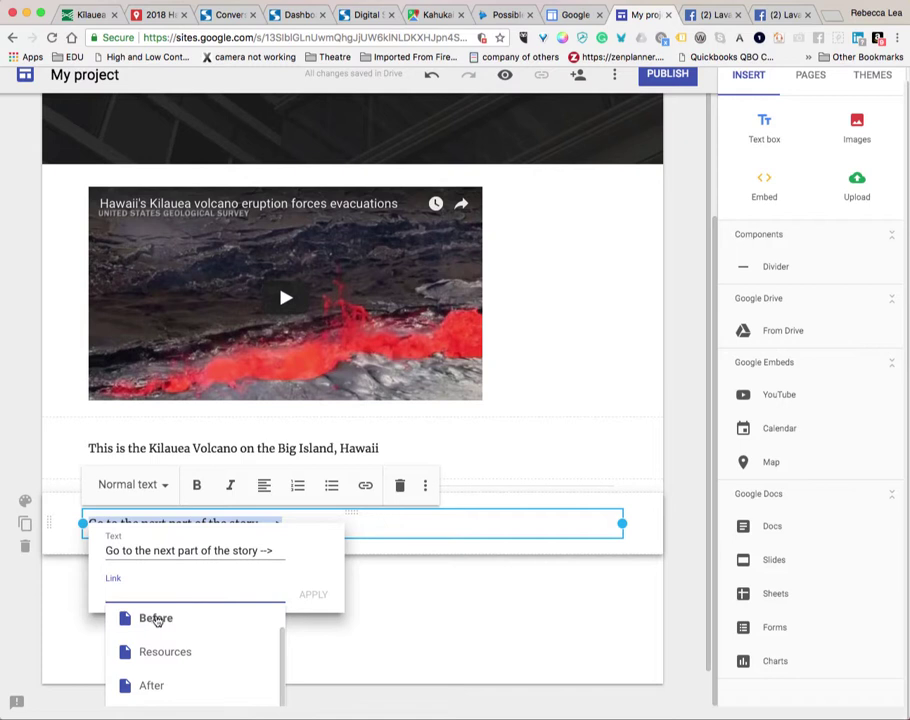
left_click(156, 620)
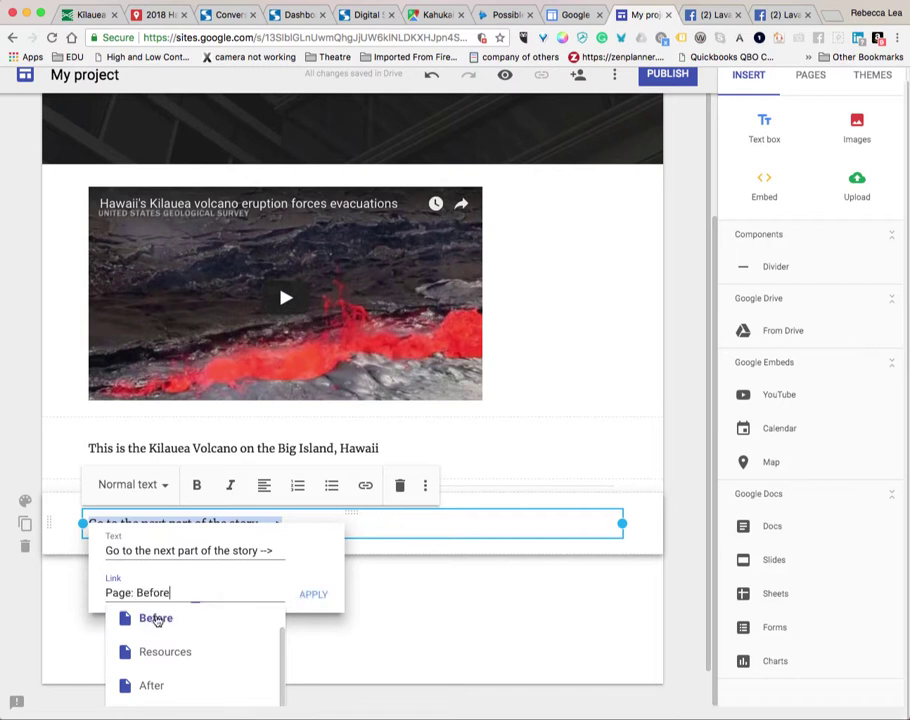
left_click(317, 594)
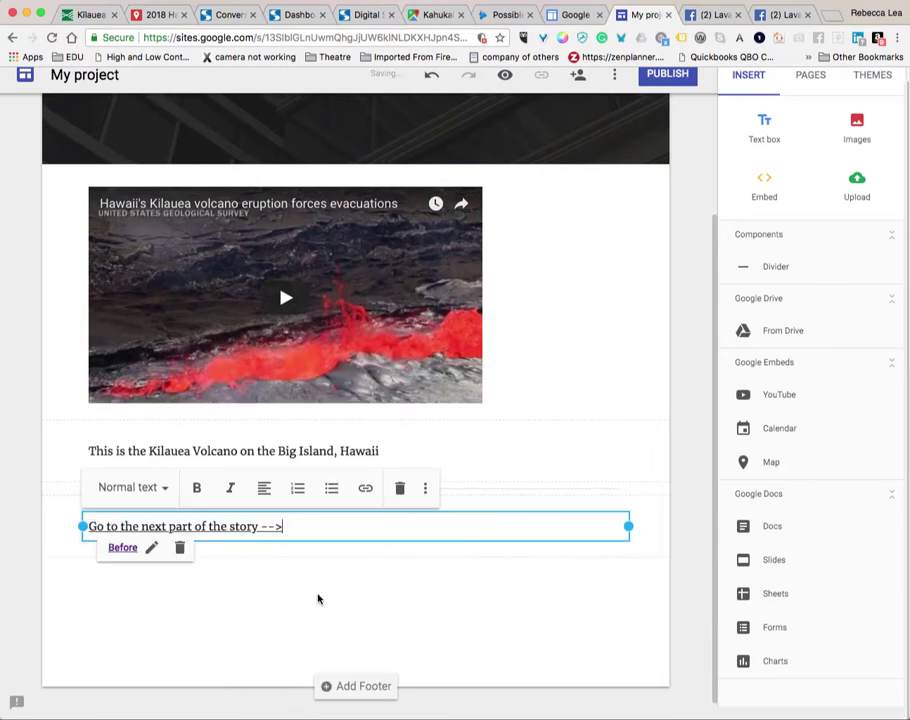
Follow the new link to the Before page and review its caption, slides and chart
left_click(258, 595)
left_click(185, 528)
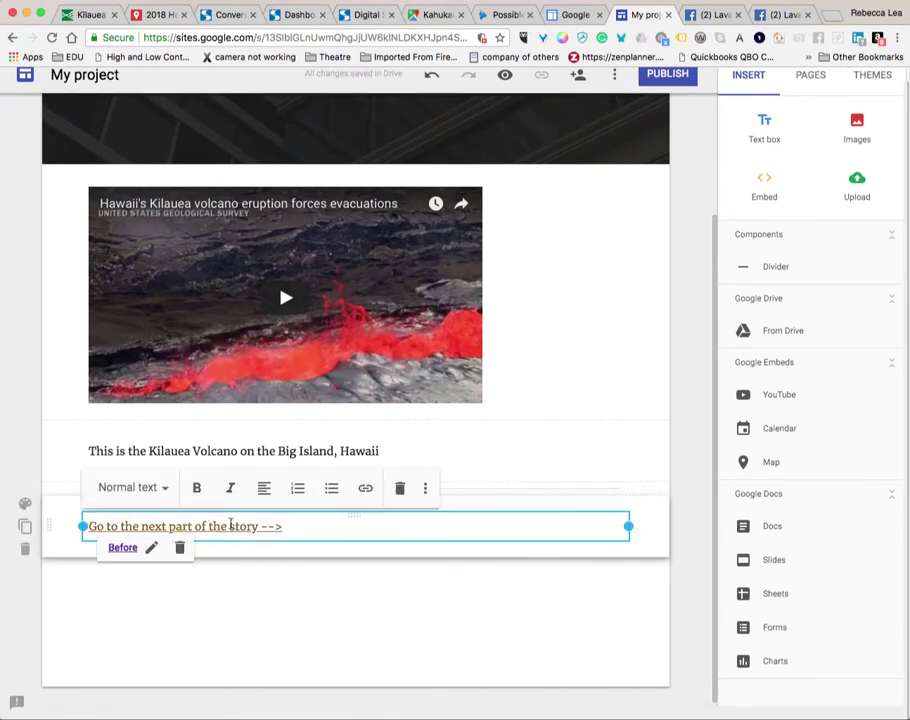
left_click(120, 548)
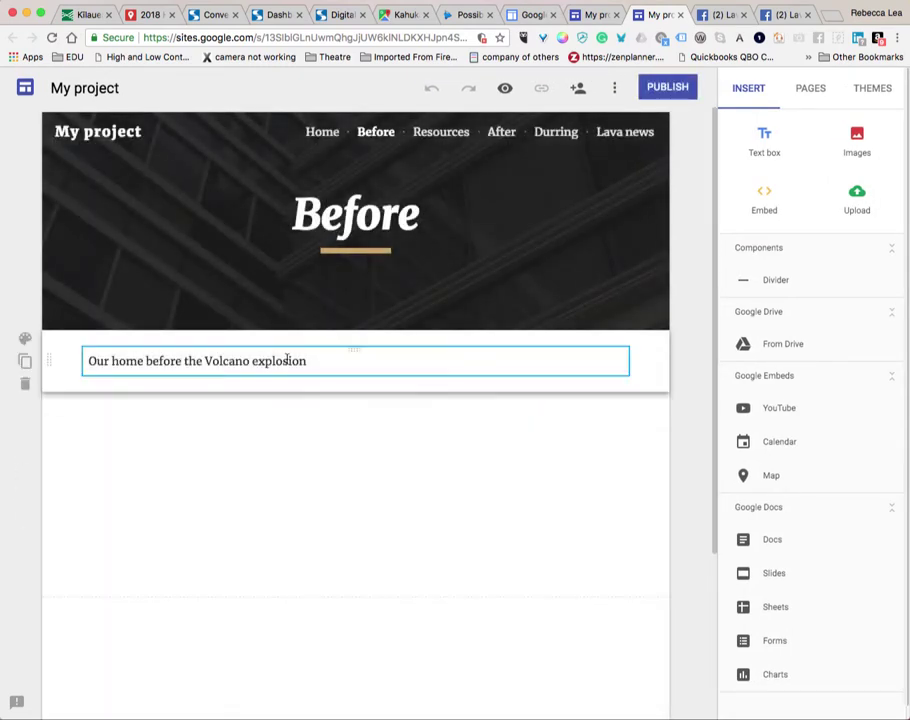
scroll(325, 532, "down", 5)
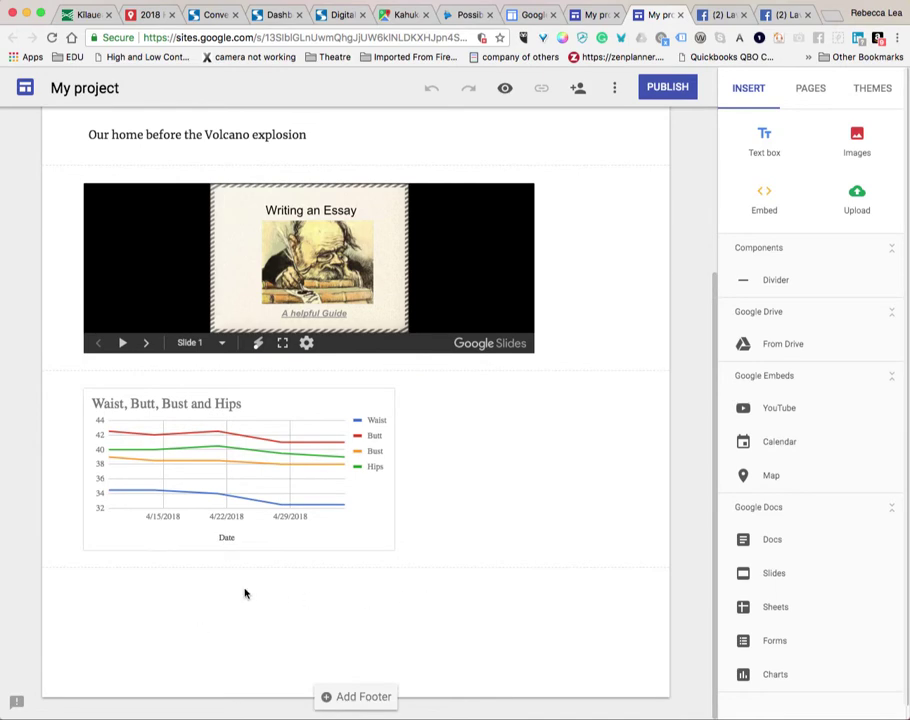
scroll(230, 500, "up", 5)
scroll(294, 212, "down", 3)
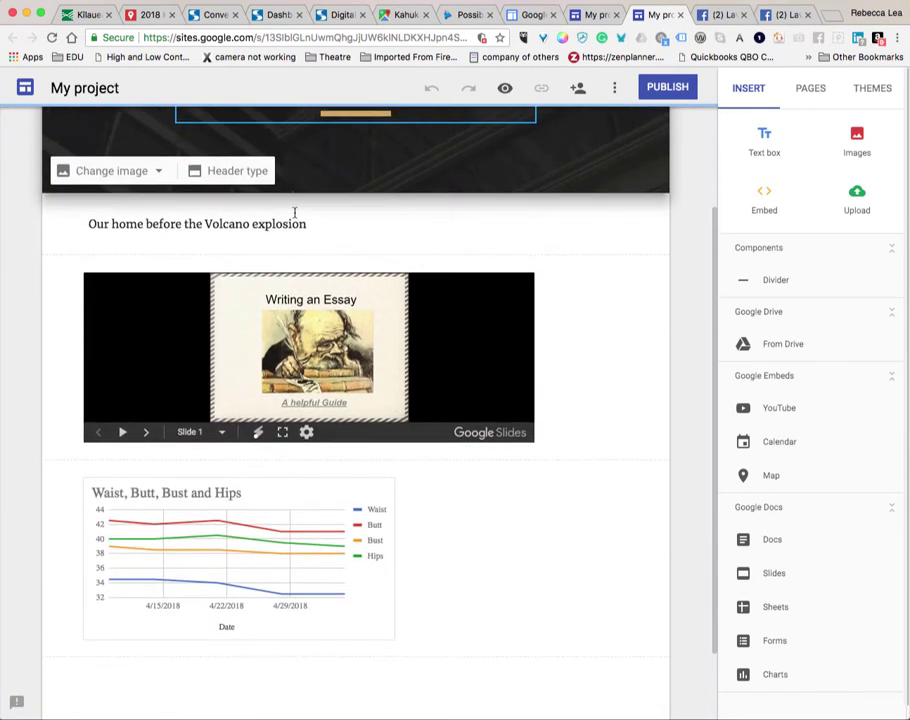
scroll(294, 212, "down", 2)
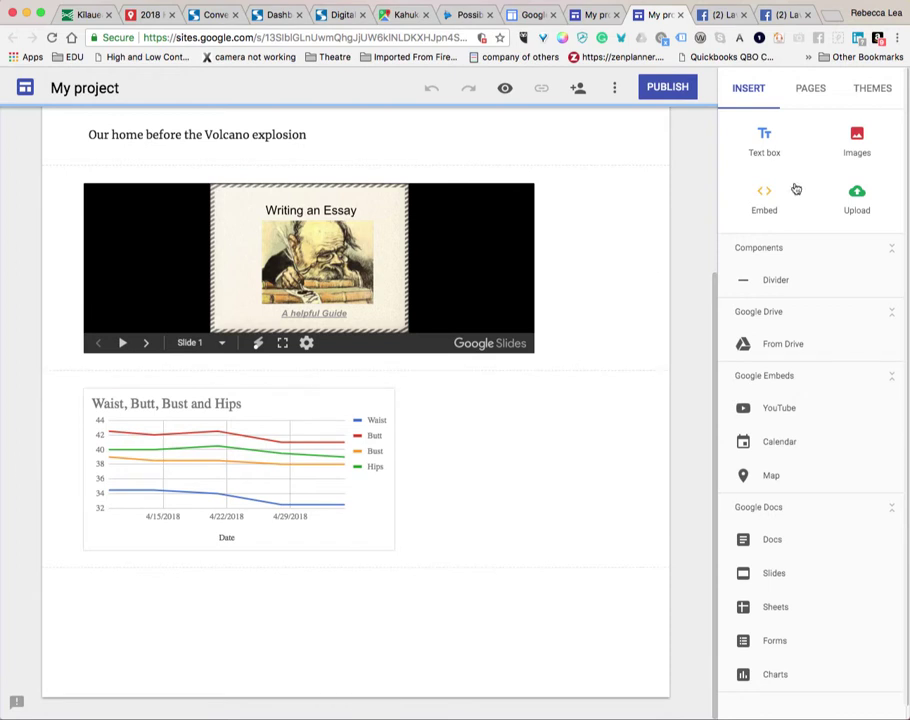
Add a text box reading "Go to the next section" below the chart on the Before page
left_click(764, 138)
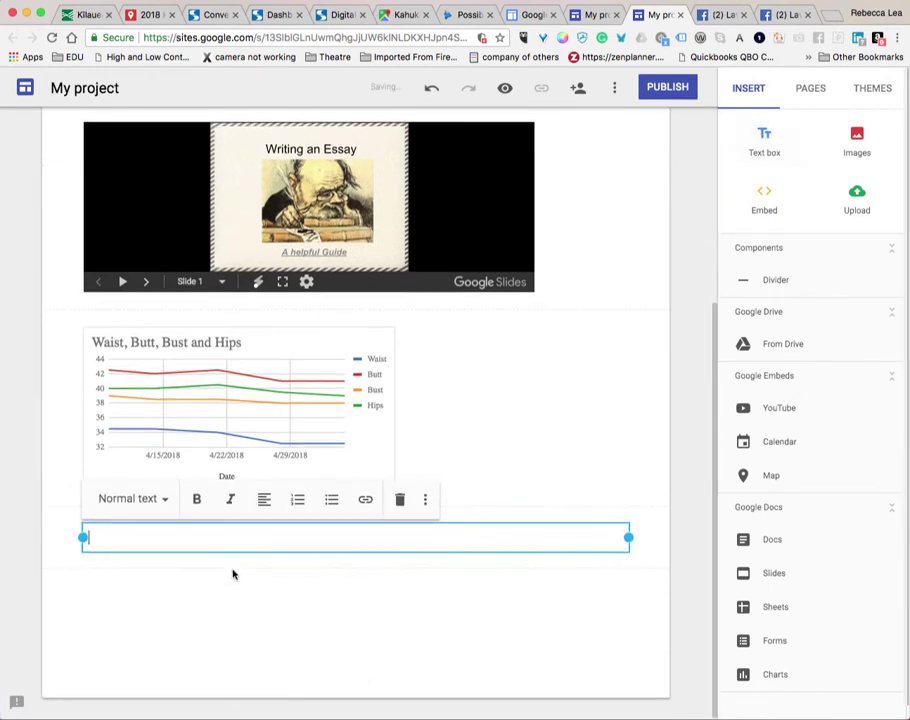
type("Go ")
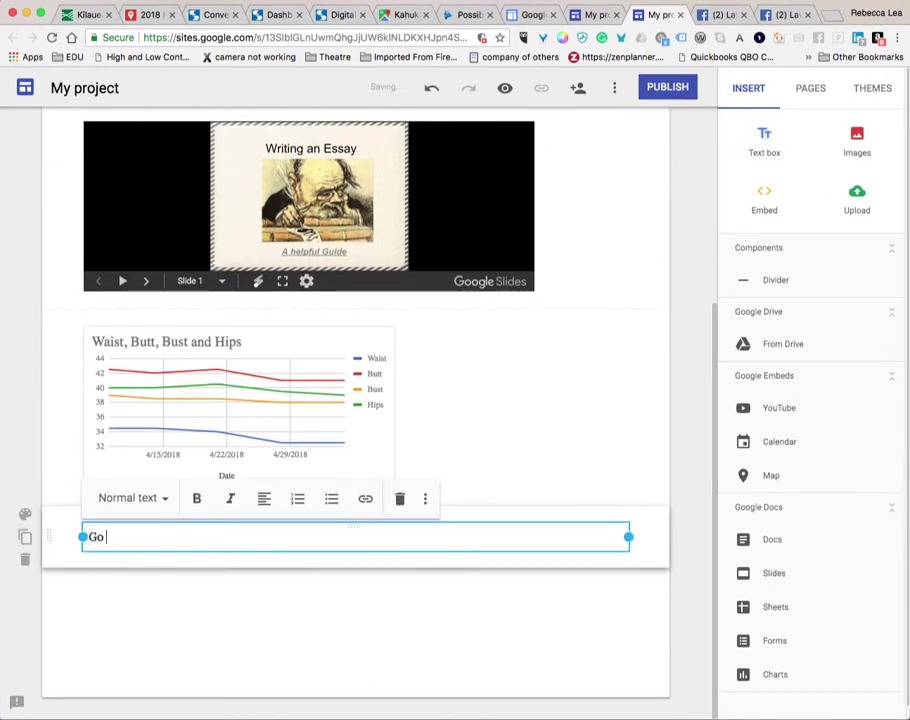
type("to the next sec")
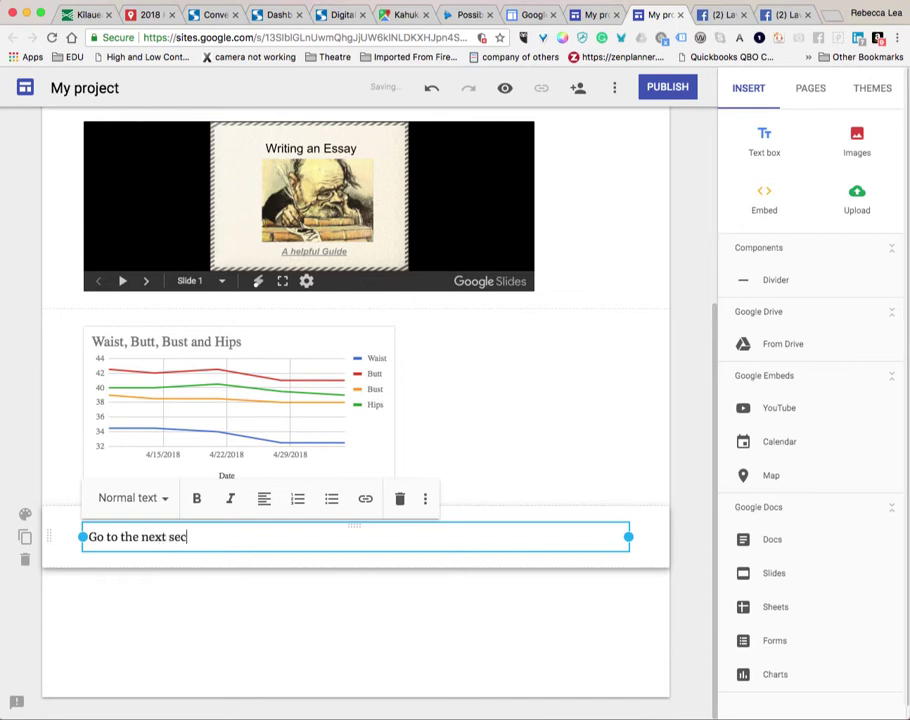
type("tion")
Link the "Go to the next section" text to the site's Durring page
triple_click(148, 537)
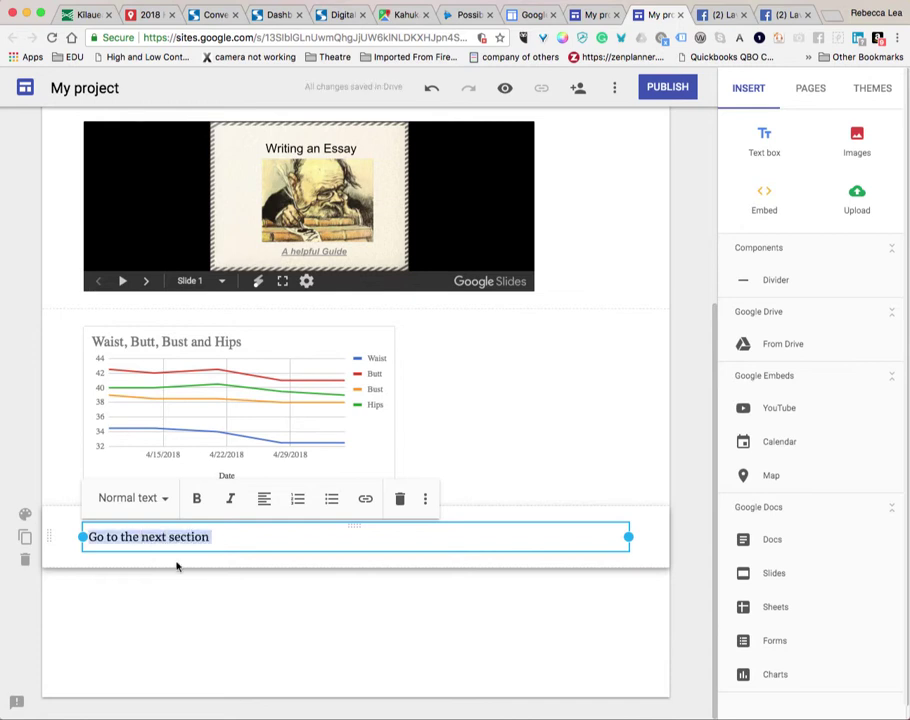
left_click(367, 499)
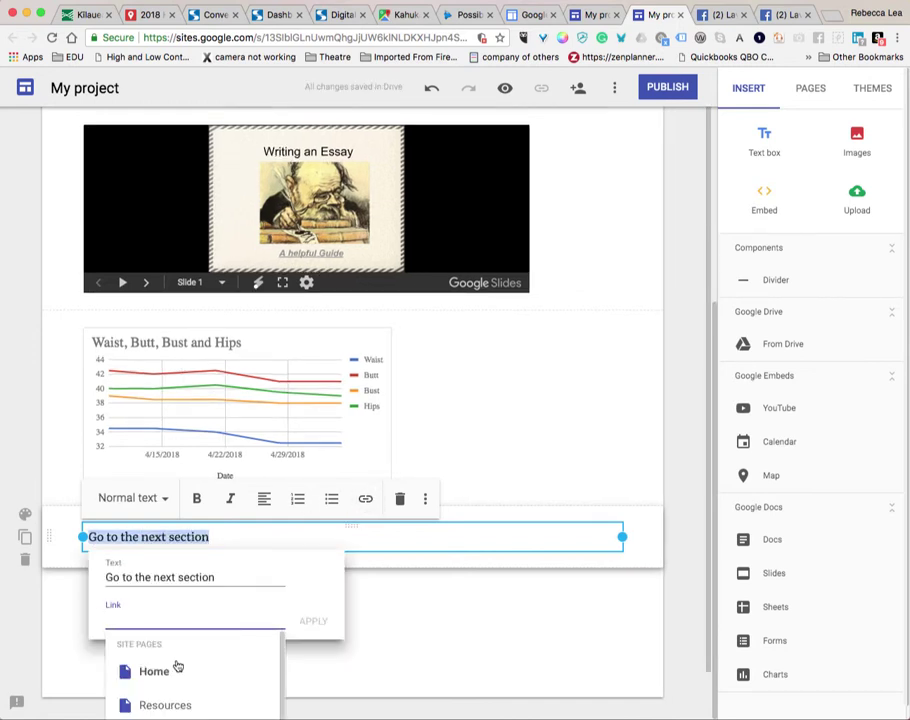
scroll(152, 711, "down", 1)
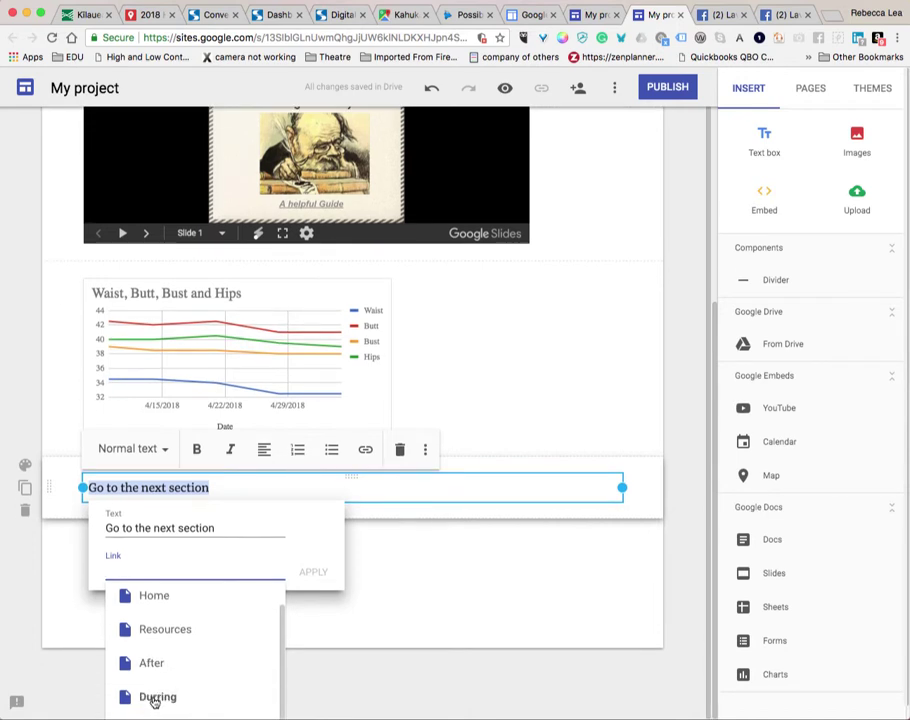
left_click(153, 699)
left_click(311, 572)
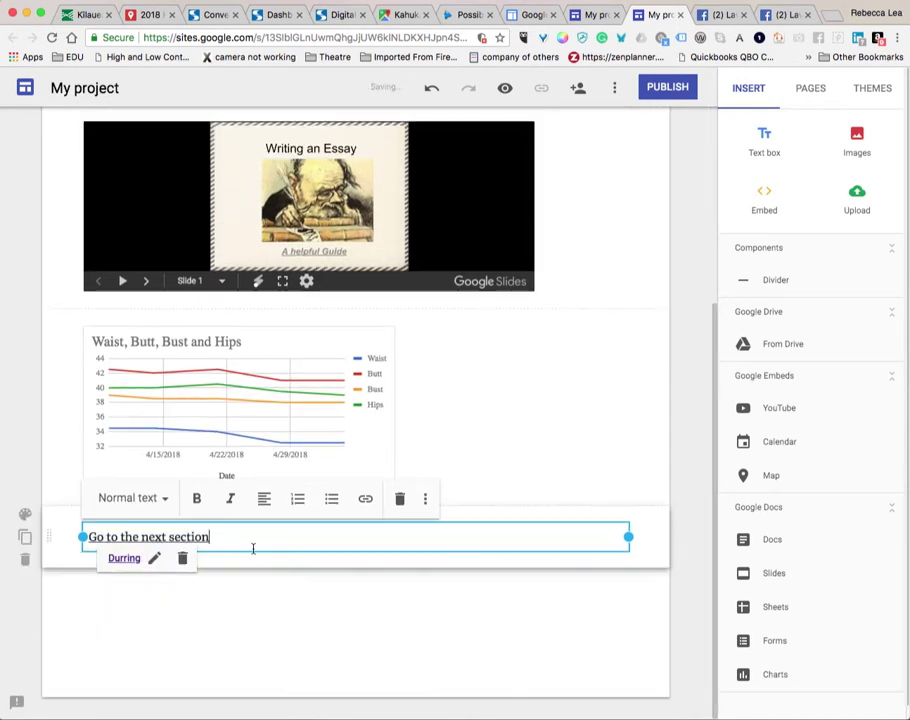
Follow the link to the Durring page and check the order of the pages in its navigation
left_click(126, 560)
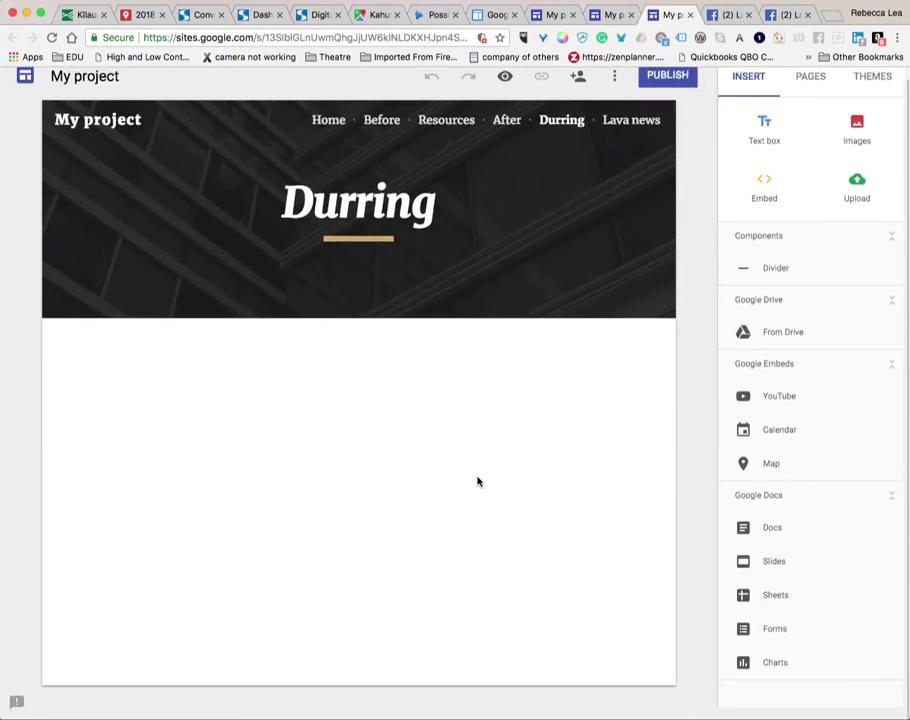
mouse_move(523, 289)
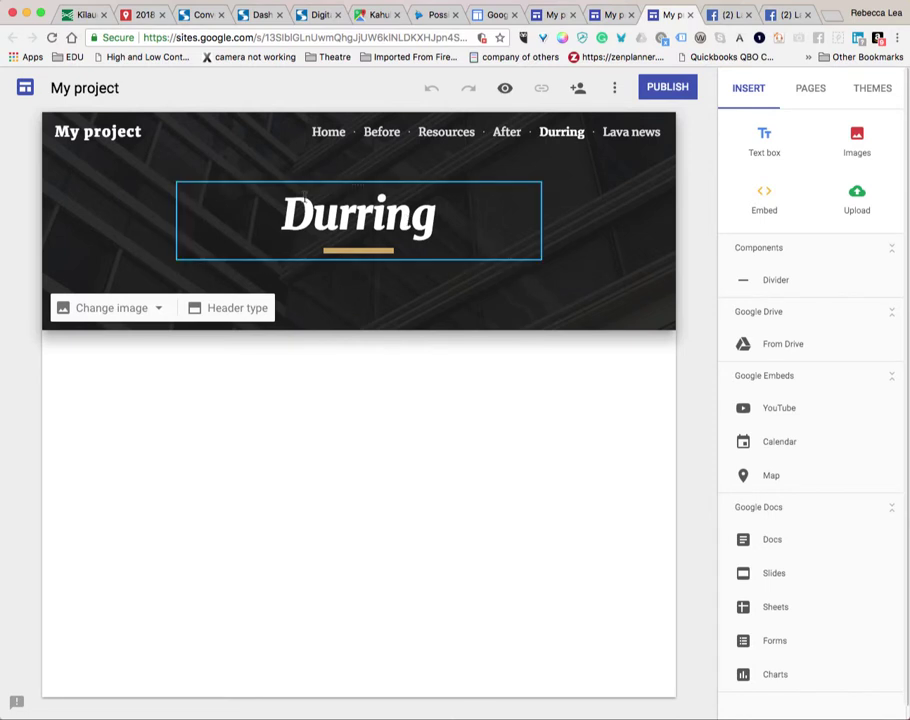
mouse_move(327, 142)
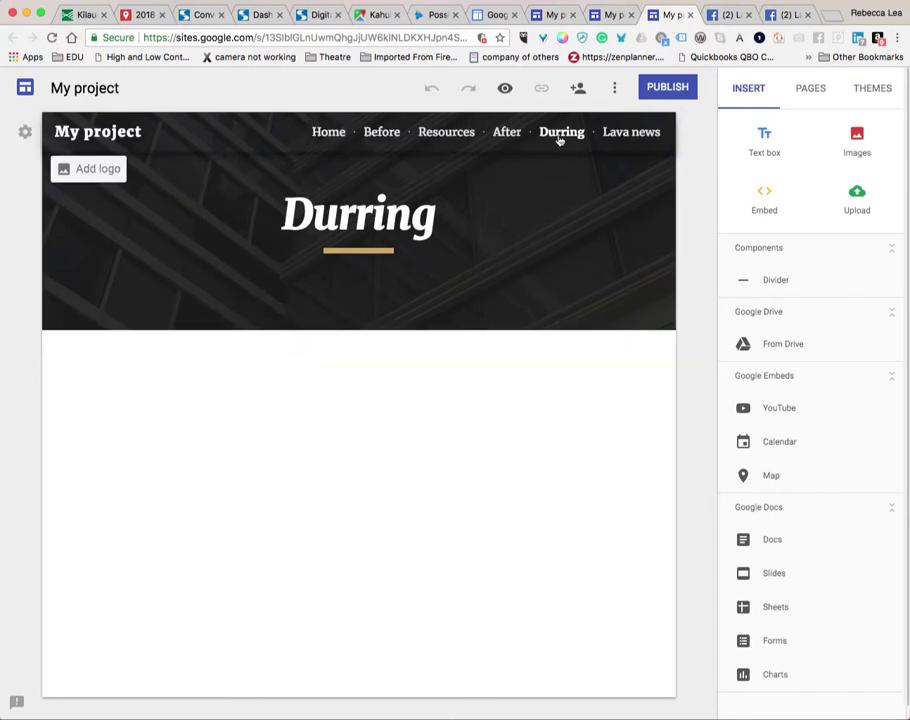
Reorder the site's pages to run Home, Before, Durring, After, Resources, Lava news
left_click(827, 86)
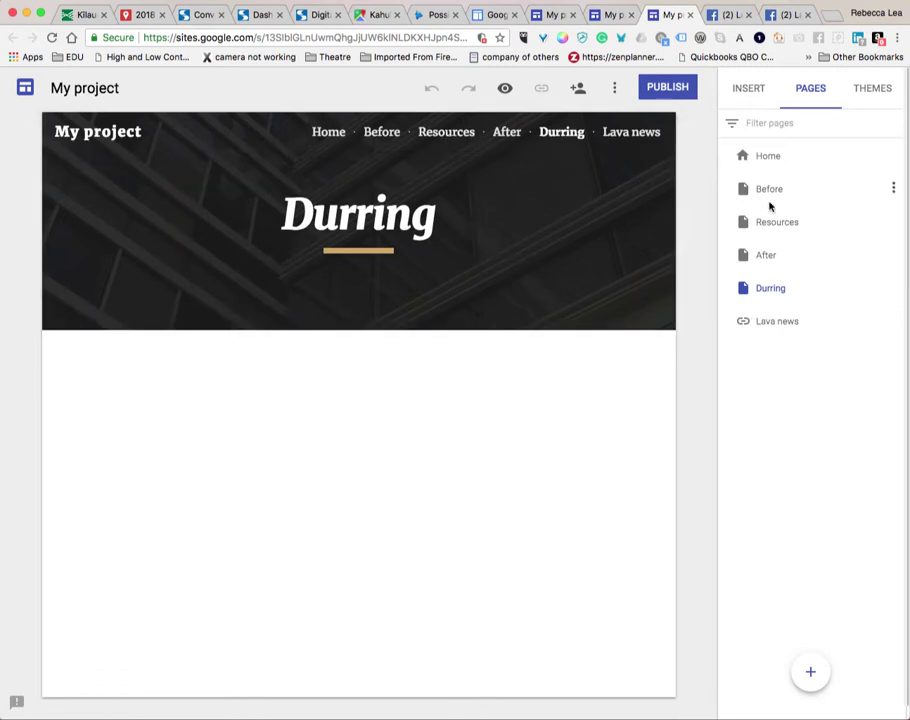
left_click_drag(743, 224, 743, 311)
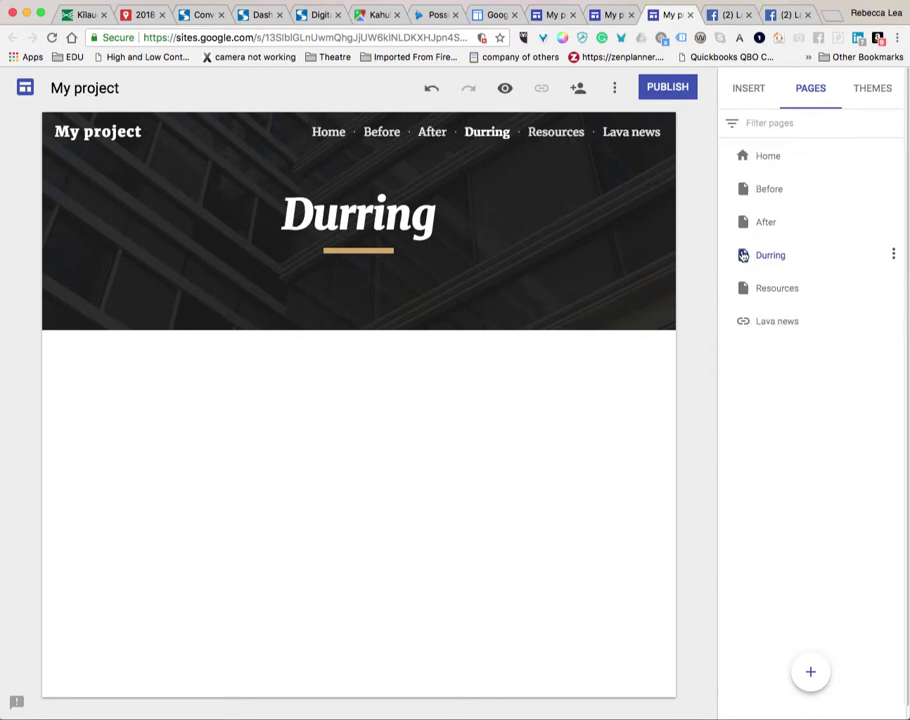
left_click_drag(743, 255, 742, 213)
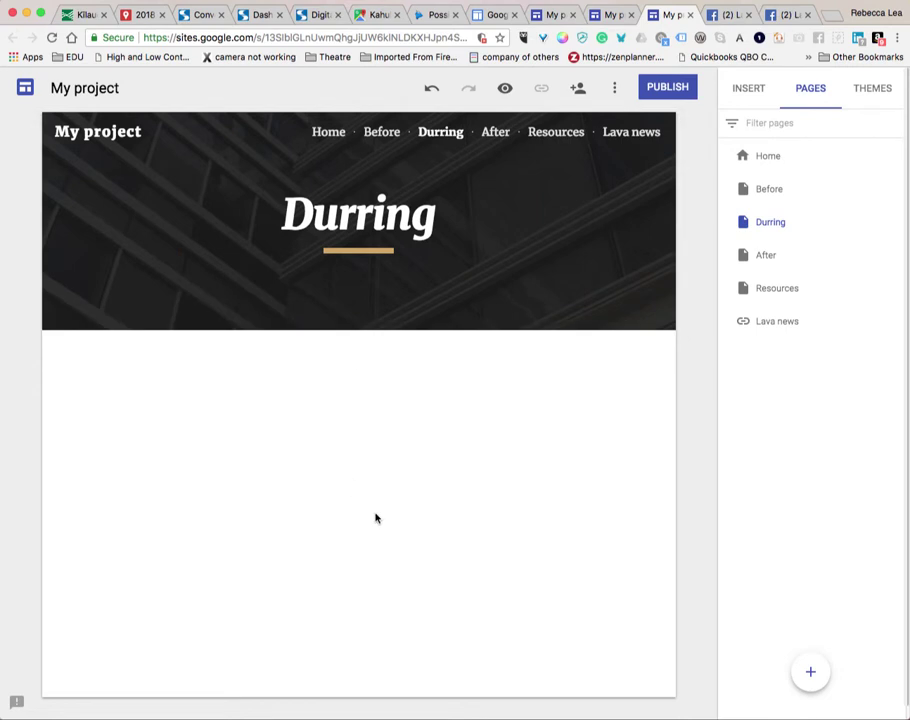
scroll(375, 518, "down", 3)
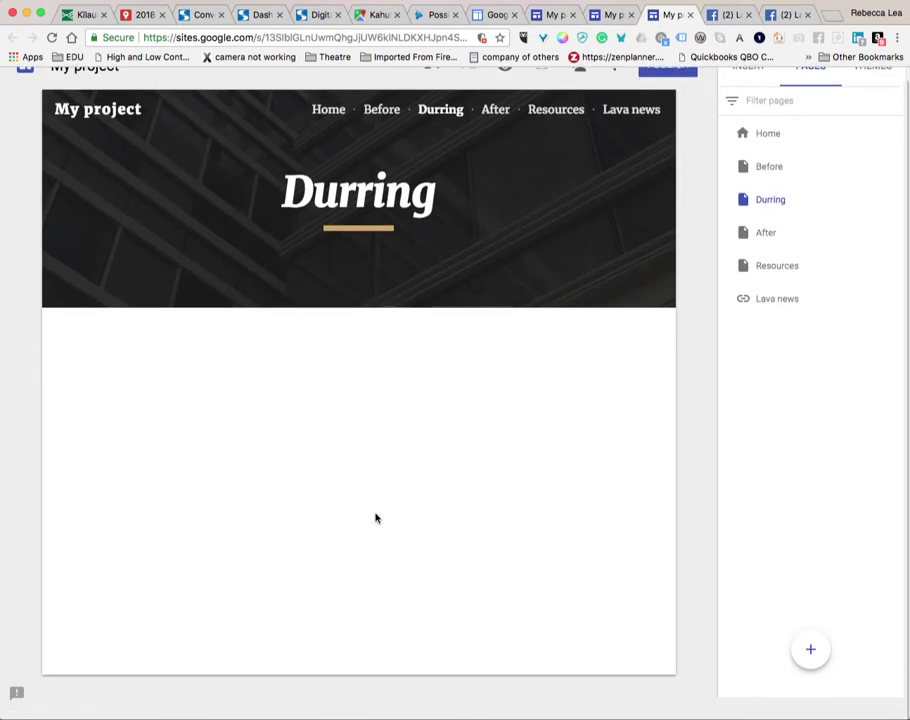
scroll(375, 518, "up", 3)
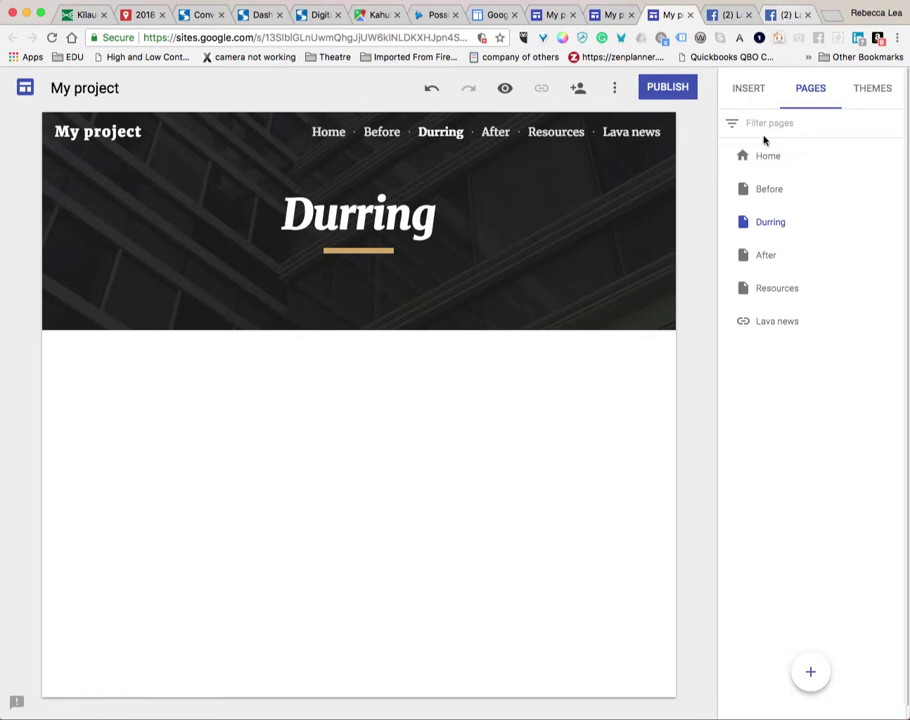
Switch to the Lava News browser tab, search the web for soundcloud and open the SoundCloud website
left_click(785, 14)
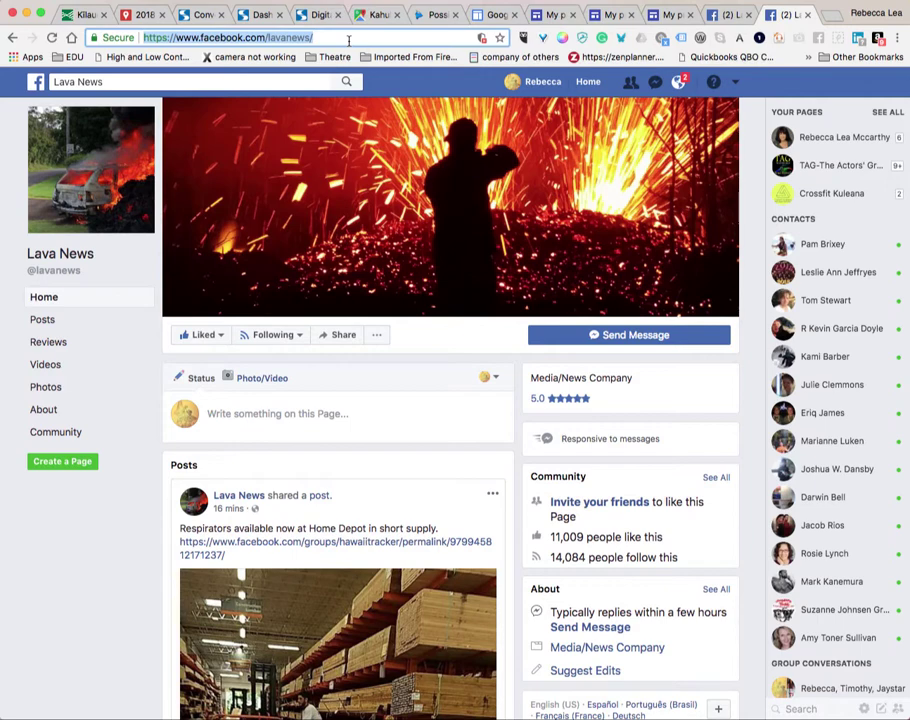
type("soundblou")
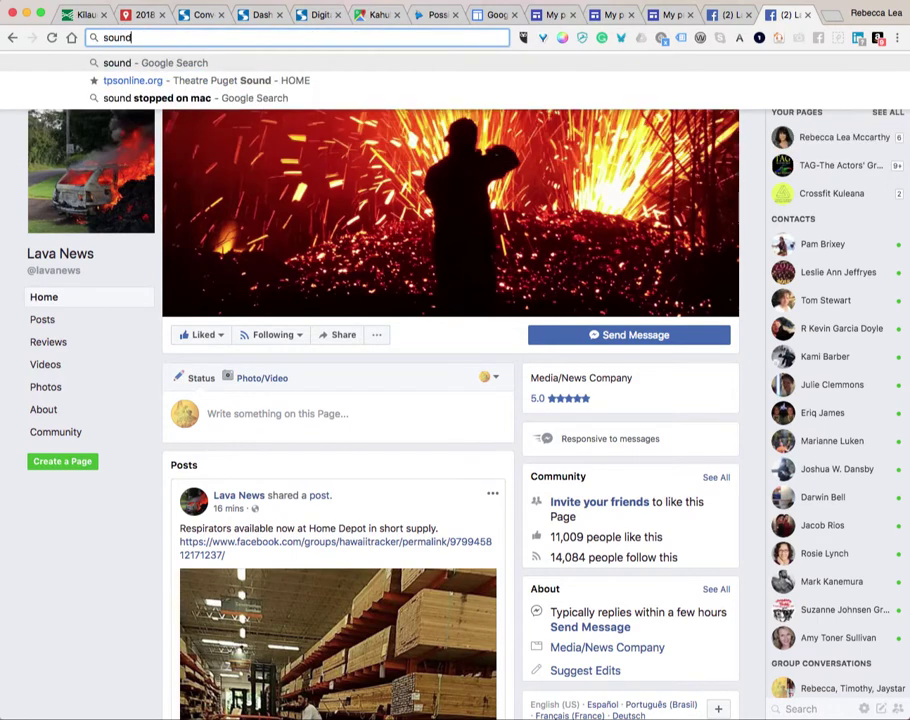
key("BackSpace")
key("BackSpace")
key("BackSpace")
key("BackSpace")
type("cloud")
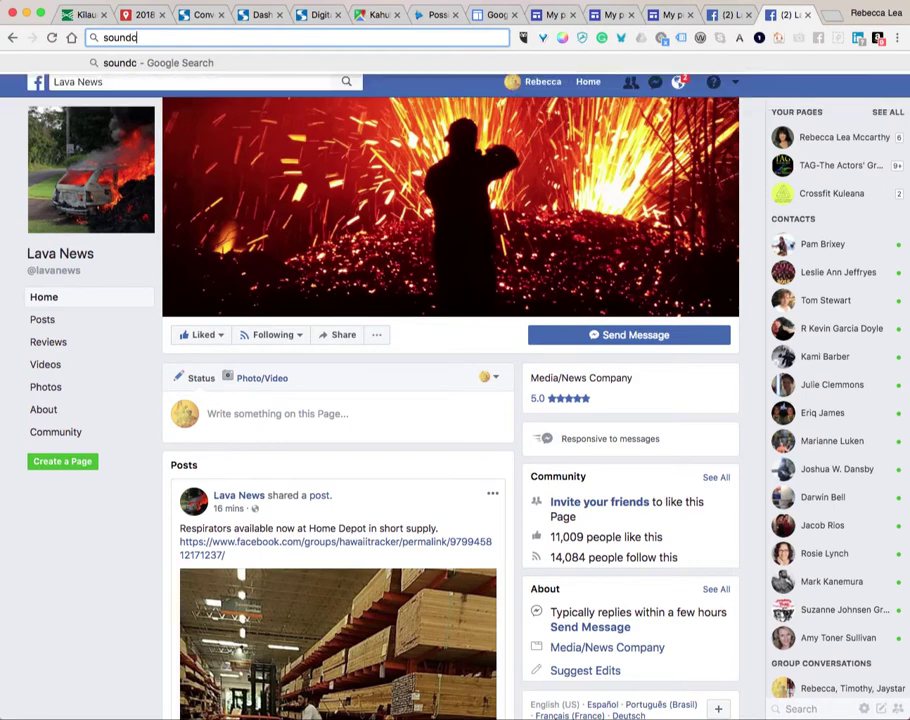
key("Return")
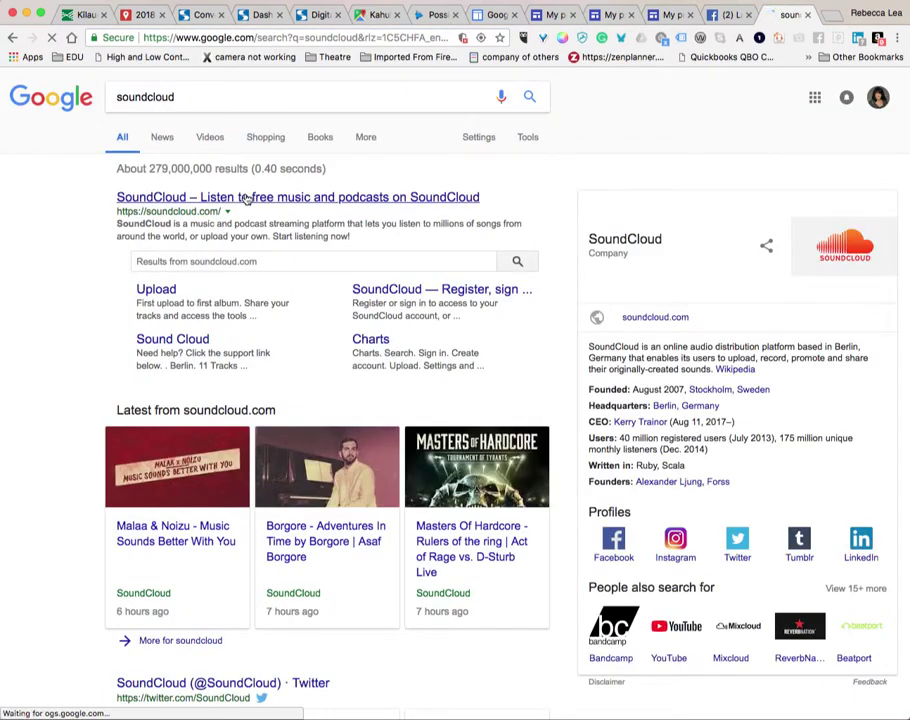
left_click(259, 198)
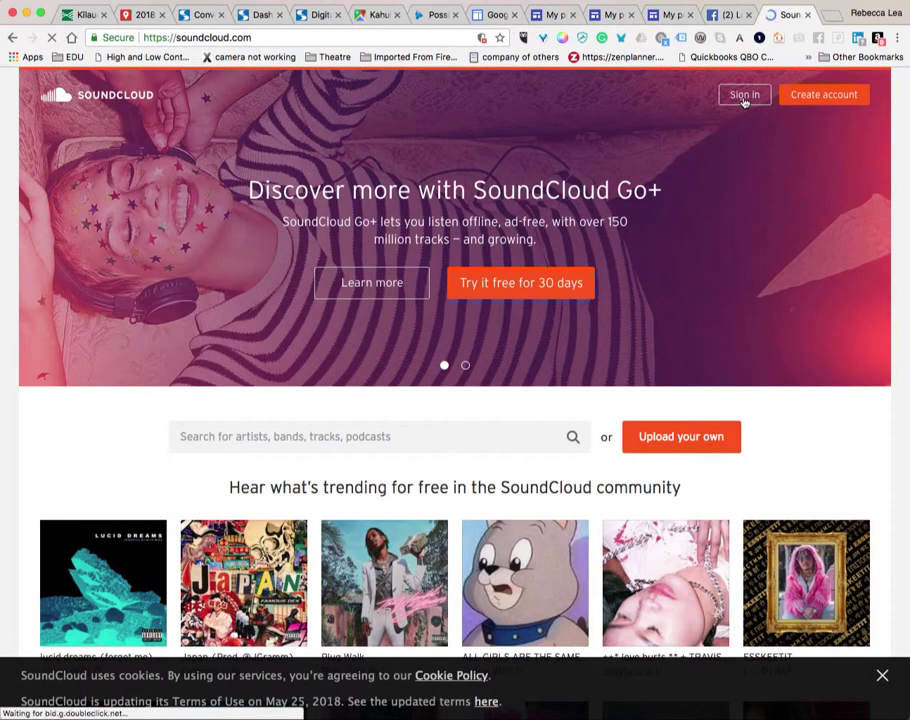
Sign in to SoundCloud with the Facebook account and allow it to post on the timeline, visible to Friends
left_click(744, 96)
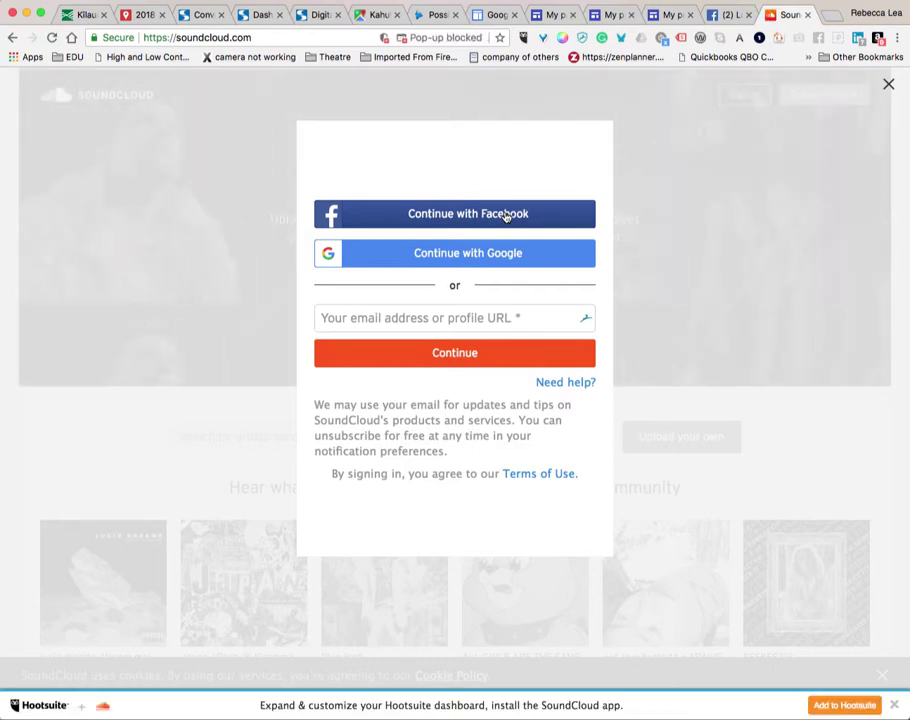
left_click(507, 214)
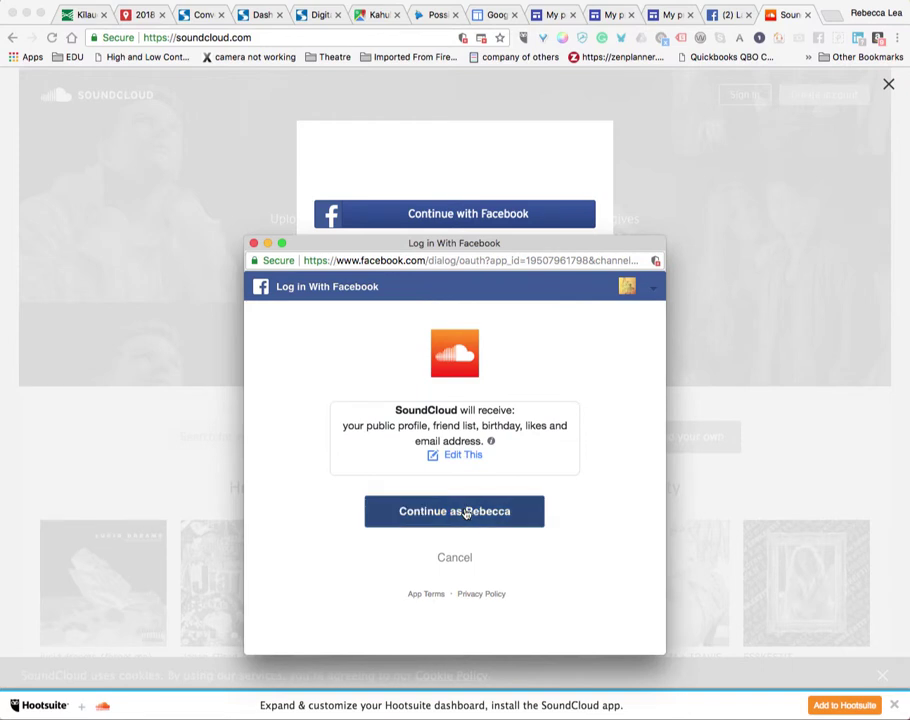
left_click(466, 512)
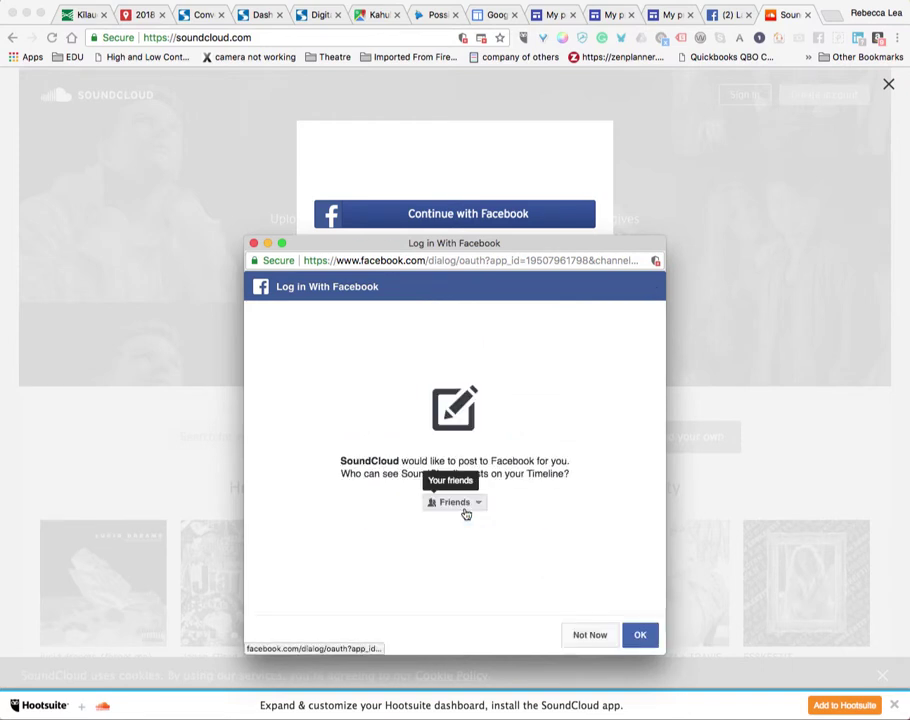
left_click(641, 637)
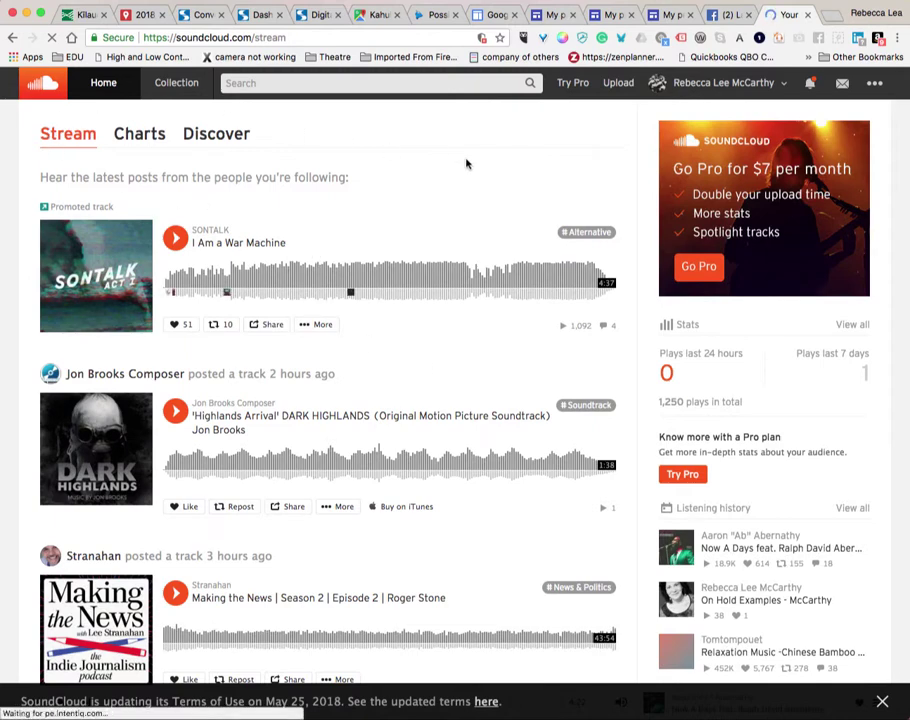
Open the account's own profile and bring up the sharing options for the track "Firebird: Adventures of Alex and Katie"
left_click(725, 87)
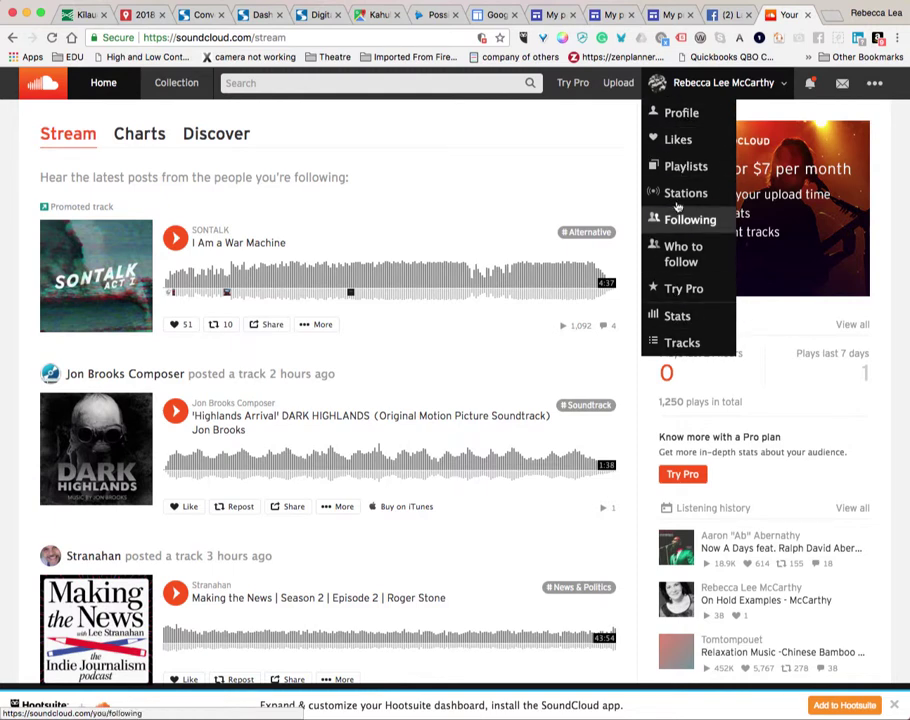
left_click(680, 114)
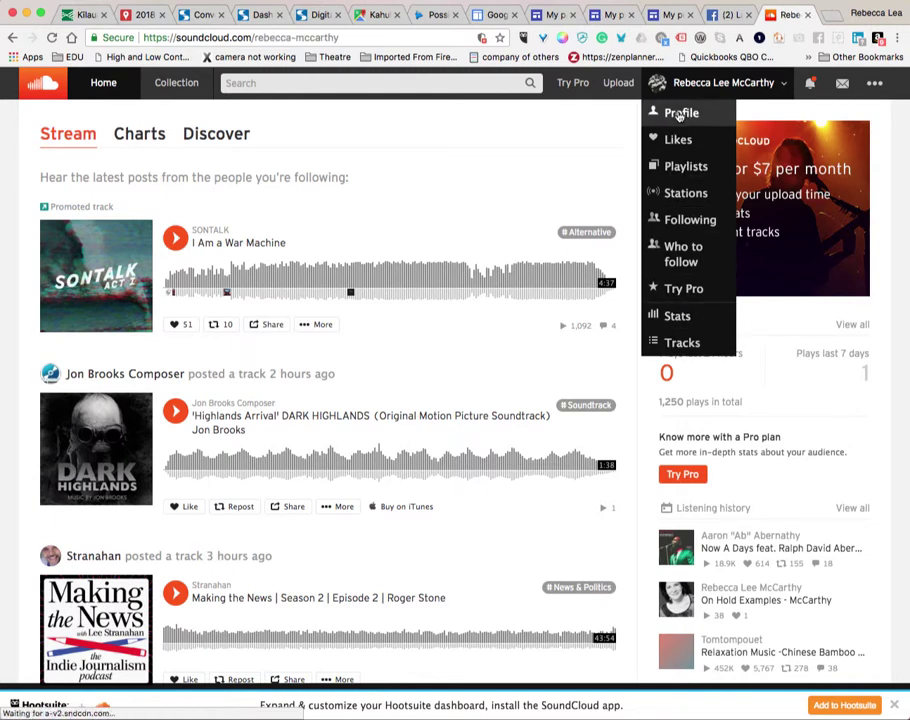
scroll(404, 386, "down", 2)
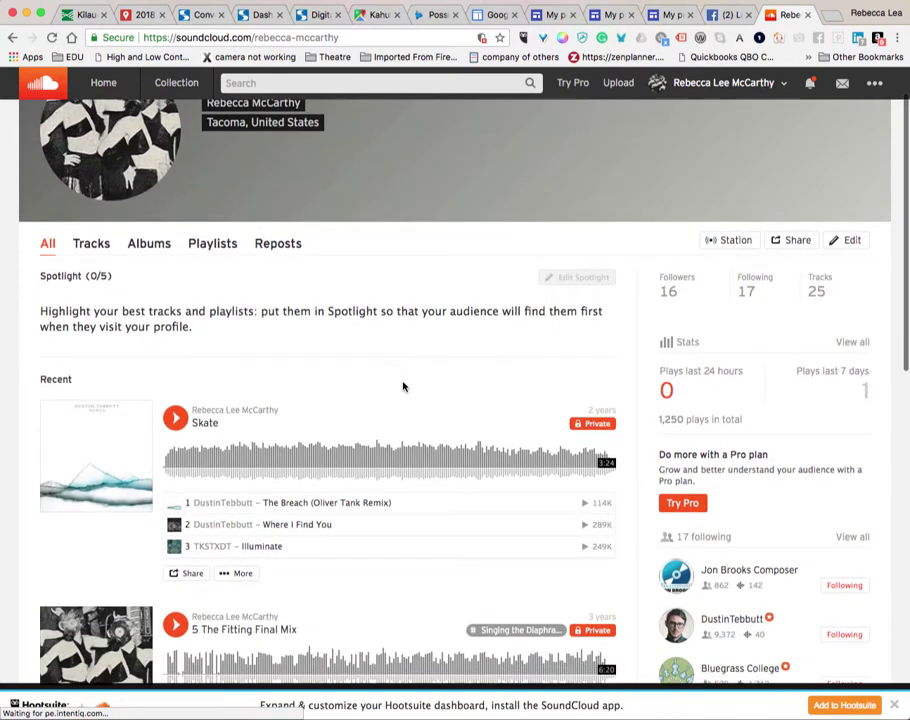
scroll(329, 465, "down", 1)
scroll(311, 463, "down", 1)
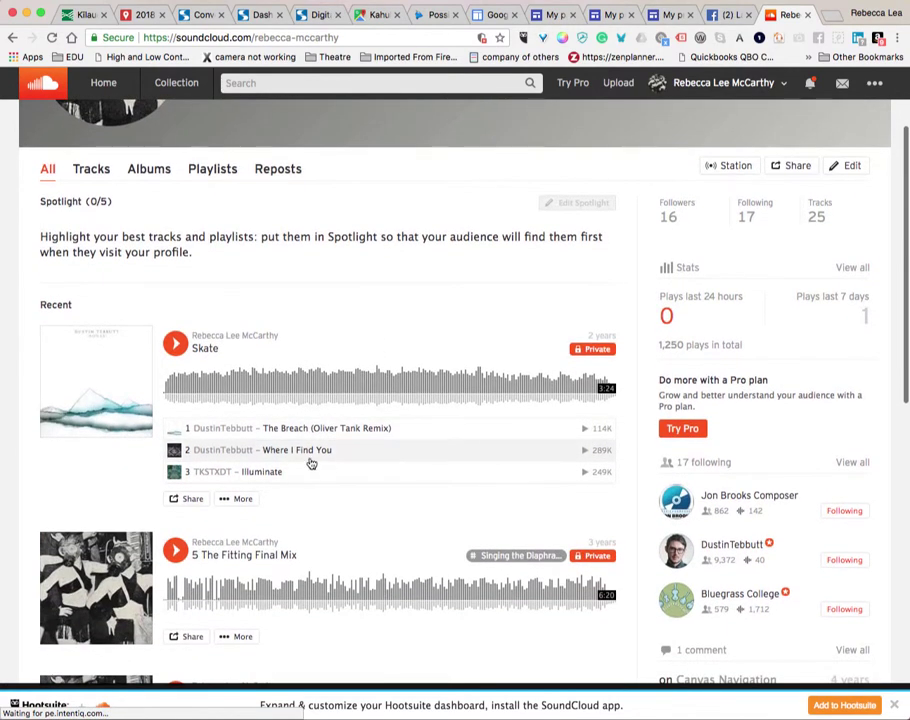
scroll(386, 482, "down", 5)
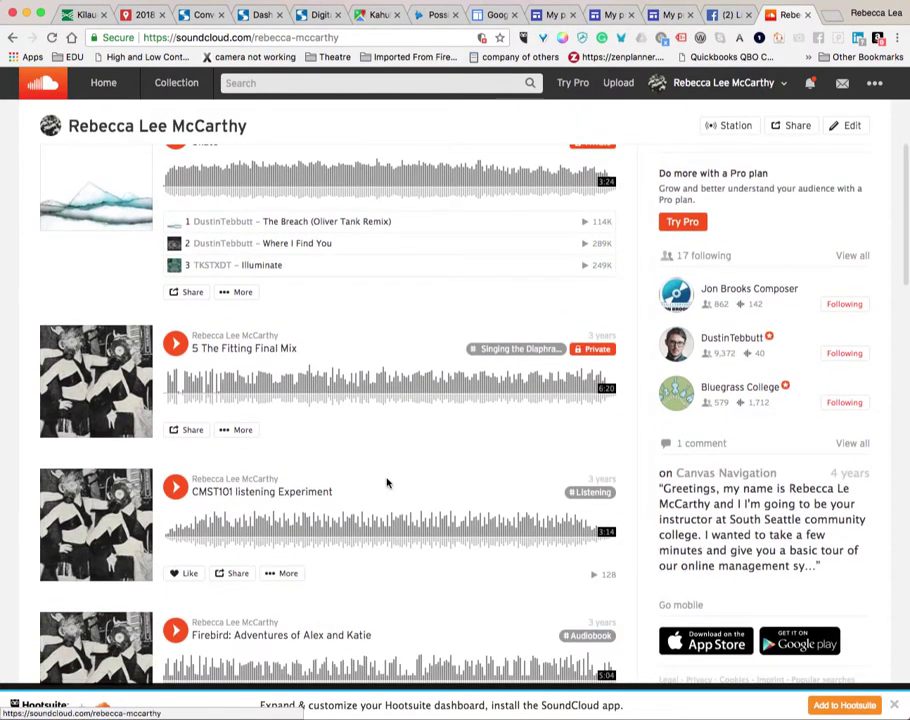
scroll(387, 483, "down", 2)
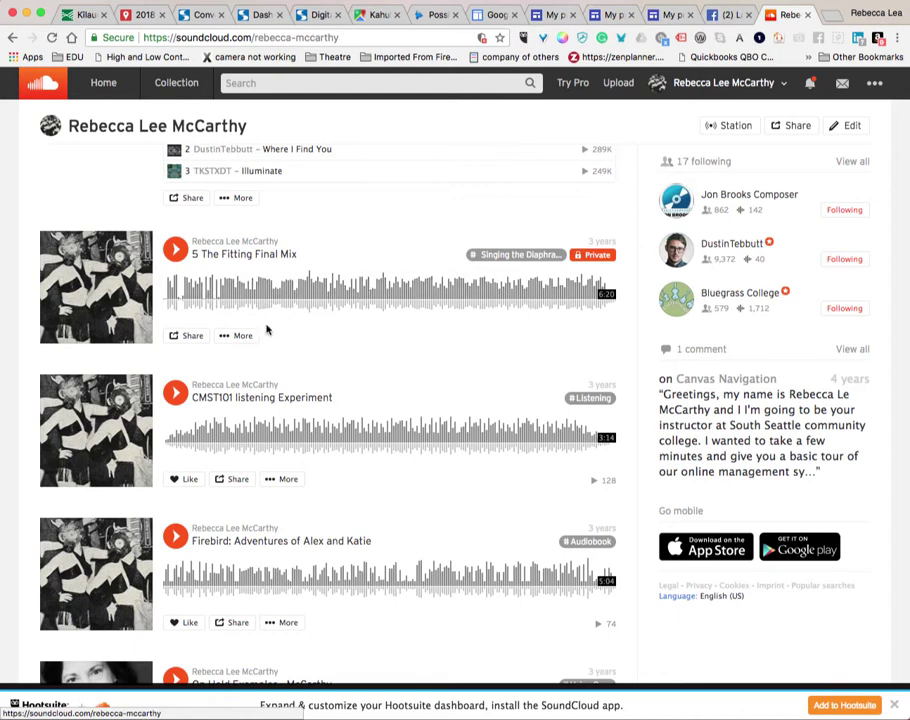
scroll(462, 310, "down", 1)
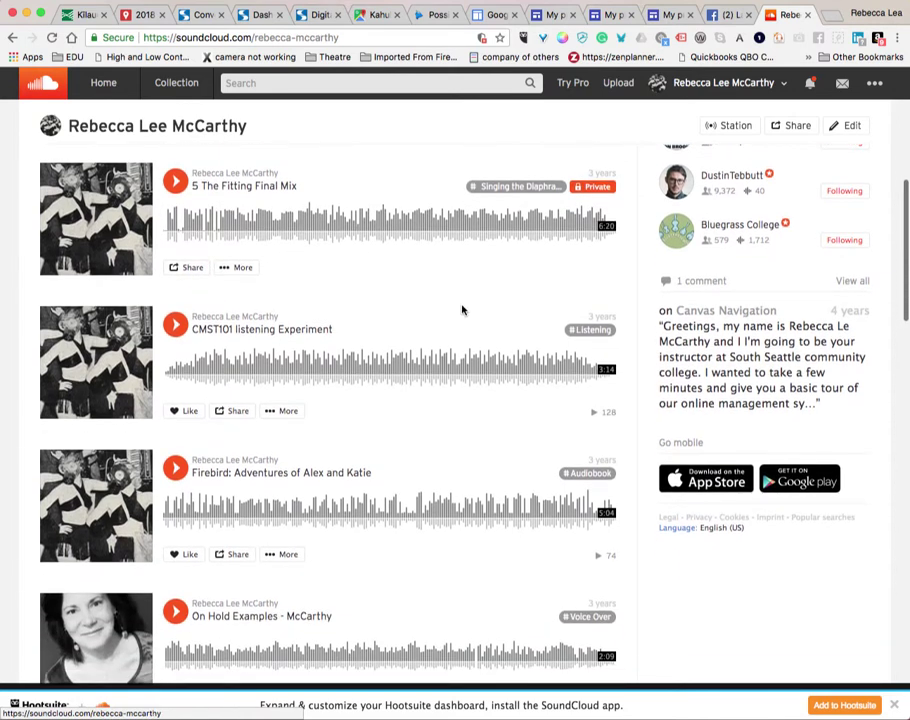
scroll(462, 310, "down", 1)
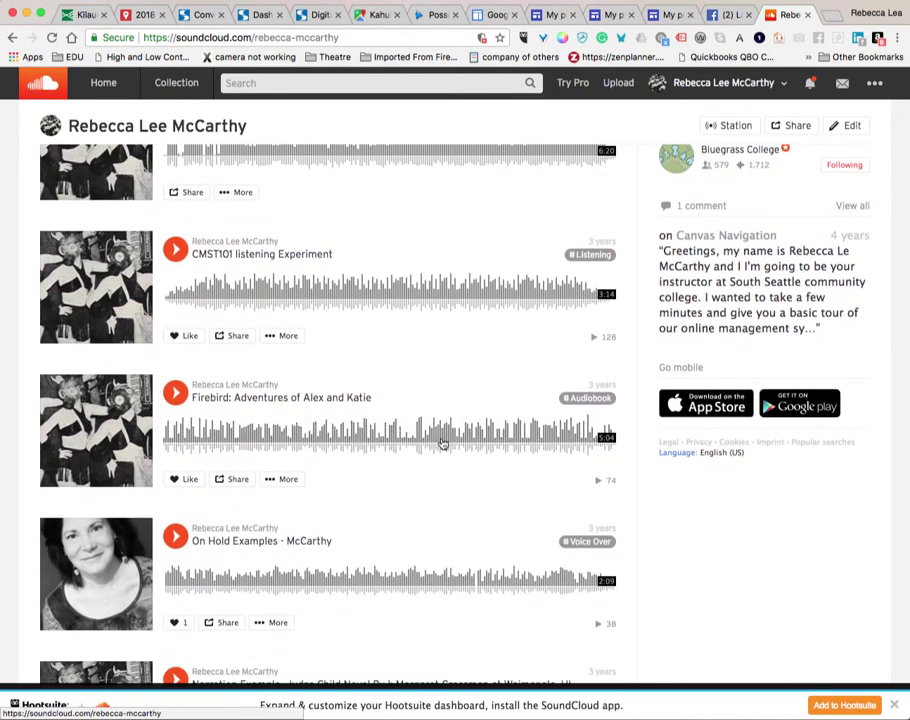
left_click(235, 480)
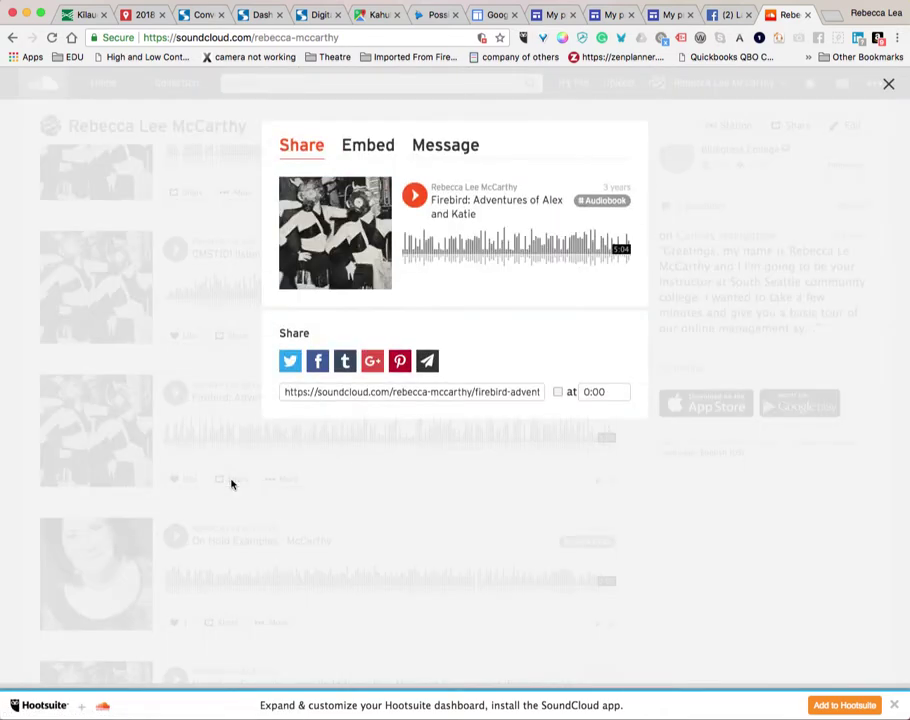
Copy the share link of the "Firebird: Adventures of Alex and Katie" track
left_click(467, 392)
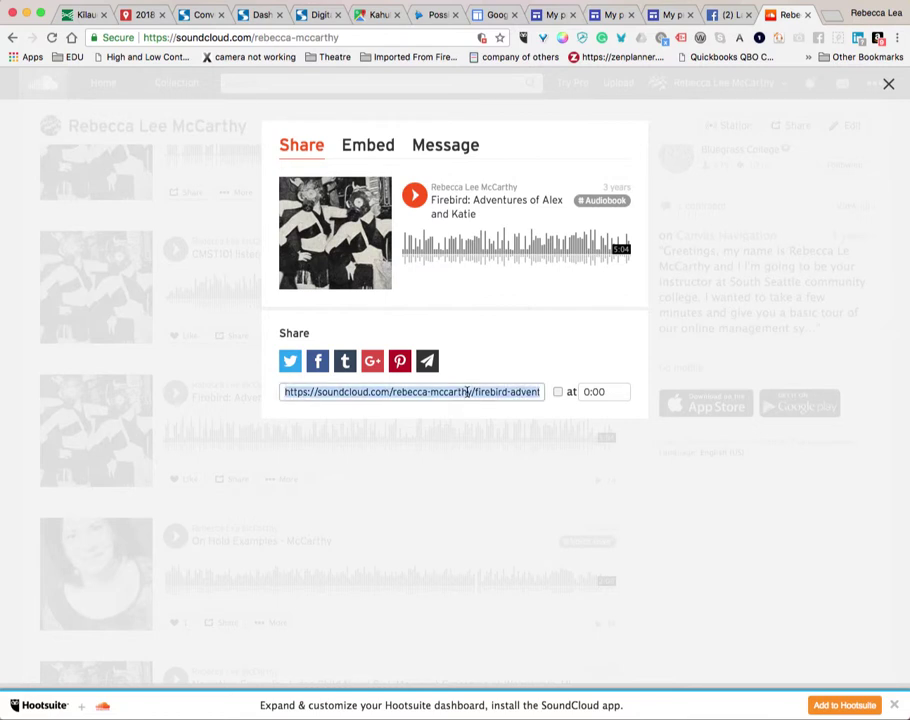
right_click(467, 392)
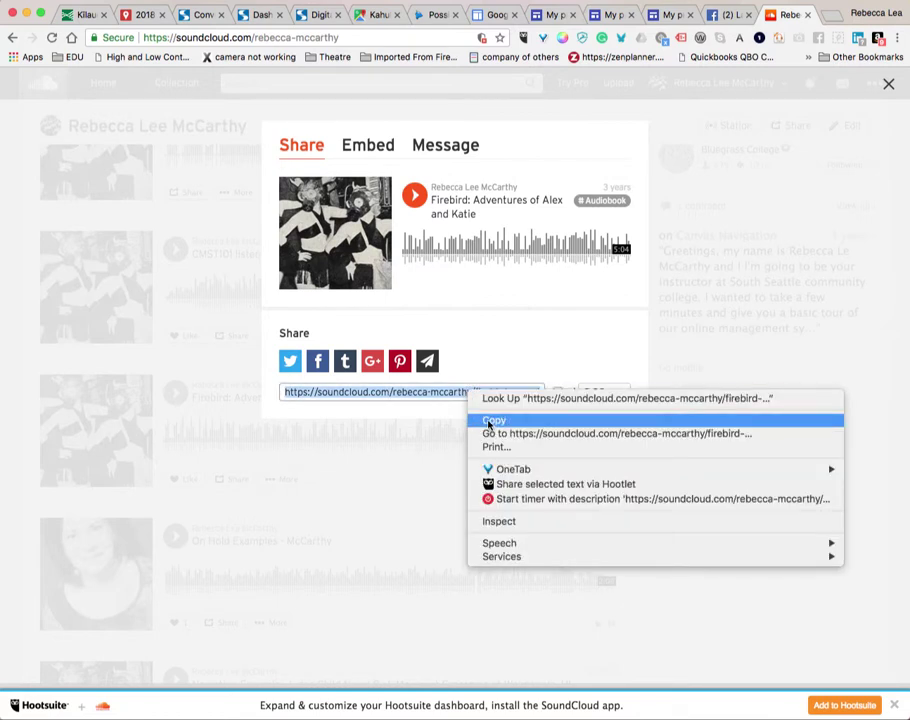
left_click(489, 421)
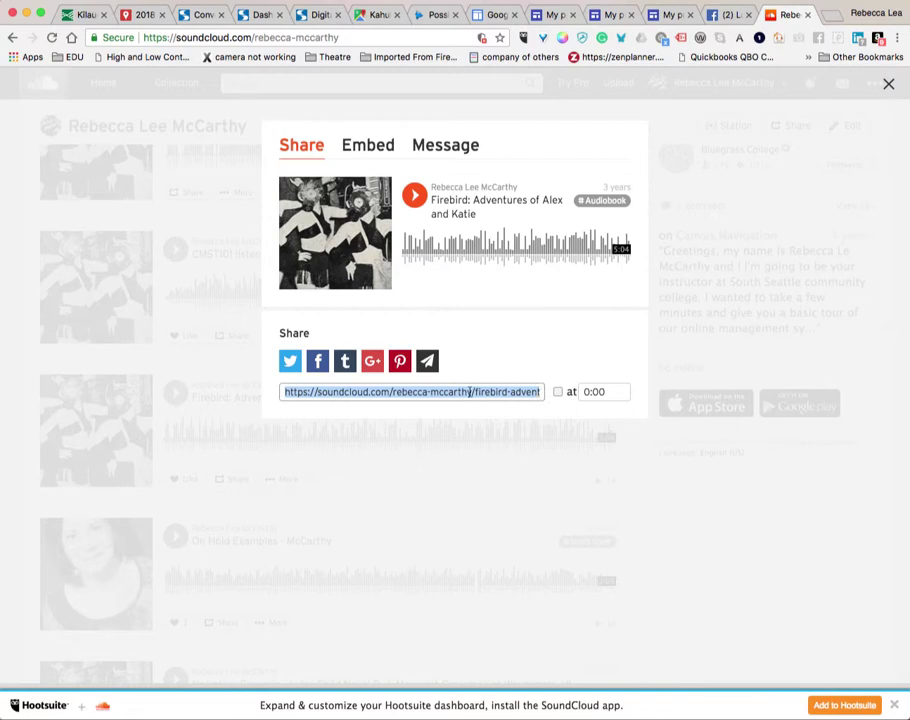
Enable automatic play for the Firebird track's embedded player and copy its embed code
left_click(360, 145)
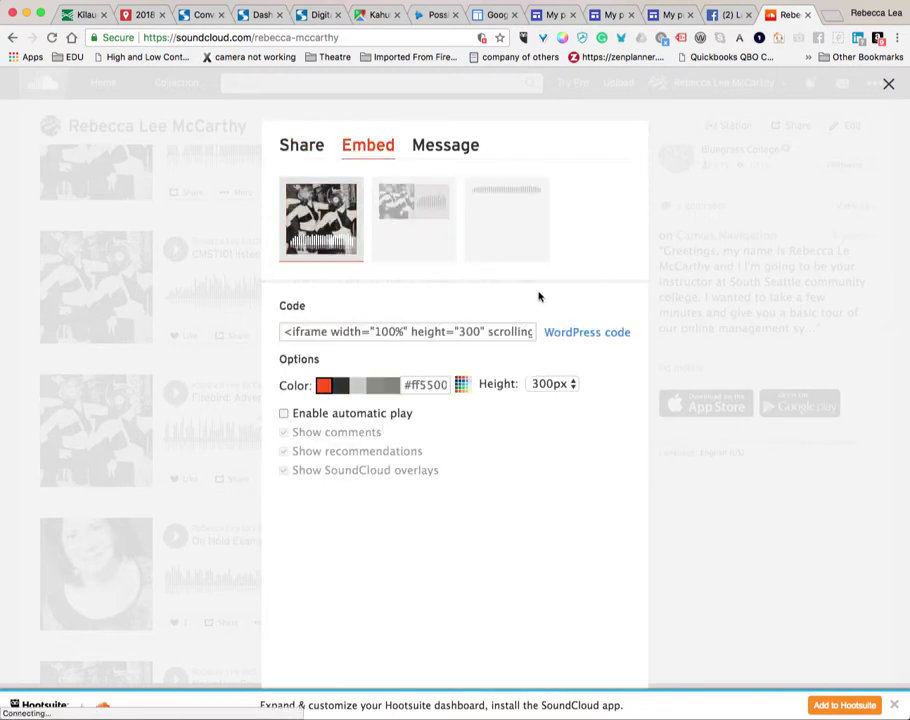
left_click(484, 331)
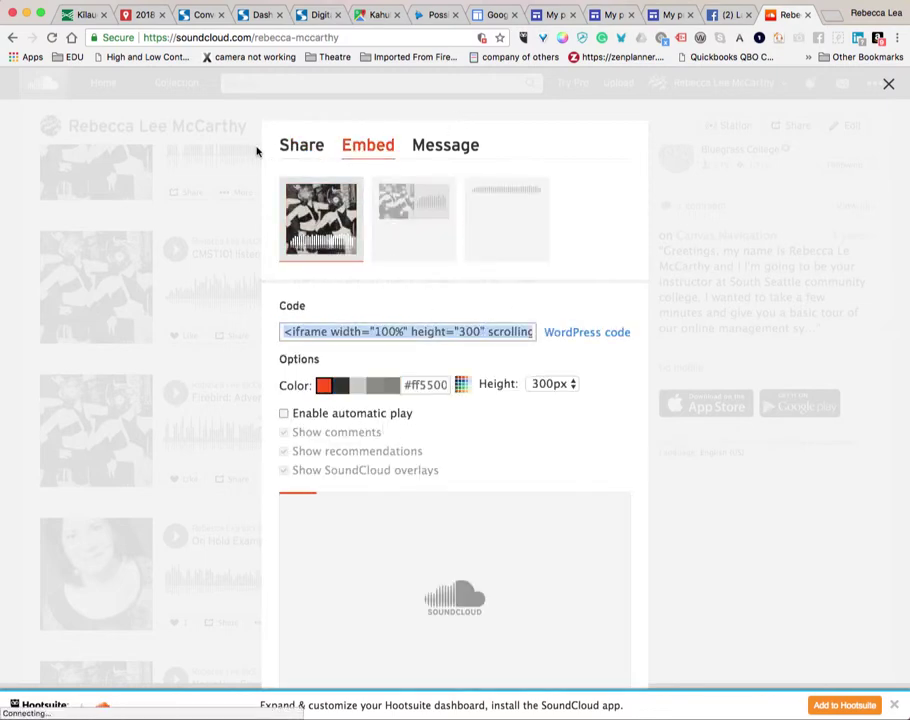
left_click(287, 415)
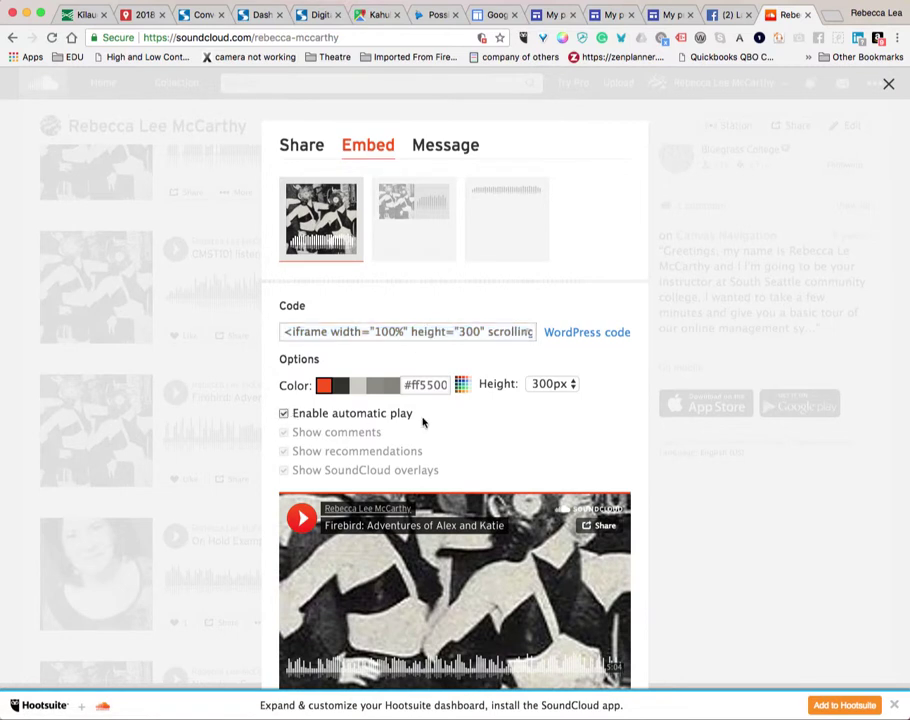
left_click(481, 327)
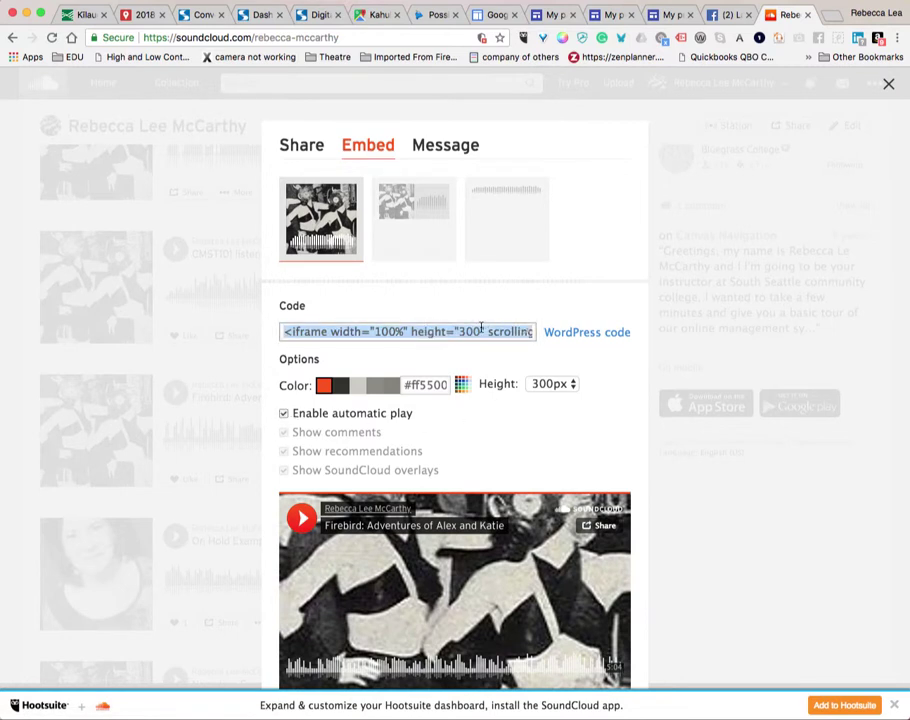
Back in Google Sites, replace the embed code of the Home page's volcano video with the SoundCloud player code and save it
left_click(555, 14)
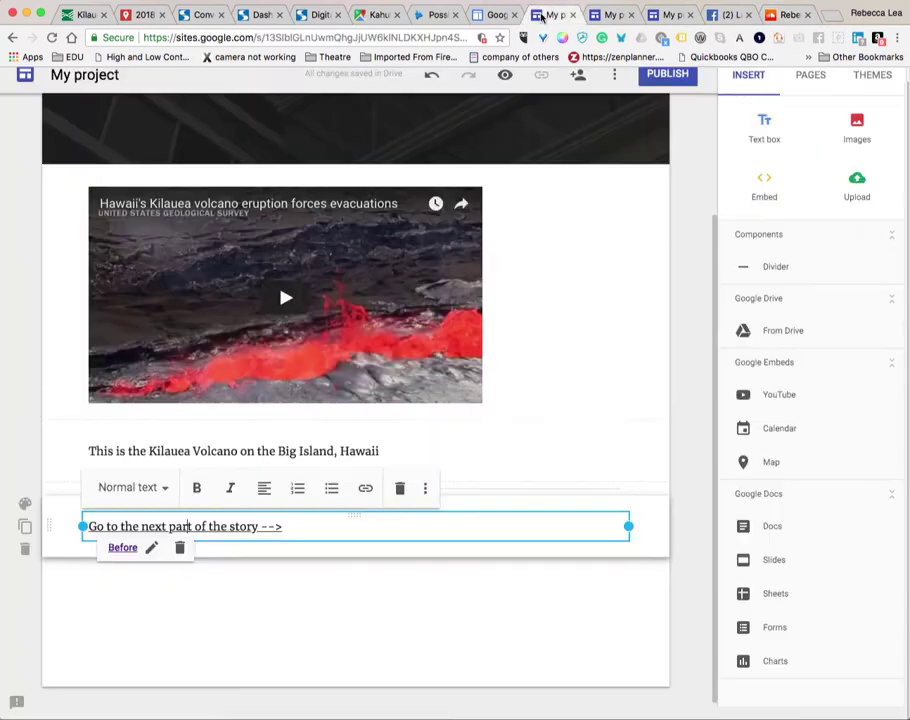
scroll(335, 422, "up", 3)
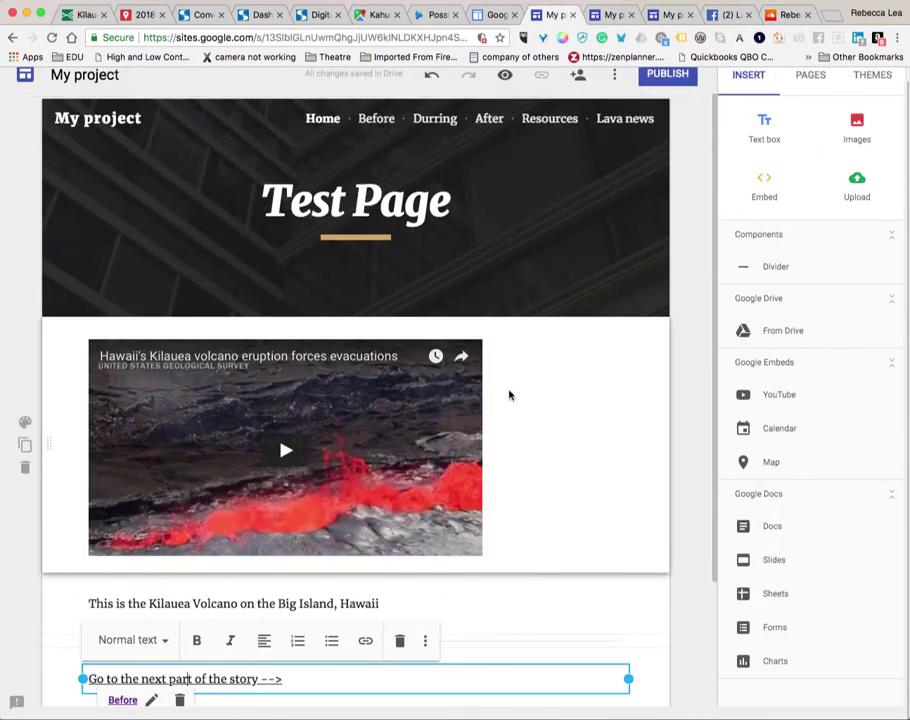
left_click(49, 444)
left_click(392, 396)
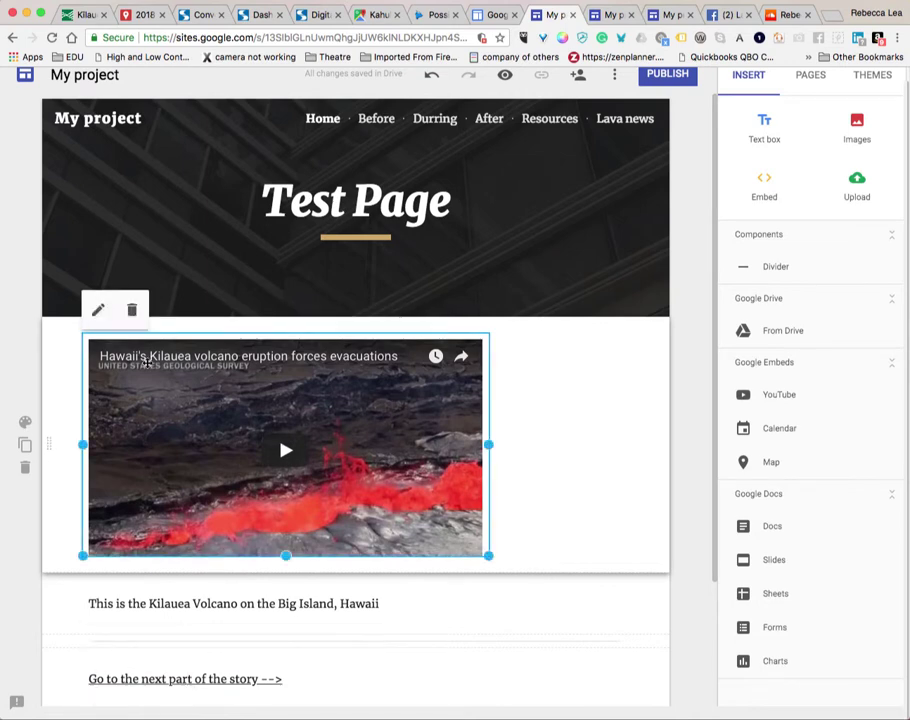
left_click(98, 310)
triple_click(415, 398)
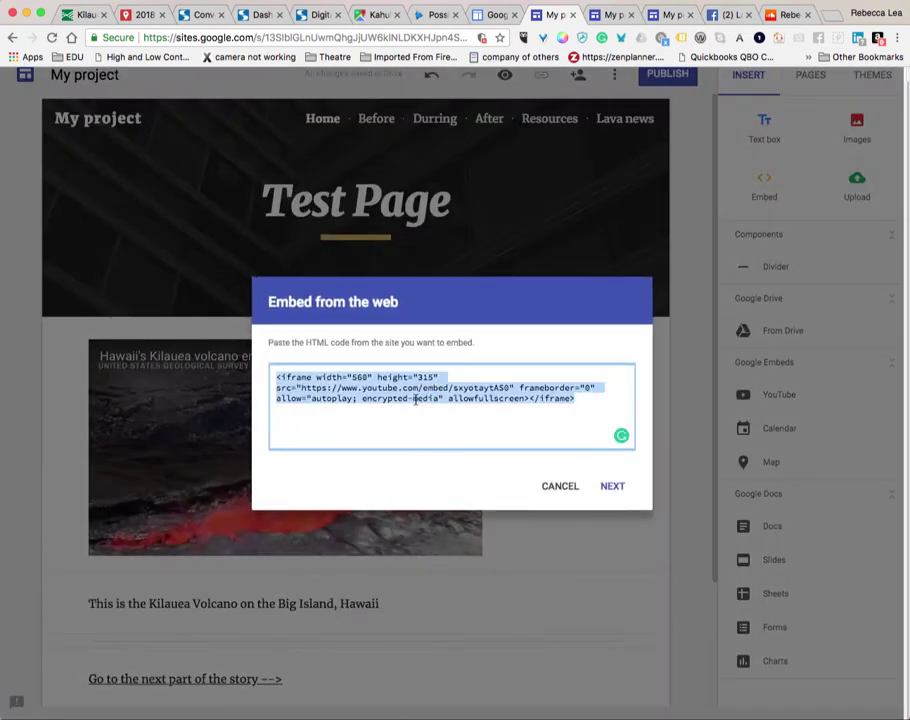
key("BackSpace")
key("super+v")
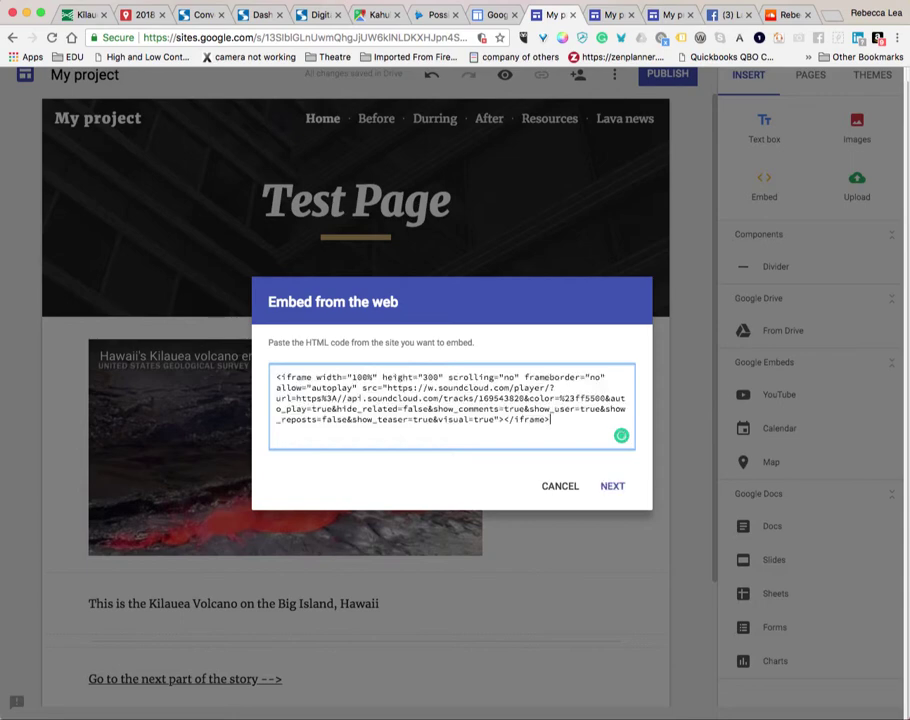
left_click(614, 486)
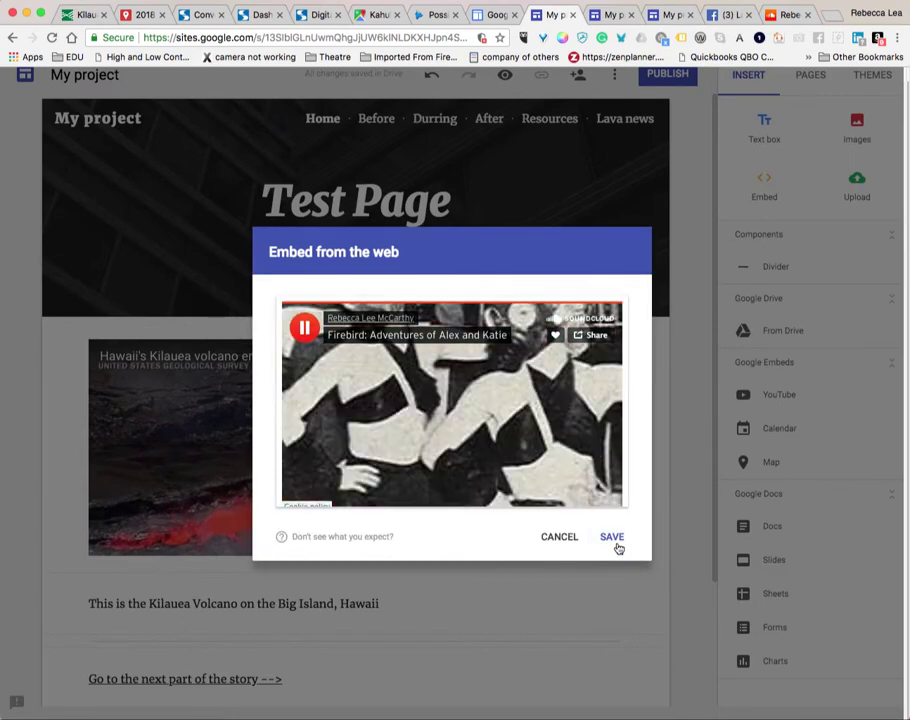
left_click(612, 538)
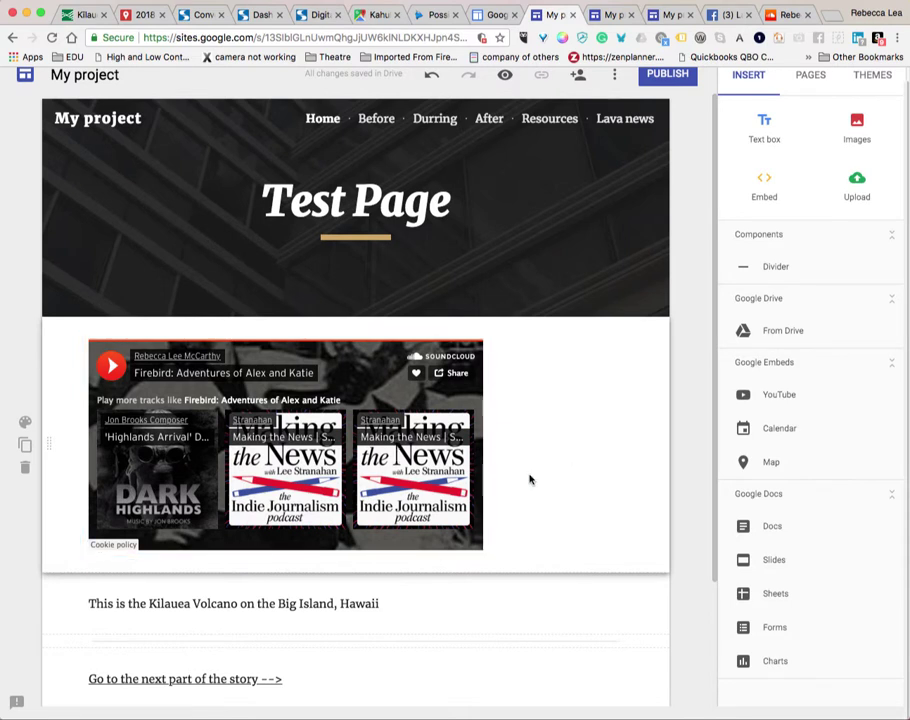
Start publishing the site to the web and try "volcano" as its web address
scroll(583, 199, "up", 1)
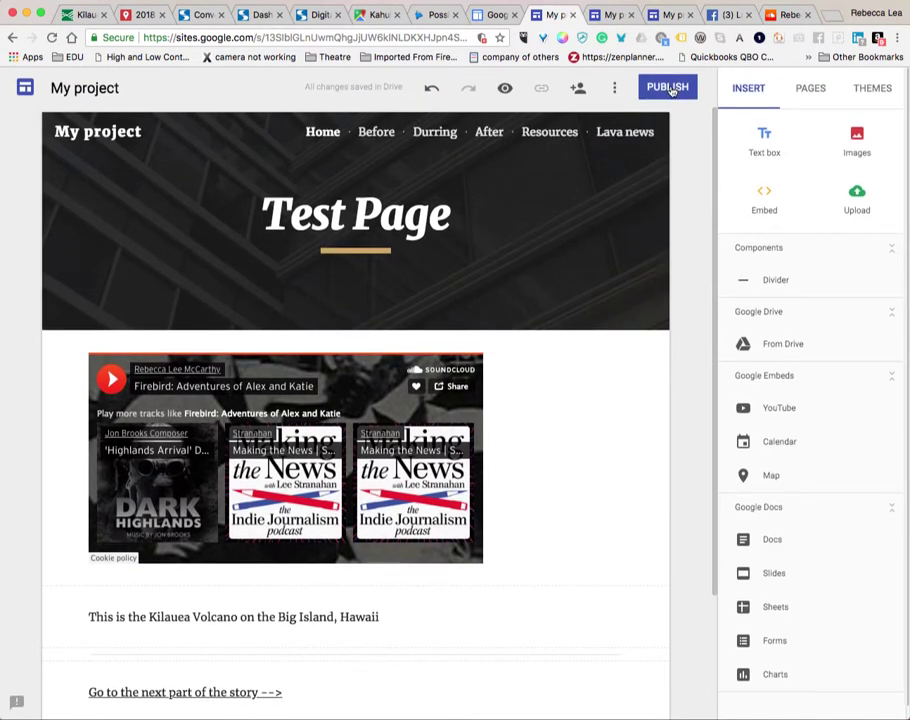
left_click(668, 88)
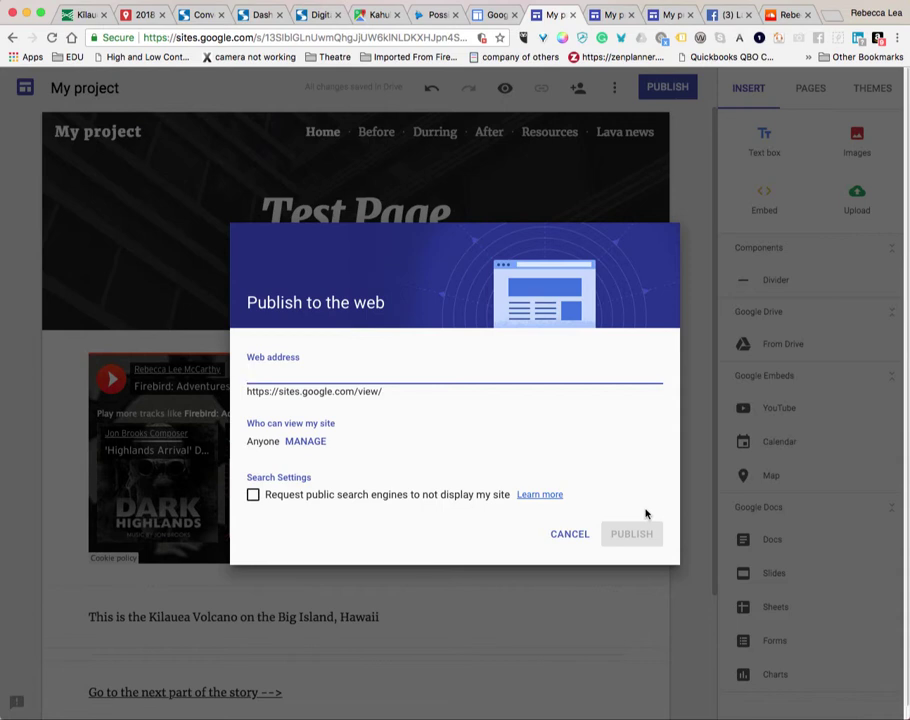
type("volcano")
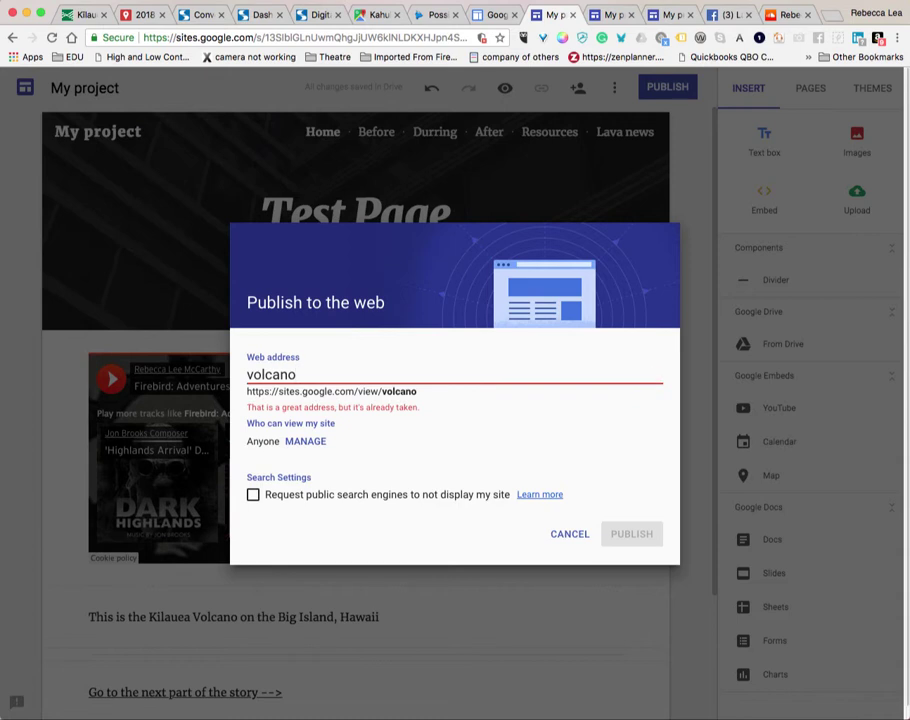
Publish the site at the web address "lavaflow", requesting that public search engines not display it
key("BackSpace")
key("BackSpace")
key("BackSpace")
key("BackSpace")
key("BackSpace")
key("BackSpace")
key("BackSpace")
type("lo")
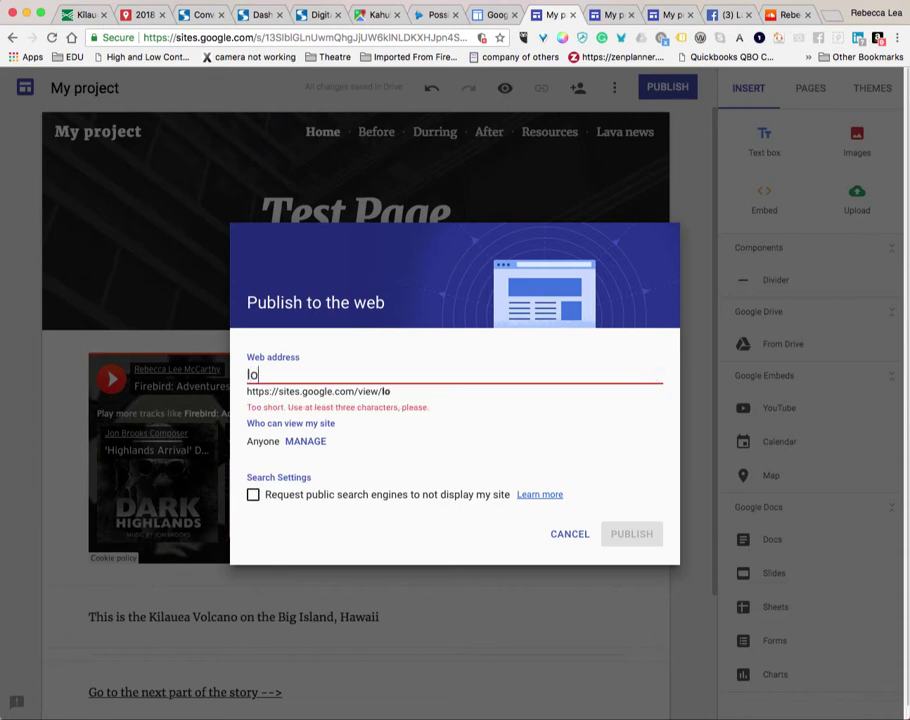
type("va")
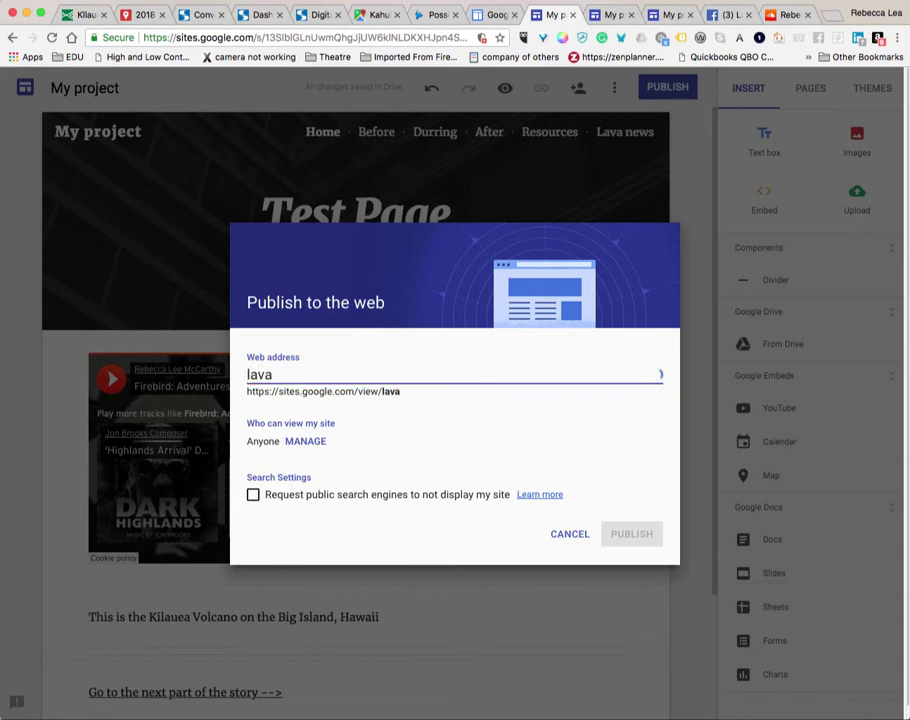
type("flow")
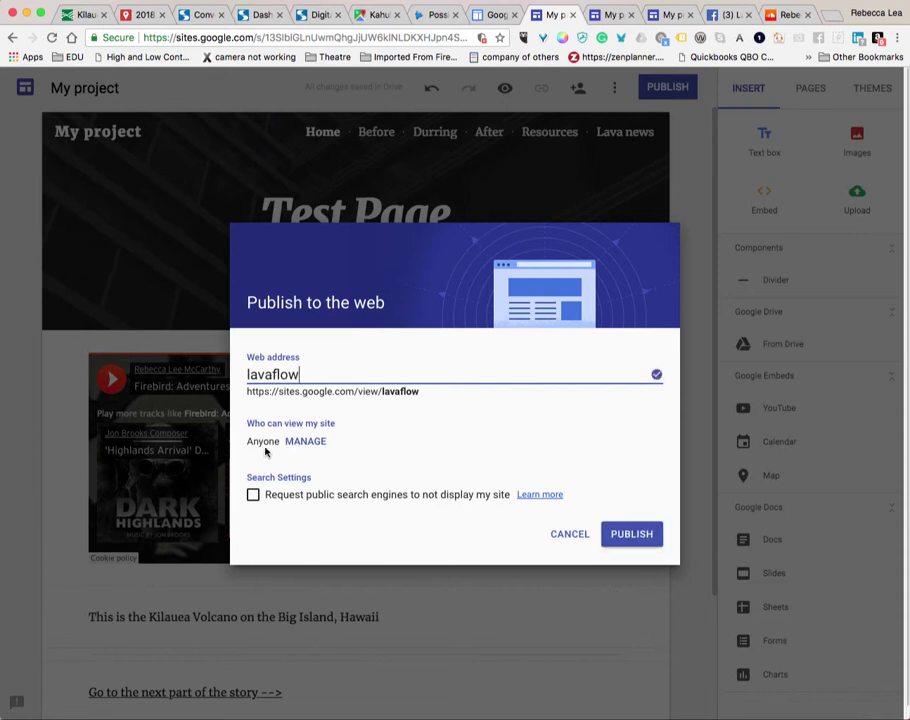
left_click(255, 496)
left_click(621, 534)
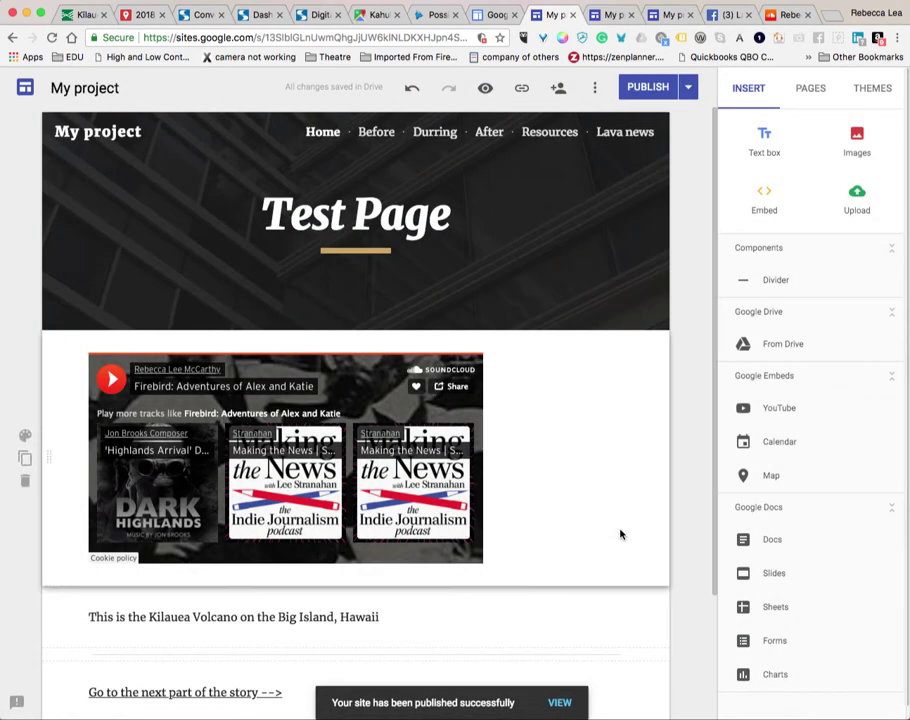
View the published site and look over its Home page
left_click(559, 703)
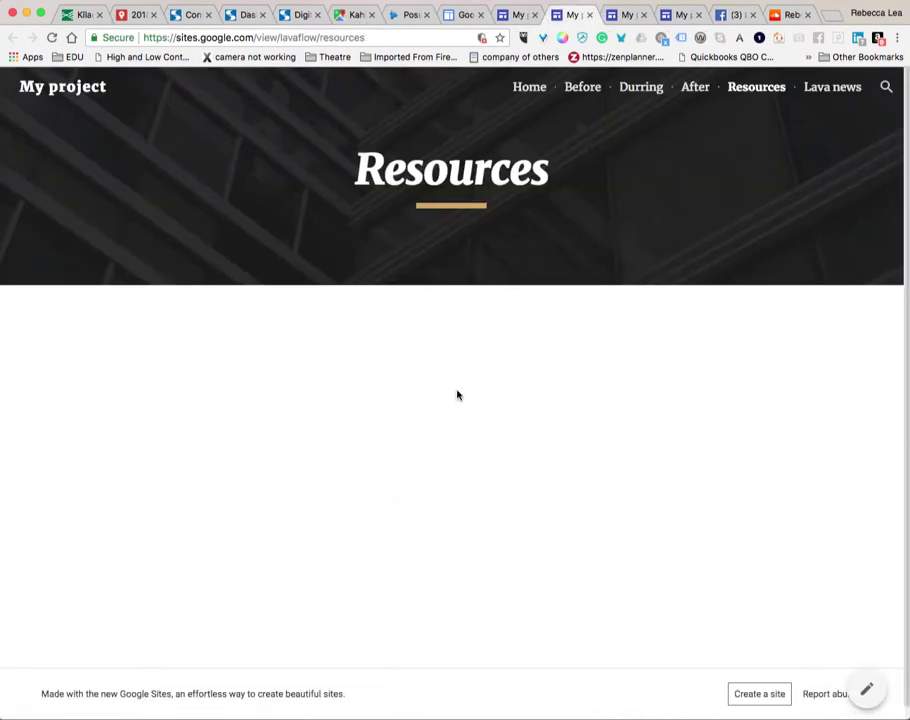
left_click(527, 90)
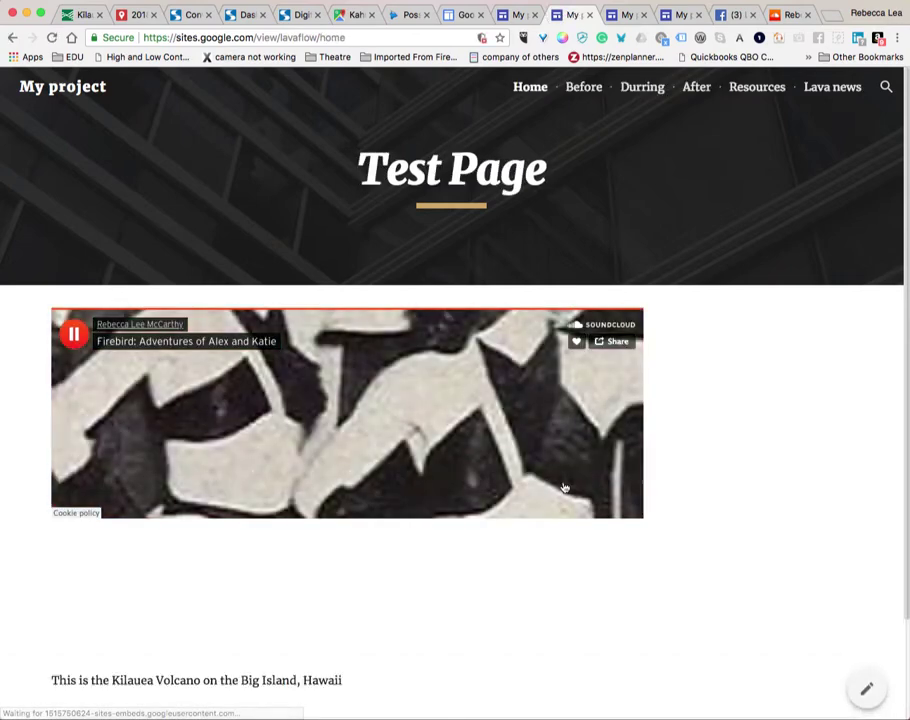
scroll(563, 486, "down", 1)
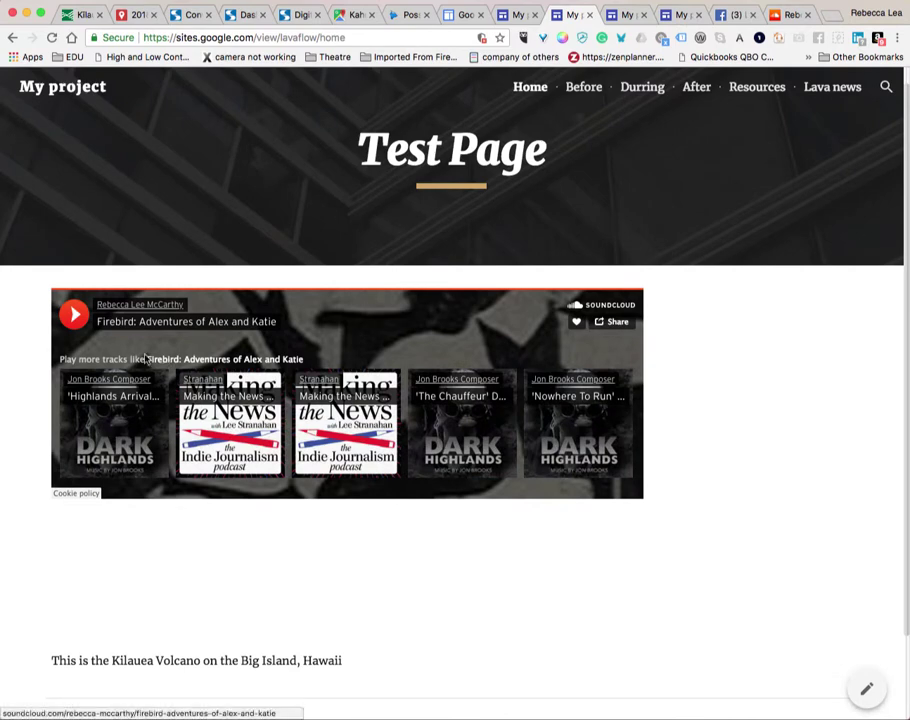
scroll(532, 435, "down", 3)
scroll(136, 392, "up", 4)
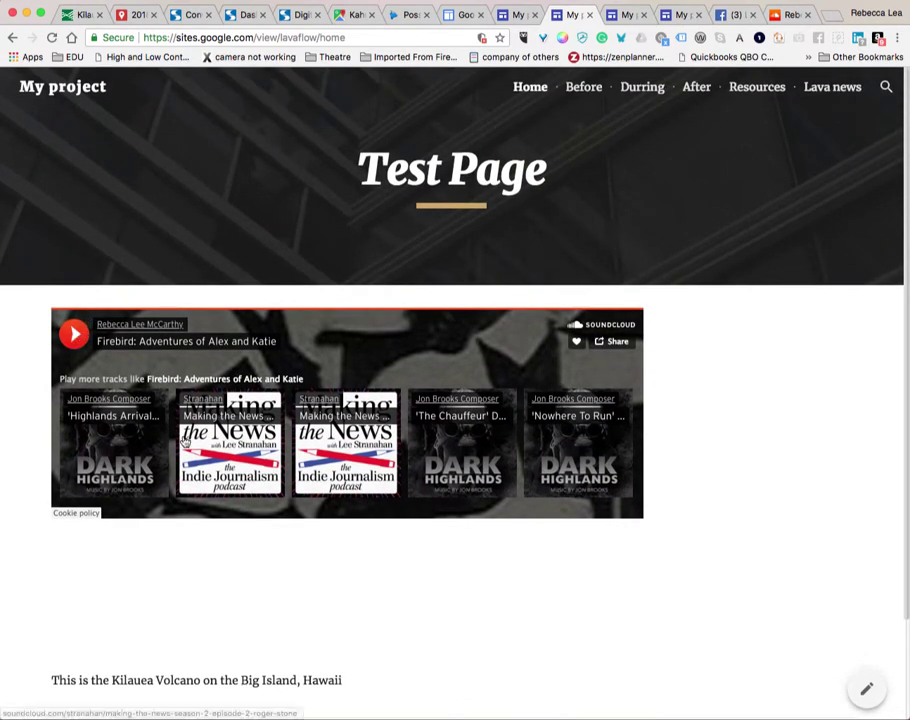
Test the embedded SoundCloud player on the published Home page by playing the Firebird track and pausing it
left_click(73, 336)
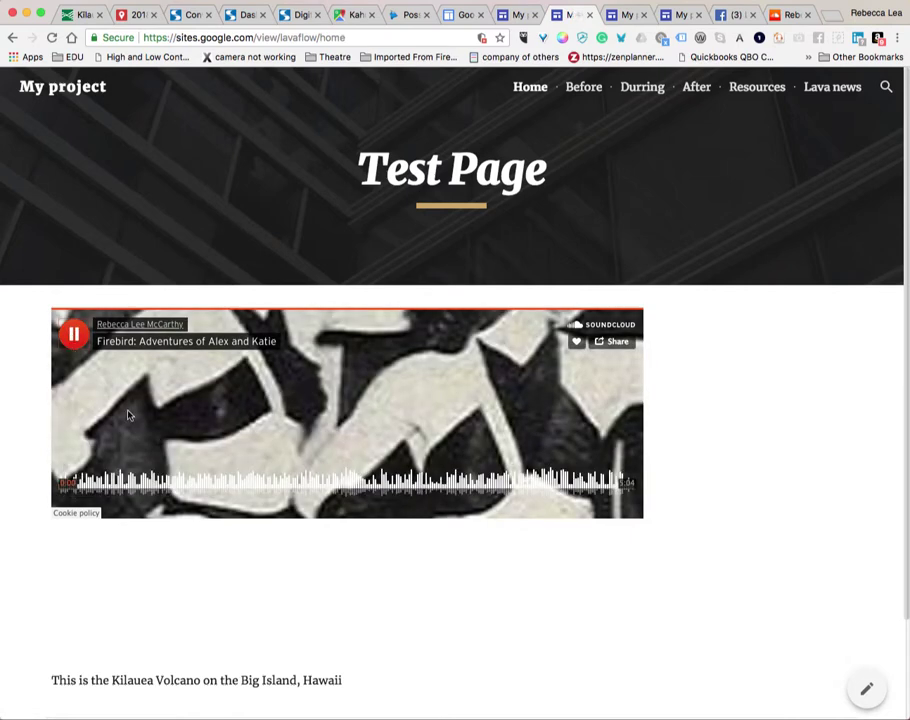
scroll(736, 509, "down", 3)
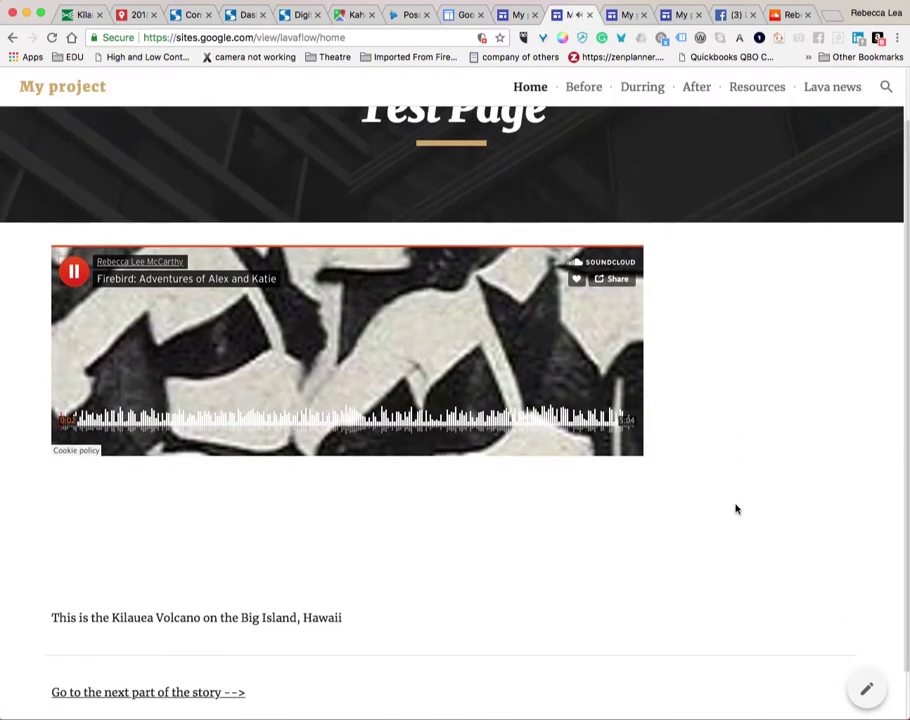
scroll(736, 509, "up", 3)
left_click(73, 334)
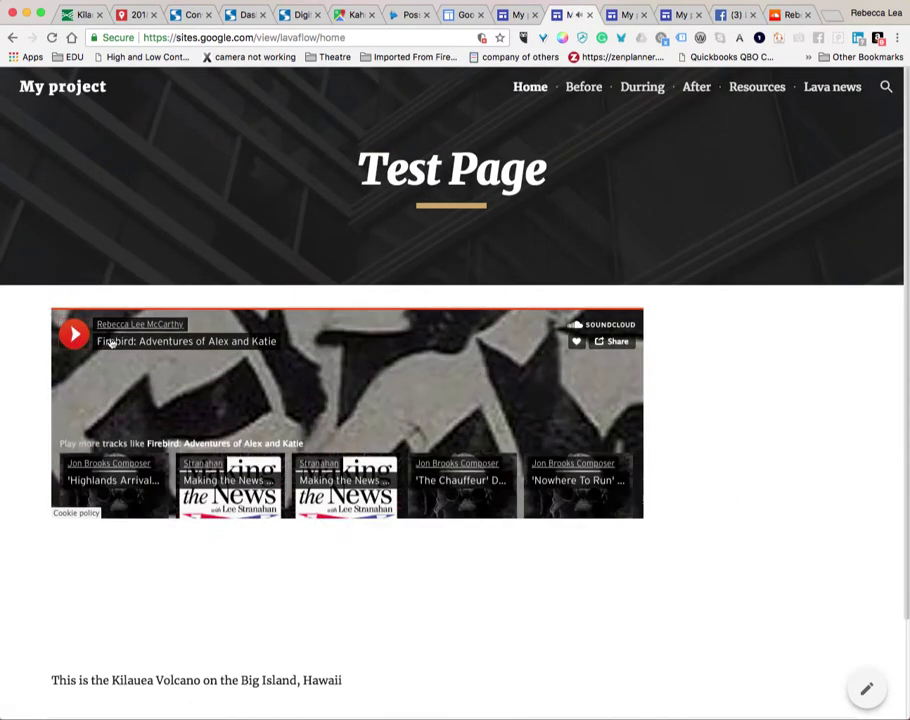
Examine the published Home page's layout from the header navigation to the link to the next part of the story
scroll(514, 378, "down", 1)
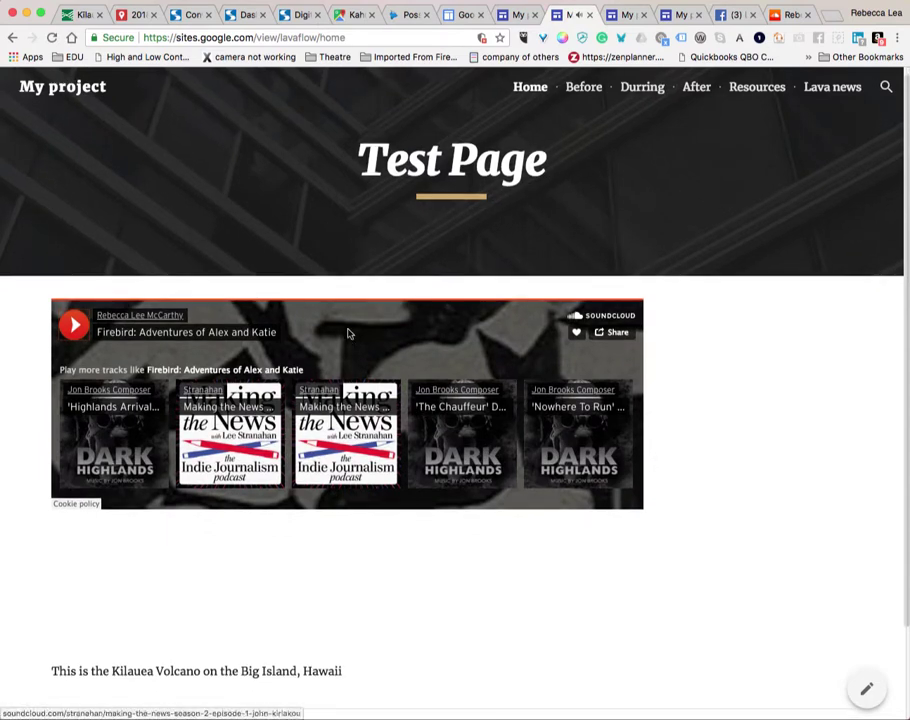
scroll(665, 460, "down", 2)
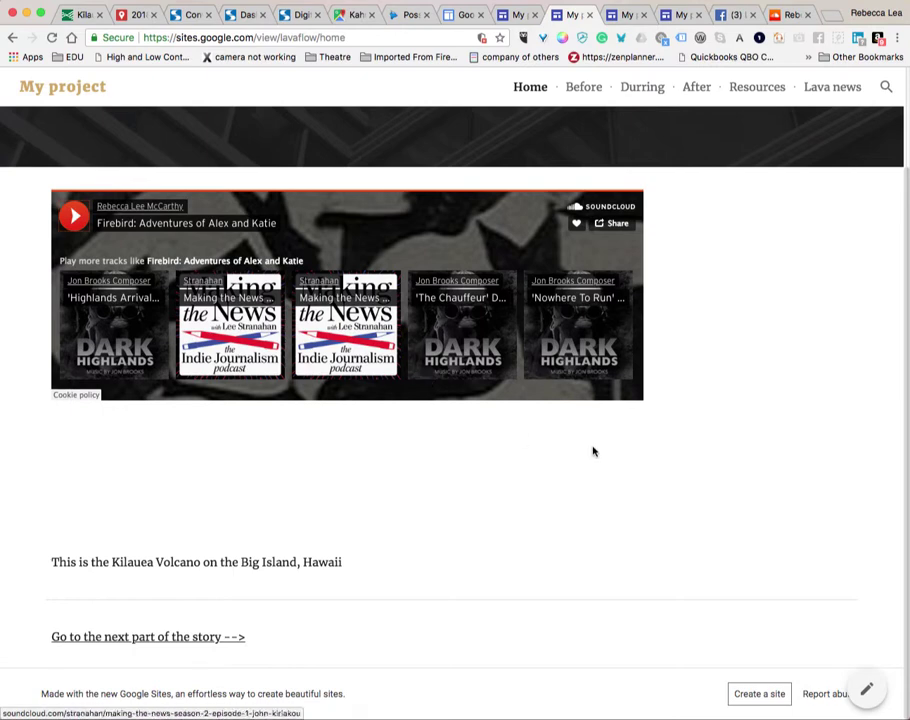
scroll(594, 452, "down", 1)
scroll(594, 452, "up", 3)
scroll(593, 449, "down", 3)
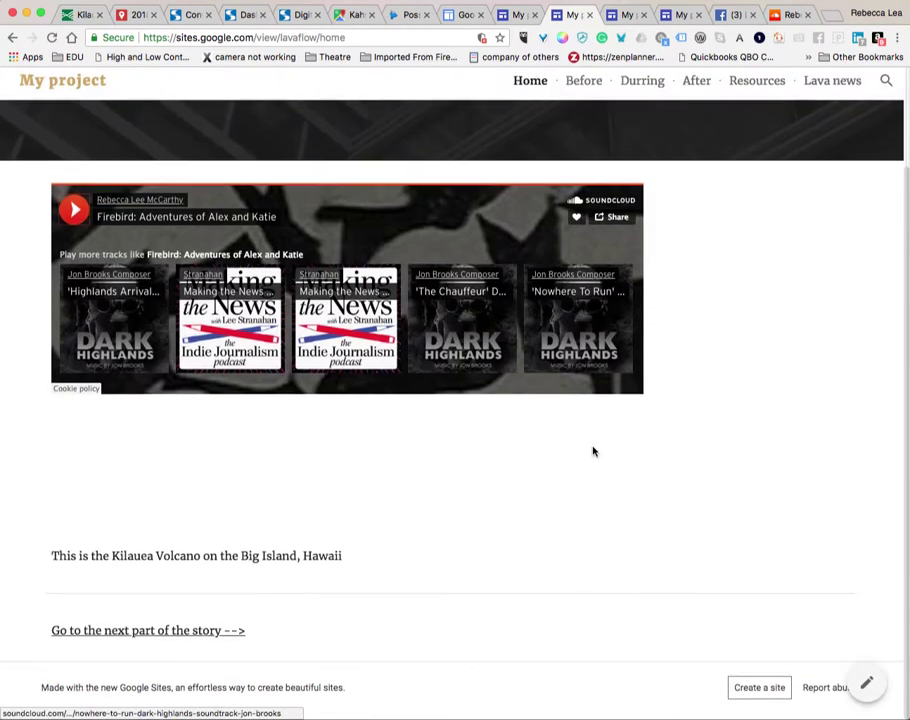
scroll(608, 457, "up", 3)
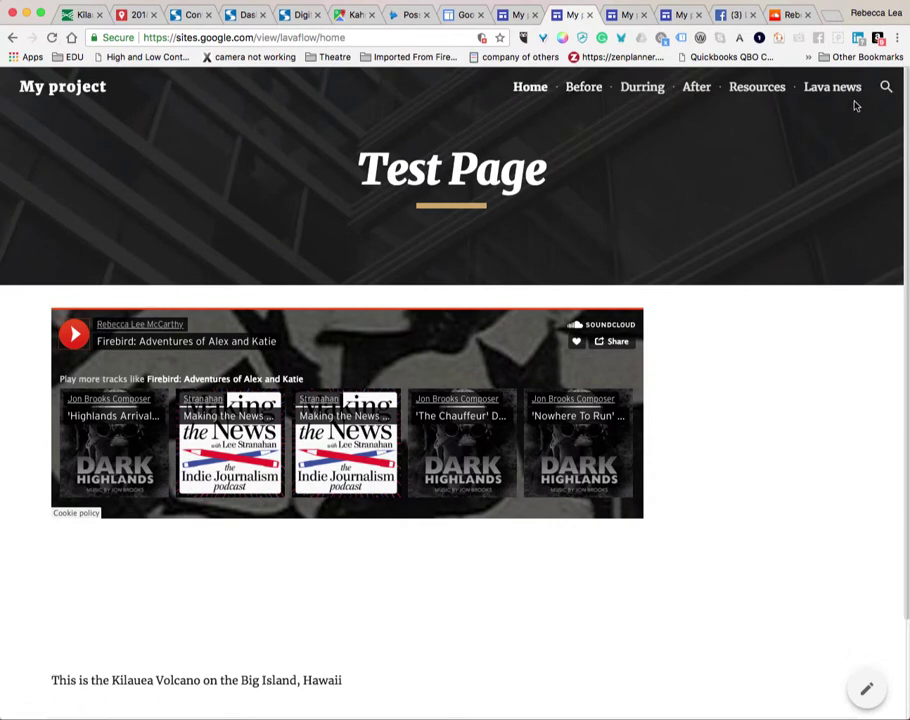
scroll(741, 594, "down", 3)
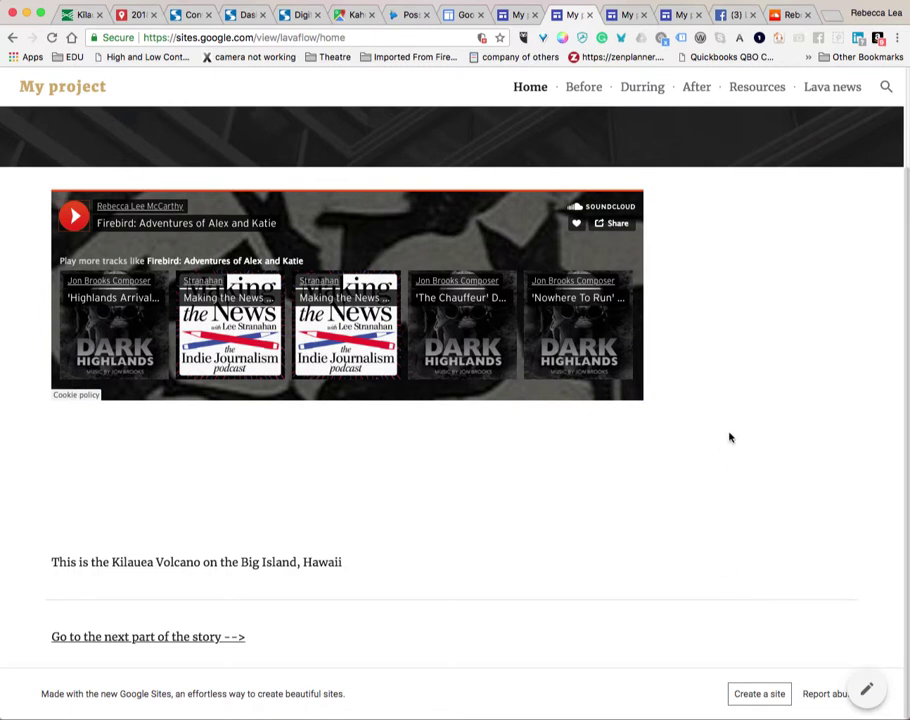
scroll(729, 437, "up", 3)
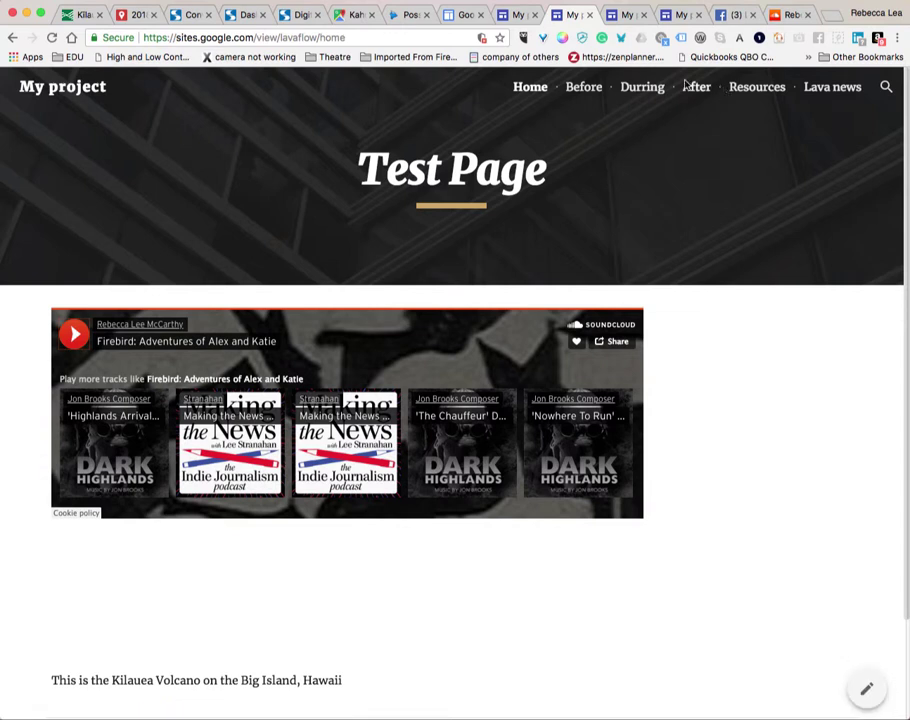
Check the published Before page's slides and chart, and view the Durring and After pages
left_click(581, 92)
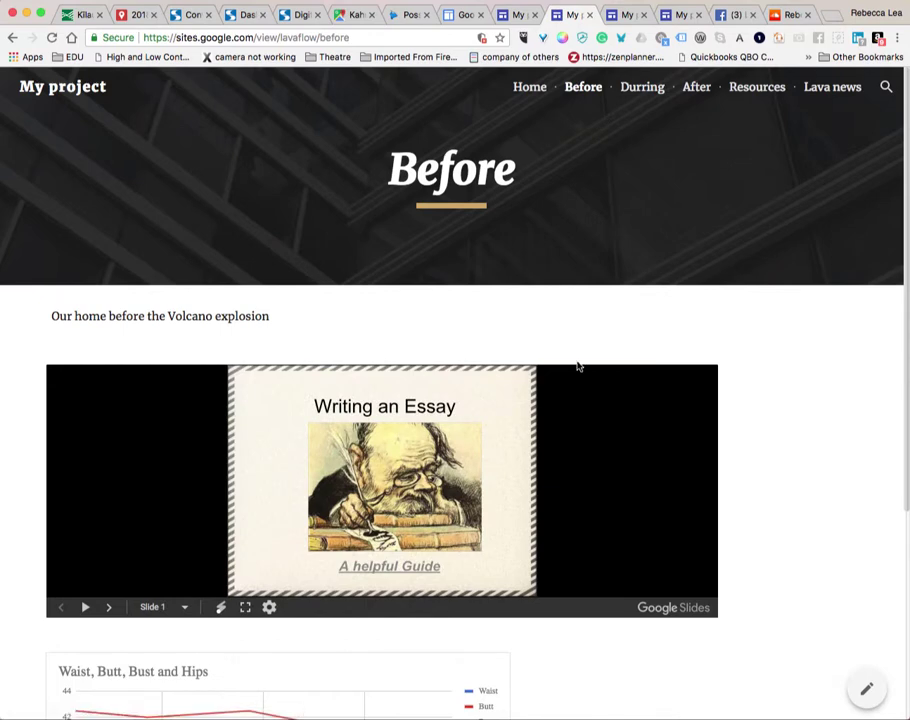
scroll(576, 366, "down", 3)
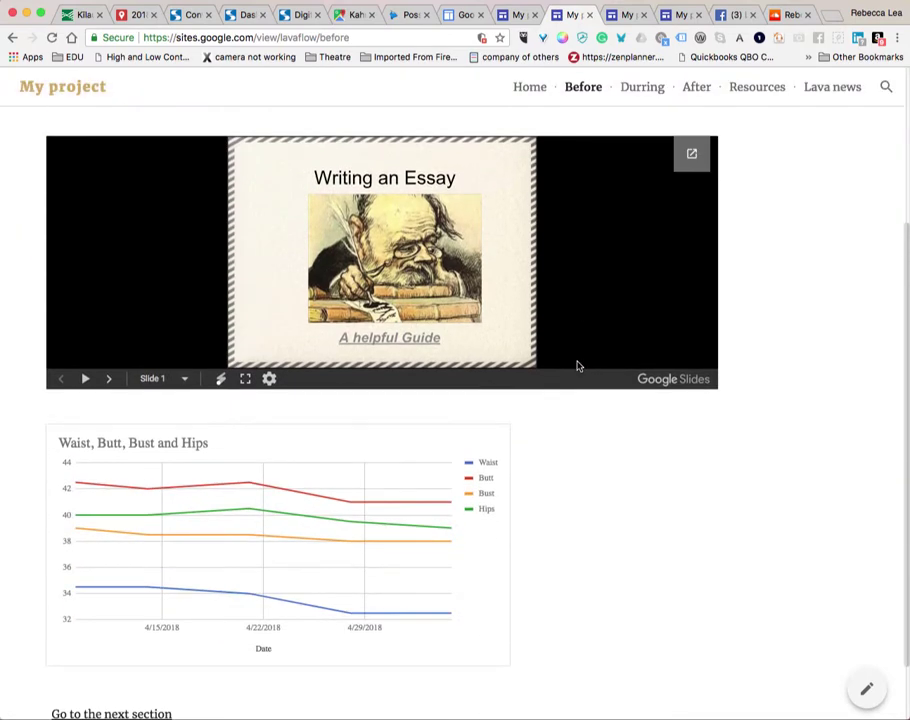
scroll(577, 366, "down", 2)
scroll(577, 366, "up", 5)
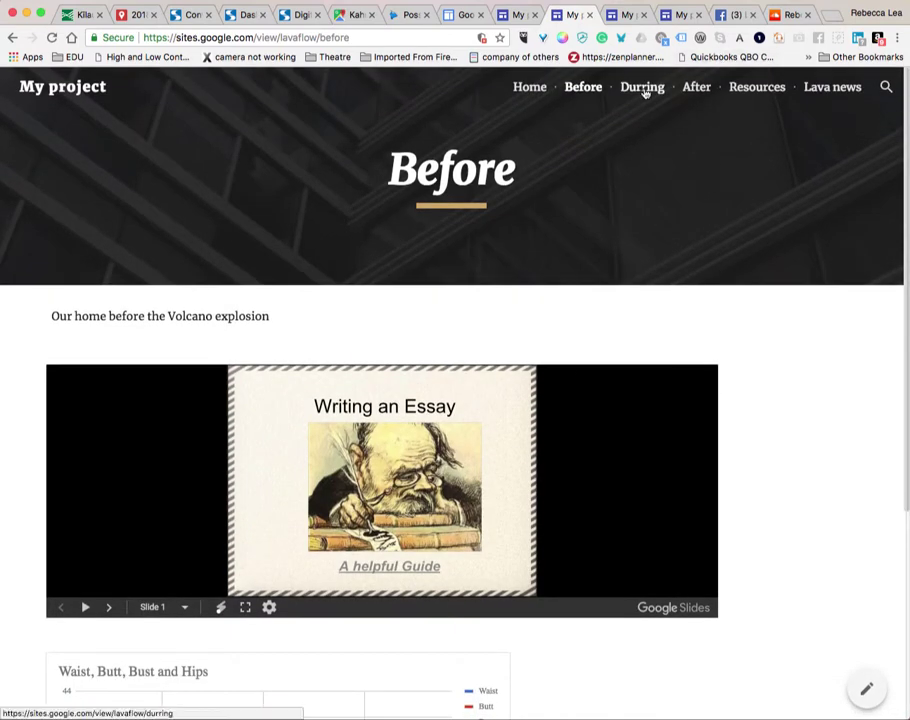
left_click(643, 90)
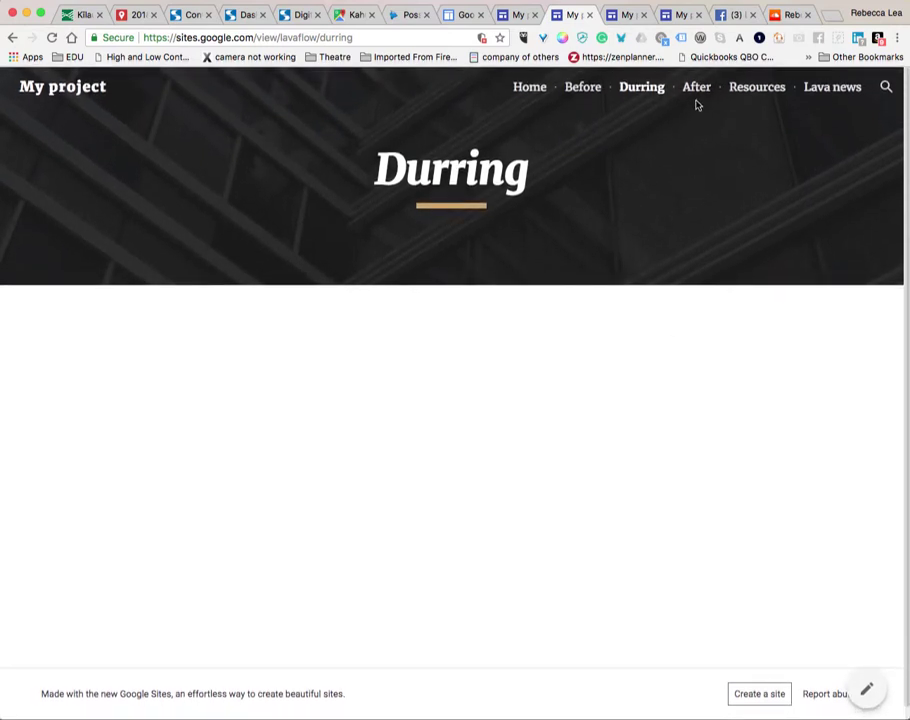
left_click(696, 87)
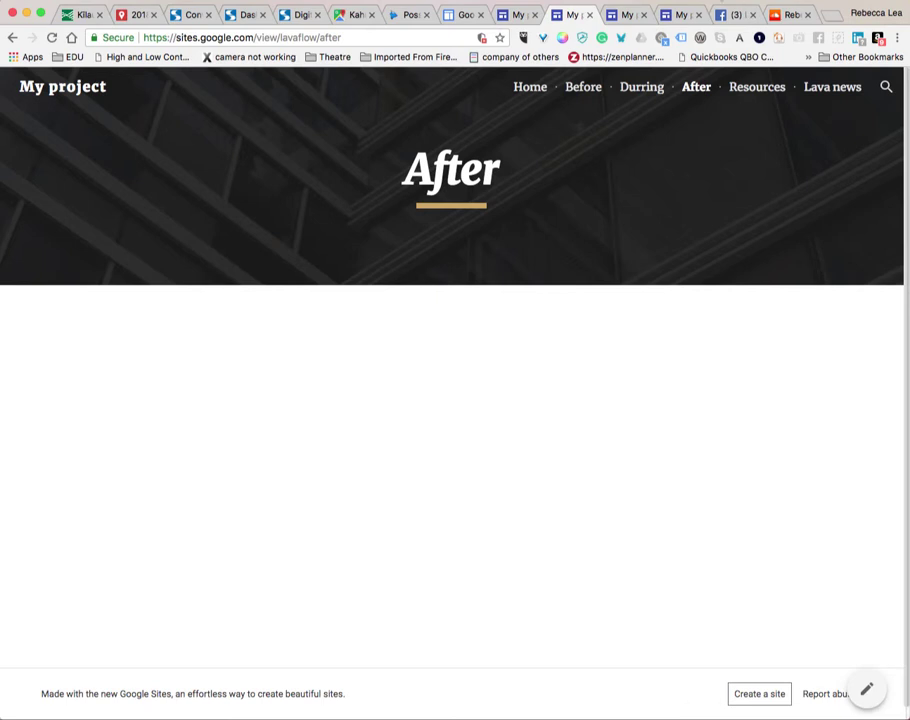
left_click(727, 1)
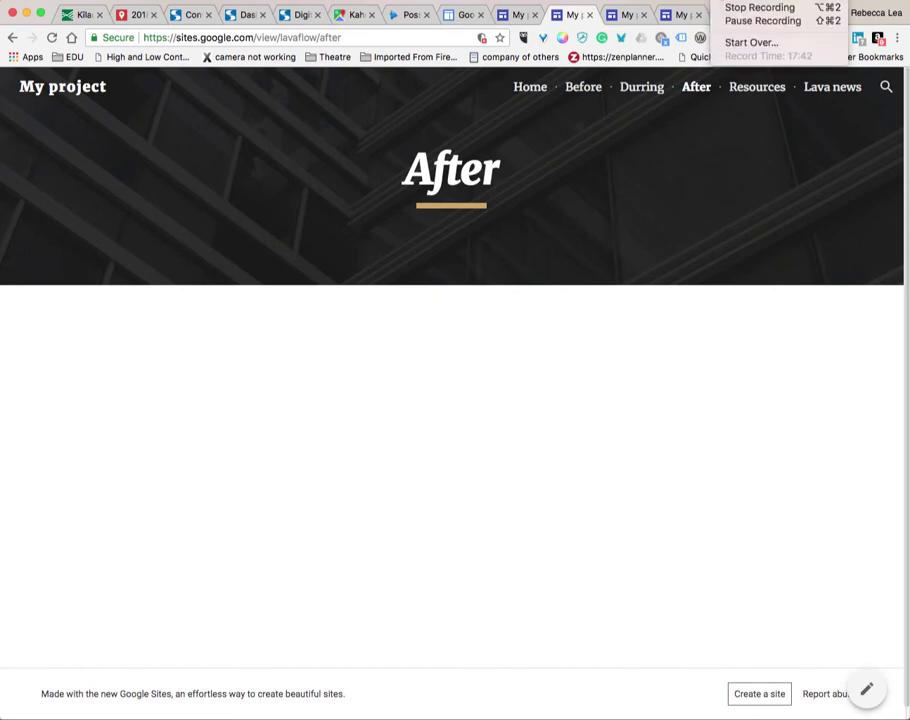